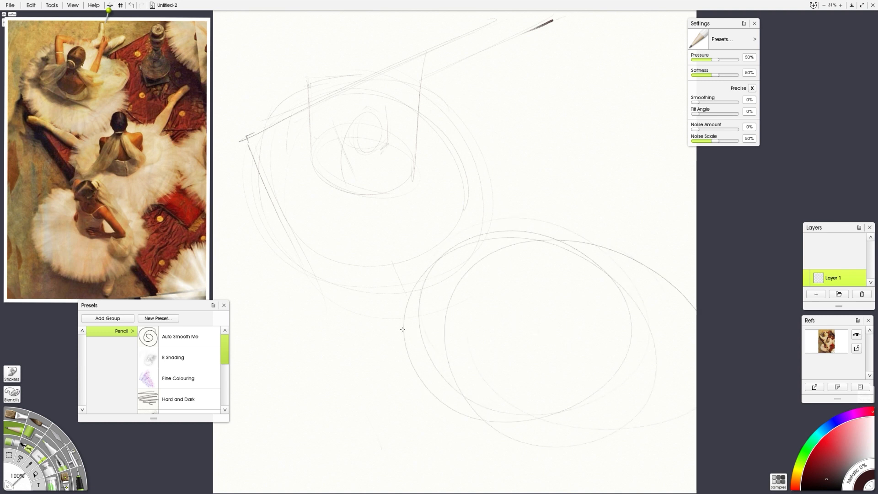
# Sketch the rounded outline of the lower-left tutu and check the composition with the canvas mirrored horizontally
pyautogui.moveTo(276, 485); pyautogui.dragTo(418, 352)
pyautogui.press('h')
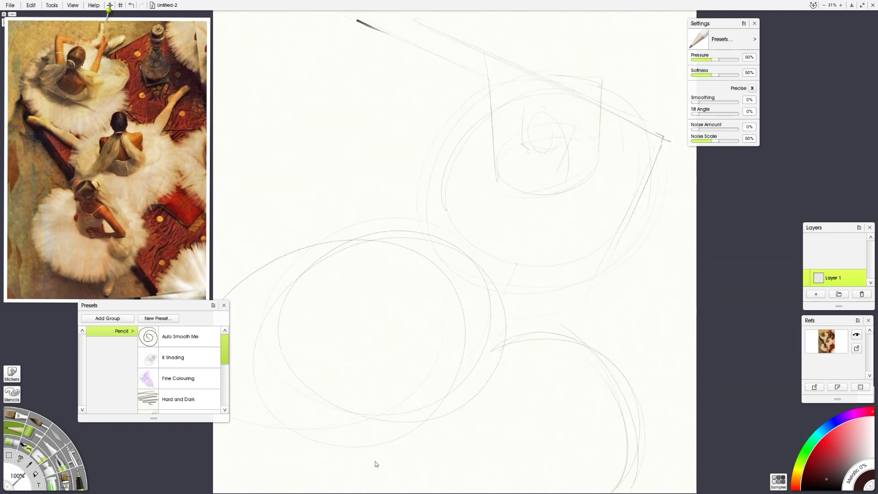
pyautogui.press('h')
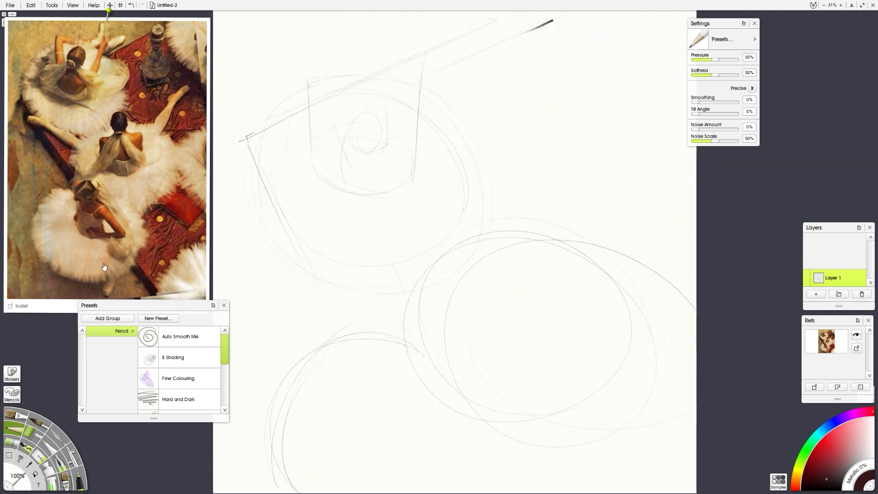
# Check the sketch mirrored and move the Layer 1 drawing up and slightly right on the canvas with the Transform tool
pyautogui.click(110, 6)
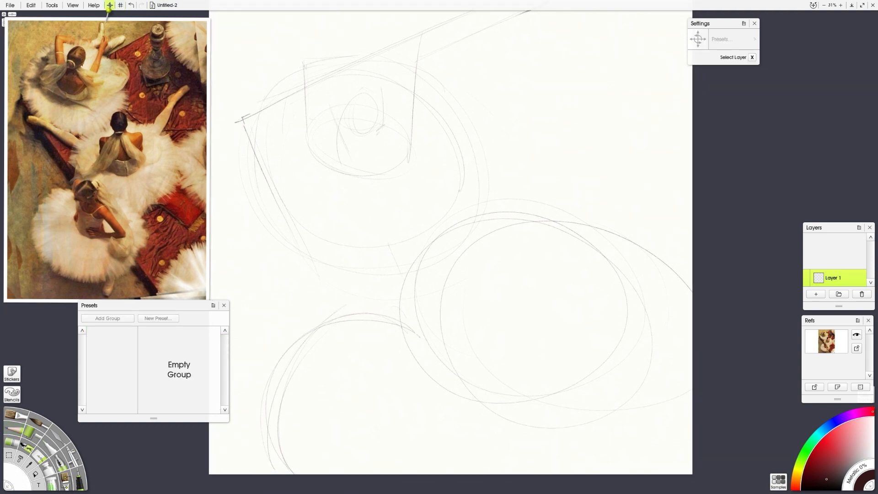
pyautogui.moveTo(411, 221); pyautogui.dragTo(411, 217)
pyautogui.press('h')
pyautogui.press('h')
pyautogui.press('h')
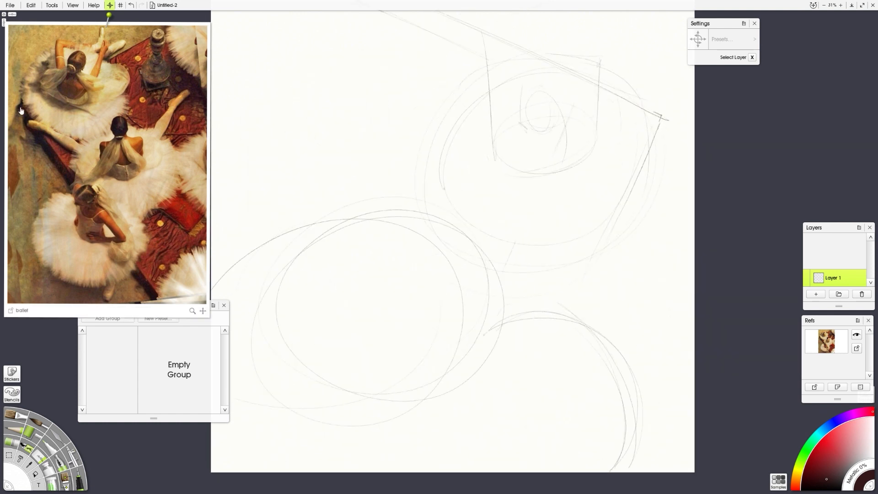
pyautogui.press('h')
pyautogui.press('t')
pyautogui.click(474, 342)
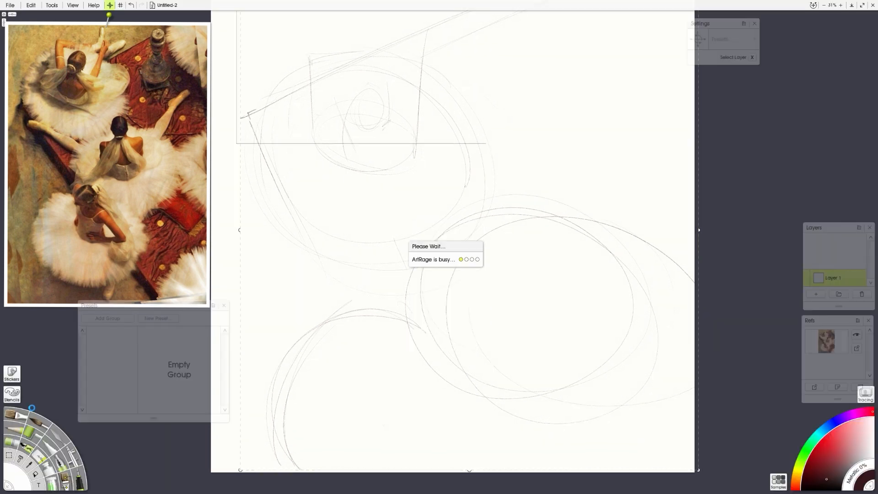
pyautogui.press('space')
pyautogui.moveTo(324, 239); pyautogui.dragTo(327, 266)
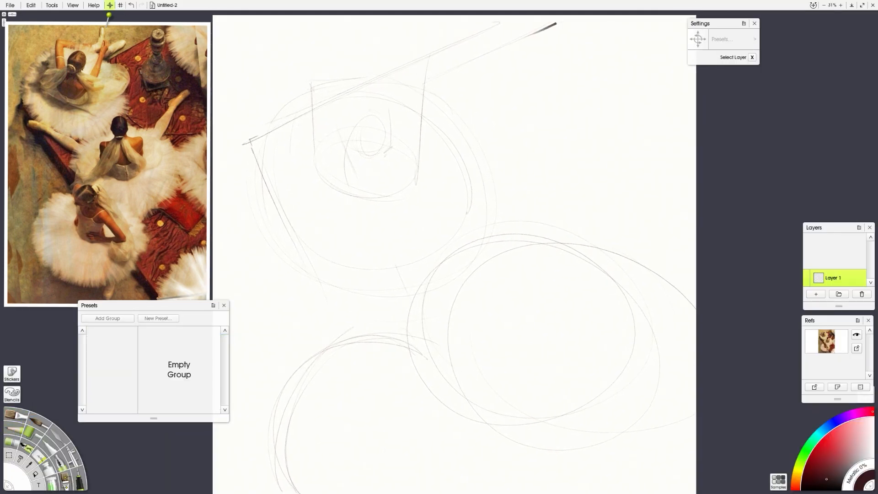
pyautogui.click(10, 456)
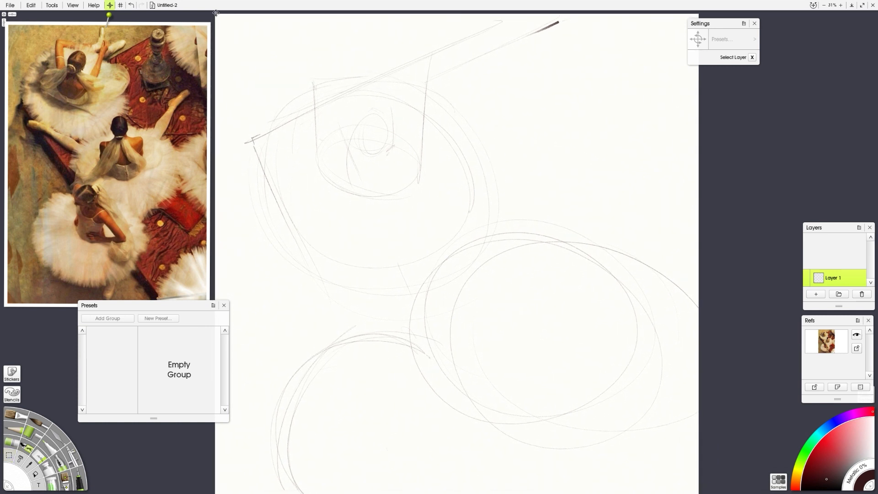
pyautogui.hotkey('ctrl', 't')
pyautogui.moveTo(468, 173)
pyautogui.mouseDown()
pyautogui.moveTo(481, 143)
pyautogui.moveTo(472, 212)
pyautogui.moveTo(472, 153)
pyautogui.mouseUp()
pyautogui.press('Return')
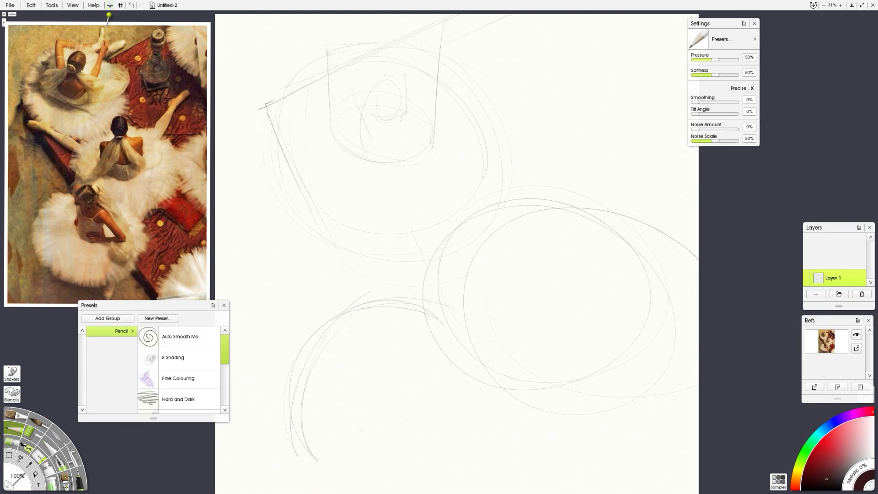
# Sketch the three dancers' heads, torsos, limbs and skirt edges in pencil over the construction circles
pyautogui.moveTo(491, 431); pyautogui.dragTo(471, 471)
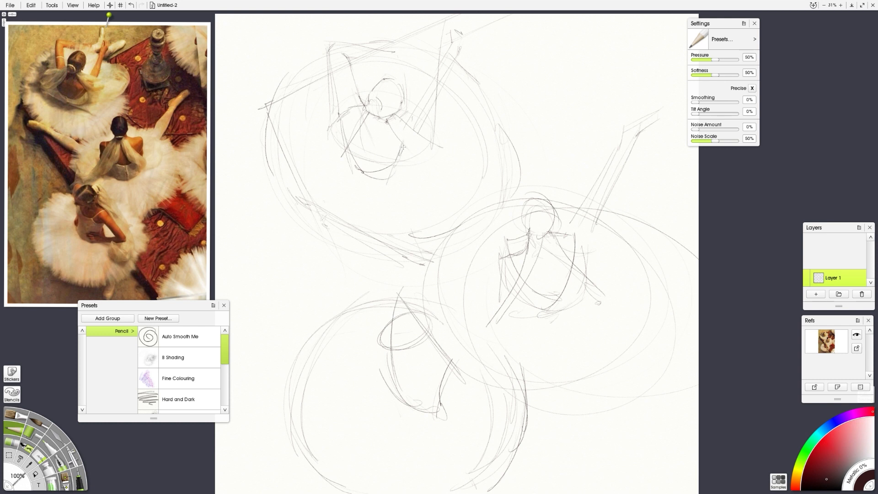
# Add a layer and paint the dark diagonal strip left of the tutus with the Oil Brush at 36% depth, 41% gloss and 93% stiffness
pyautogui.click(43, 426)
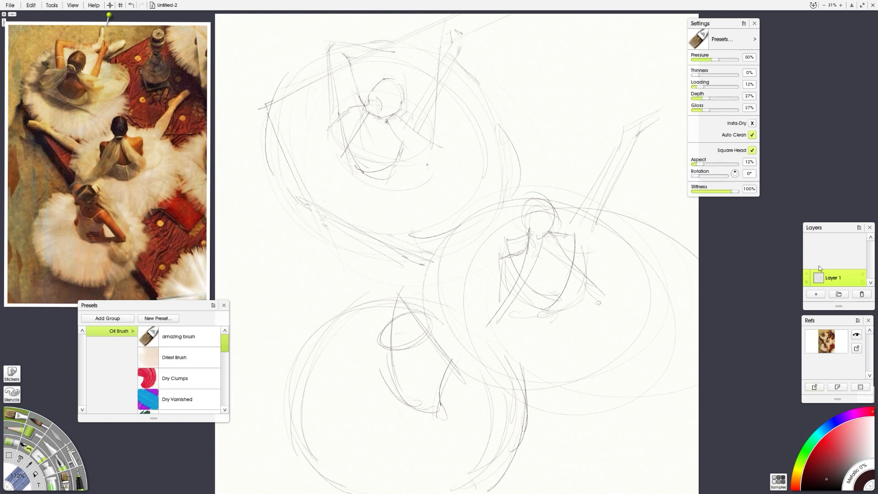
pyautogui.click(816, 294)
pyautogui.moveTo(325, 257); pyautogui.dragTo(355, 307)
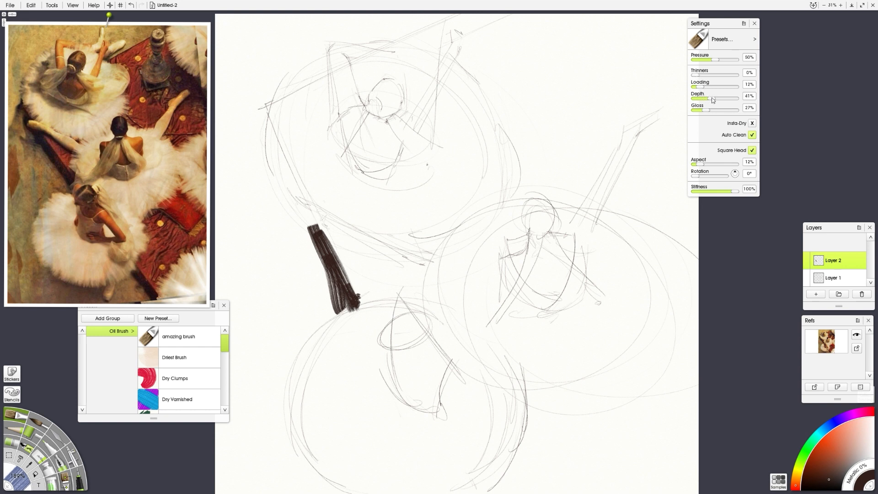
pyautogui.moveTo(302, 209); pyautogui.dragTo(335, 315)
pyautogui.moveTo(304, 236); pyautogui.dragTo(335, 316)
pyautogui.moveTo(390, 295); pyautogui.dragTo(400, 295)
pyautogui.moveTo(355, 306); pyautogui.dragTo(339, 270)
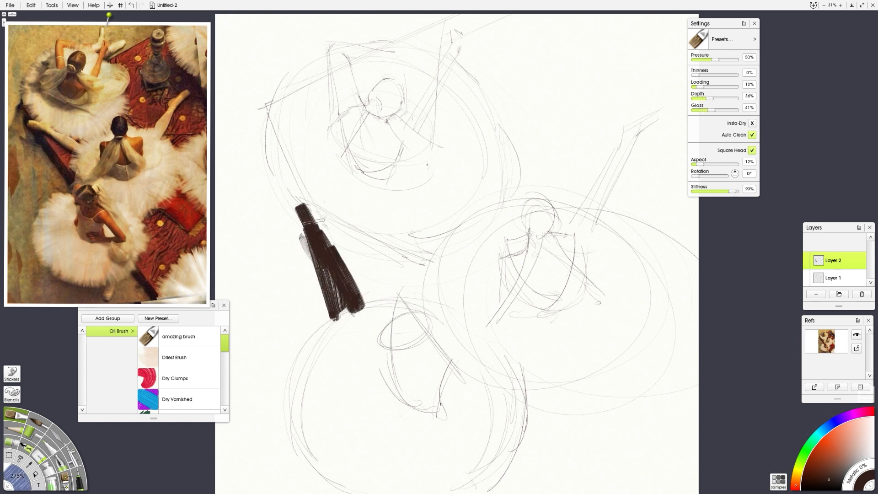
pyautogui.moveTo(264, 115); pyautogui.dragTo(329, 271)
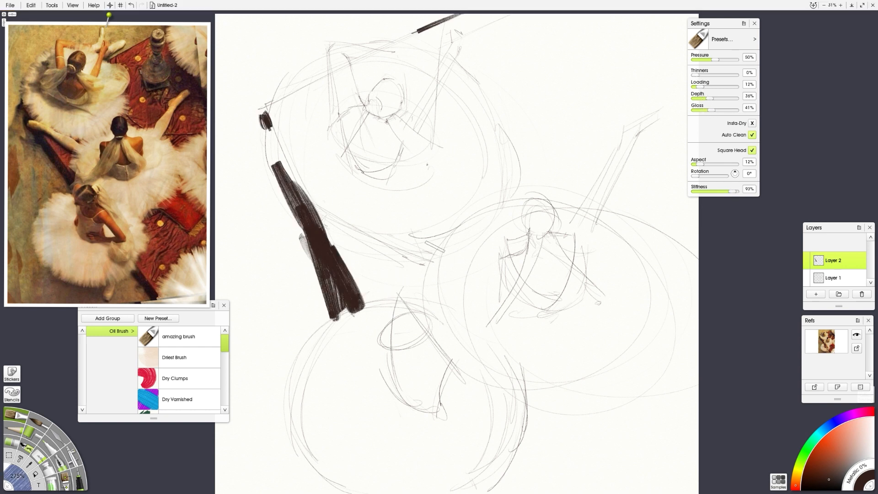
# Paint dark brown accents between the skirts and near the lower-right cushion area, plus the large dark shape in the canvas's upper right
pyautogui.moveTo(443, 237); pyautogui.dragTo(394, 249)
pyautogui.moveTo(364, 301); pyautogui.dragTo(382, 304)
pyautogui.moveTo(577, 388); pyautogui.dragTo(626, 421)
pyautogui.moveTo(643, 428); pyautogui.dragTo(669, 444)
pyautogui.moveTo(679, 111)
pyautogui.mouseDown()
pyautogui.moveTo(645, 135)
pyautogui.moveTo(686, 183)
pyautogui.moveTo(599, 43)
pyautogui.moveTo(604, 92)
pyautogui.mouseUp()
pyautogui.moveTo(613, 16)
pyautogui.mouseDown()
pyautogui.moveTo(686, 73)
pyautogui.moveTo(698, 96)
pyautogui.mouseUp()
# Block in the three dancers' hair and extend the dark diagonal strip using dark tones sampled from the reference photo
pyautogui.press('alt')
pyautogui.keyDown('alt'); pyautogui.click(91, 211); pyautogui.keyUp('alt')
pyautogui.moveTo(531, 196)
pyautogui.mouseDown()
pyautogui.moveTo(537, 217)
pyautogui.moveTo(526, 228)
pyautogui.mouseUp()
pyautogui.keyDown('alt'); pyautogui.click(39, 121); pyautogui.keyUp('alt')
pyautogui.moveTo(269, 125); pyautogui.dragTo(256, 153)
pyautogui.moveTo(265, 144); pyautogui.dragTo(339, 315)
pyautogui.keyDown('alt'); pyautogui.click(92, 208); pyautogui.keyUp('alt')
pyautogui.moveTo(386, 336); pyautogui.dragTo(413, 319)
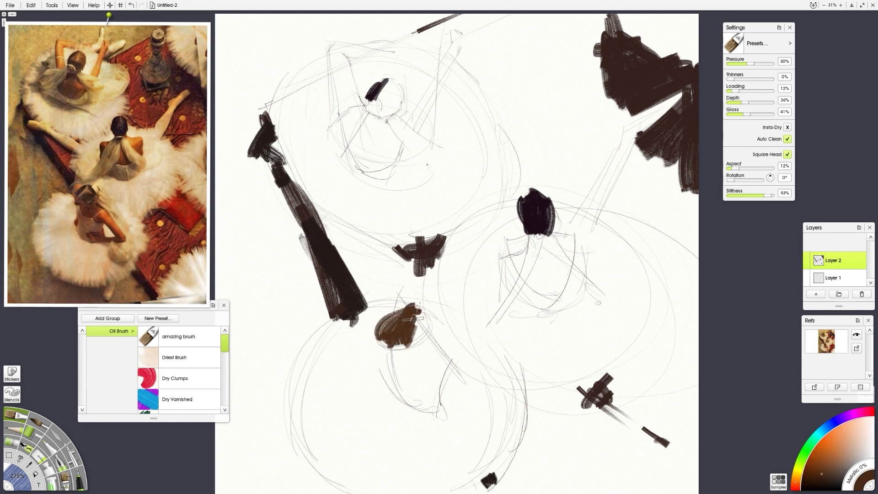
pyautogui.moveTo(389, 80); pyautogui.dragTo(391, 116)
# Sample carpet tones from the reference and add strokes around the dark upper-right shape and the carpet's upper edge
pyautogui.keyDown('alt'); pyautogui.click(175, 92); pyautogui.keyUp('alt')
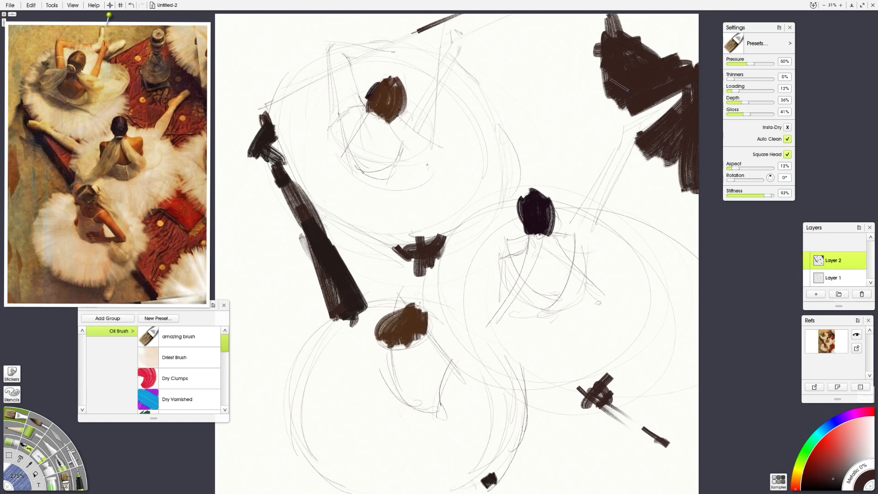
pyautogui.moveTo(598, 48); pyautogui.dragTo(599, 118)
pyautogui.moveTo(614, 98); pyautogui.dragTo(654, 112)
pyautogui.keyDown('alt'); pyautogui.click(138, 65); pyautogui.keyUp('alt')
pyautogui.moveTo(597, 27); pyautogui.dragTo(531, 53)
# Choose the Artistic custom brush preset Square Canvas 2 and paint dark red carpet in the upper right and beside the dark strip
pyautogui.click(67, 481)
pyautogui.click(120, 331)
pyautogui.moveTo(224, 341); pyautogui.dragTo(226, 386)
pyautogui.click(182, 349)
pyautogui.keyDown('alt'); pyautogui.click(158, 121); pyautogui.keyUp('alt')
pyautogui.moveTo(644, 160)
pyautogui.mouseDown()
pyautogui.moveTo(618, 212)
pyautogui.moveTo(673, 212)
pyautogui.moveTo(634, 215)
pyautogui.moveTo(665, 177)
pyautogui.moveTo(595, 156)
pyautogui.moveTo(577, 133)
pyautogui.mouseUp()
pyautogui.moveTo(478, 57)
pyautogui.mouseDown()
pyautogui.moveTo(489, 91)
pyautogui.moveTo(540, 133)
pyautogui.moveTo(508, 178)
pyautogui.moveTo(588, 73)
pyautogui.mouseUp()
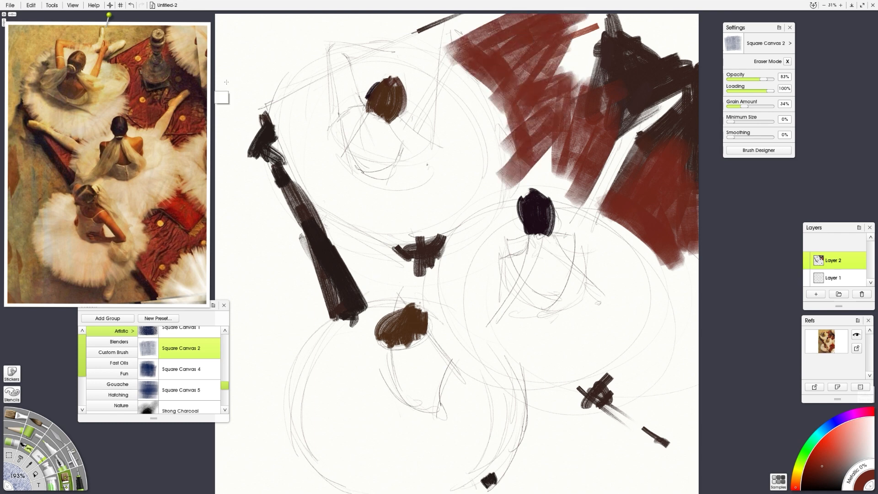
pyautogui.moveTo(328, 221)
pyautogui.mouseDown()
pyautogui.moveTo(381, 248)
pyautogui.moveTo(397, 287)
pyautogui.mouseUp()
# Block in the bright red cushion at the canvas's lower right with reds sampled from the reference
pyautogui.click(185, 230)
pyautogui.moveTo(614, 359)
pyautogui.mouseDown()
pyautogui.moveTo(631, 396)
pyautogui.moveTo(677, 396)
pyautogui.mouseUp()
pyautogui.click(170, 260)
pyautogui.moveTo(600, 419)
pyautogui.mouseDown()
pyautogui.moveTo(594, 448)
pyautogui.moveTo(531, 471)
pyautogui.moveTo(672, 478)
pyautogui.moveTo(704, 382)
pyautogui.mouseUp()
pyautogui.click(191, 236)
pyautogui.moveTo(686, 345)
pyautogui.mouseDown()
pyautogui.moveTo(695, 352)
pyautogui.moveTo(647, 356)
pyautogui.moveTo(631, 388)
pyautogui.moveTo(663, 393)
pyautogui.mouseUp()
# Paint the carpet below the cushion and along the right edge in dark reds sampled from the reference
pyautogui.click(182, 197)
pyautogui.moveTo(549, 415); pyautogui.dragTo(567, 471)
pyautogui.moveTo(623, 432); pyautogui.dragTo(635, 457)
pyautogui.click(182, 150)
pyautogui.moveTo(673, 202)
pyautogui.mouseDown()
pyautogui.moveTo(662, 210)
pyautogui.moveTo(691, 295)
pyautogui.mouseUp()
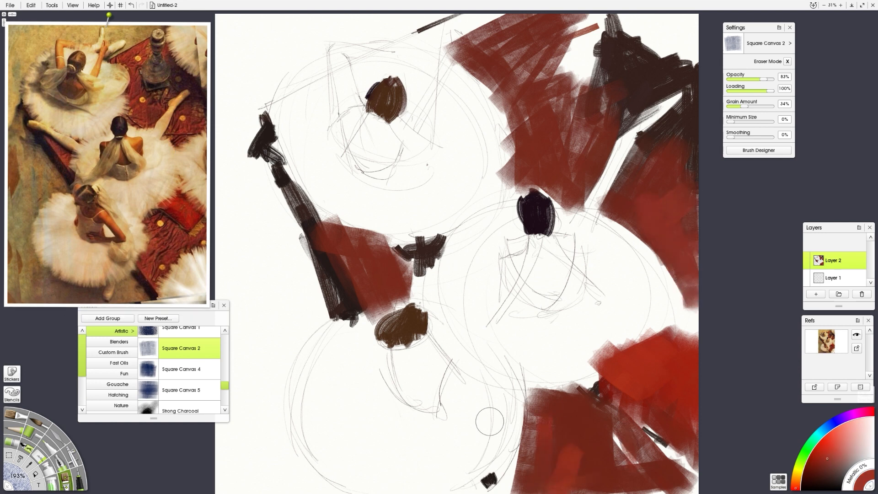
# Paint grey-brown shadows on the top dancer's skirt and the middle dancer's back with colours sampled from the reference
pyautogui.click(62, 117)
pyautogui.moveTo(376, 170)
pyautogui.mouseDown()
pyautogui.moveTo(368, 177)
pyautogui.moveTo(386, 190)
pyautogui.mouseUp()
pyautogui.click(44, 109)
pyautogui.moveTo(333, 161)
pyautogui.mouseDown()
pyautogui.moveTo(310, 112)
pyautogui.moveTo(322, 82)
pyautogui.moveTo(360, 169)
pyautogui.mouseUp()
pyautogui.click(45, 83)
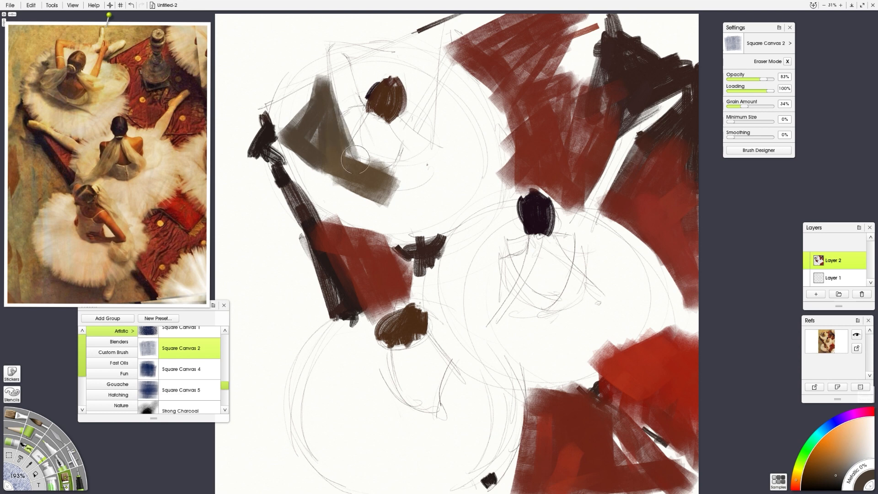
pyautogui.moveTo(533, 311)
pyautogui.mouseDown()
pyautogui.moveTo(504, 285)
pyautogui.moveTo(558, 304)
pyautogui.moveTo(551, 315)
pyautogui.mouseUp()
pyautogui.click(119, 191)
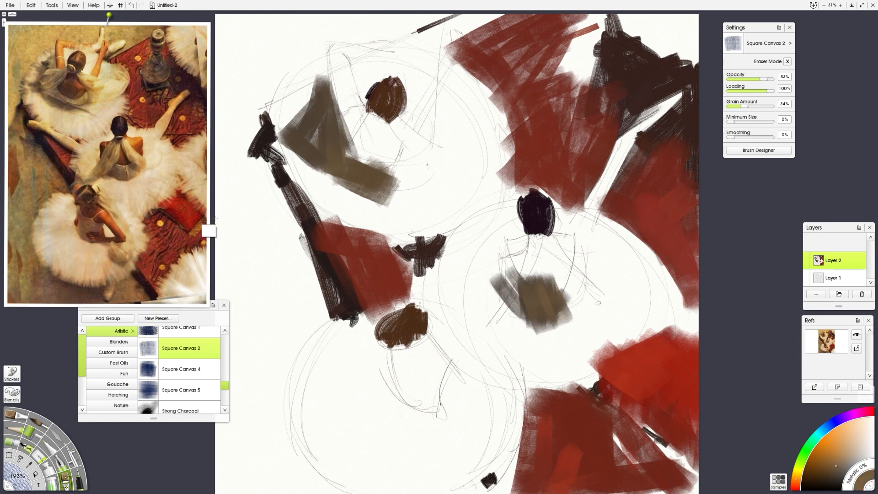
# Block in the lower dancer's back and bent arm with sampled brown skin tones
pyautogui.click(90, 246)
pyautogui.keyDown('alt'); pyautogui.click(91, 245); pyautogui.keyUp('alt')
pyautogui.moveTo(400, 378)
pyautogui.mouseDown()
pyautogui.moveTo(423, 383)
pyautogui.moveTo(404, 397)
pyautogui.moveTo(390, 365)
pyautogui.moveTo(420, 360)
pyautogui.moveTo(470, 399)
pyautogui.moveTo(418, 415)
pyautogui.mouseUp()
pyautogui.keyDown('alt'); pyautogui.click(105, 223); pyautogui.keyUp('alt')
pyautogui.keyDown('alt'); pyautogui.click(107, 223); pyautogui.keyUp('alt')
pyautogui.keyDown('alt'); pyautogui.click(118, 236); pyautogui.keyUp('alt')
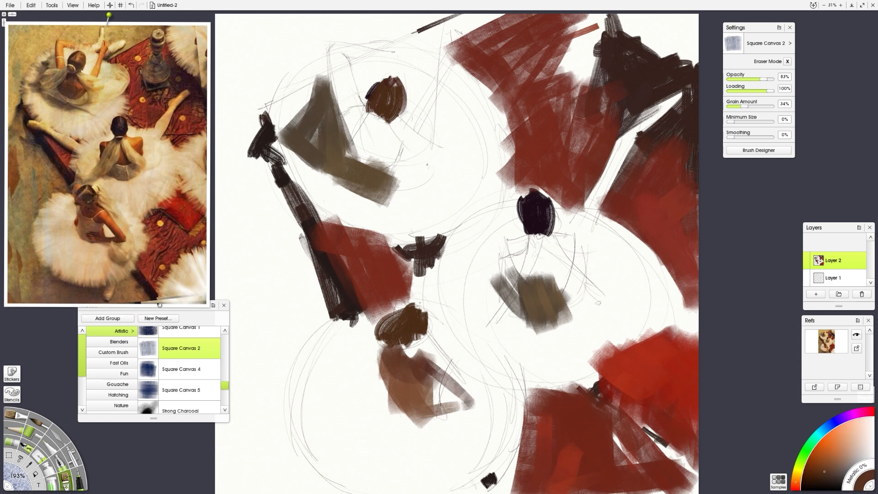
# Paint the left side of the lower dancer's tutu in beige sampled from the reference
pyautogui.keyDown('alt'); pyautogui.click(73, 226); pyautogui.keyUp('alt')
pyautogui.keyDown('alt'); pyautogui.click(83, 272); pyautogui.keyUp('alt')
pyautogui.moveTo(362, 375)
pyautogui.mouseDown()
pyautogui.moveTo(346, 418)
pyautogui.moveTo(327, 435)
pyautogui.mouseUp()
pyautogui.moveTo(320, 416); pyautogui.dragTo(351, 459)
pyautogui.moveTo(365, 380); pyautogui.dragTo(385, 430)
# Add sampled olive-brown shadows to the lower tutu's bottom right and the middle tutu's left side
pyautogui.keyDown('alt'); pyautogui.click(109, 293); pyautogui.keyUp('alt')
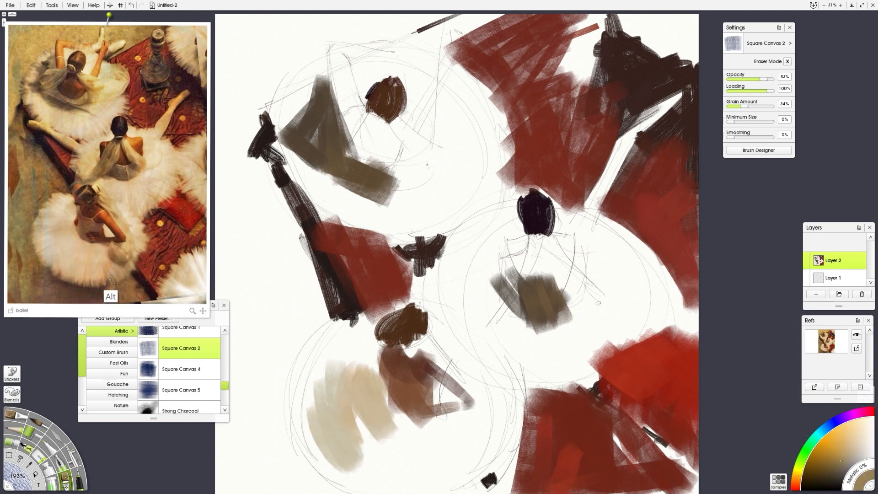
pyautogui.moveTo(433, 455); pyautogui.dragTo(434, 487)
pyautogui.moveTo(453, 444); pyautogui.dragTo(493, 449)
pyautogui.keyDown('alt'); pyautogui.click(102, 196); pyautogui.keyUp('alt')
pyautogui.moveTo(500, 320)
pyautogui.mouseDown()
pyautogui.moveTo(476, 291)
pyautogui.moveTo(443, 286)
pyautogui.mouseUp()
# Paint the left and lower edges of the top dancer's tutu in a sampled grey-beige
pyautogui.keyDown('alt'); pyautogui.click(97, 124); pyautogui.keyUp('alt')
pyautogui.moveTo(276, 146); pyautogui.dragTo(315, 194)
pyautogui.moveTo(357, 220)
pyautogui.mouseDown()
pyautogui.moveTo(458, 214)
pyautogui.moveTo(457, 172)
pyautogui.moveTo(492, 158)
pyautogui.mouseUp()
# Fill beige and cream tones around the top dancer's head, her tutu's right side and the middle tutu's left side
pyautogui.keyDown('alt'); pyautogui.click(111, 95); pyautogui.keyUp('alt')
pyautogui.keyDown('alt'); pyautogui.click(115, 79); pyautogui.keyUp('alt')
pyautogui.moveTo(437, 128); pyautogui.dragTo(489, 147)
pyautogui.moveTo(430, 66); pyautogui.dragTo(412, 106)
pyautogui.moveTo(381, 75); pyautogui.dragTo(397, 65)
pyautogui.moveTo(564, 234)
pyautogui.mouseDown()
pyautogui.moveTo(565, 208)
pyautogui.moveTo(476, 241)
pyautogui.moveTo(475, 212)
pyautogui.moveTo(439, 288)
pyautogui.mouseUp()
pyautogui.keyDown('alt'); pyautogui.click(107, 126); pyautogui.keyUp('alt')
pyautogui.keyDown('alt'); pyautogui.click(141, 155); pyautogui.keyUp('alt')
# Paint the middle dancer's tutu with off-white sampled from the reference, radiating strokes from her waist
pyautogui.keyDown('alt'); pyautogui.click(206, 268); pyautogui.keyUp('alt')
pyautogui.moveTo(606, 269); pyautogui.dragTo(616, 231)
pyautogui.moveTo(640, 256)
pyautogui.mouseDown()
pyautogui.moveTo(597, 299)
pyautogui.moveTo(643, 336)
pyautogui.mouseUp()
pyautogui.moveTo(571, 325); pyautogui.dragTo(567, 378)
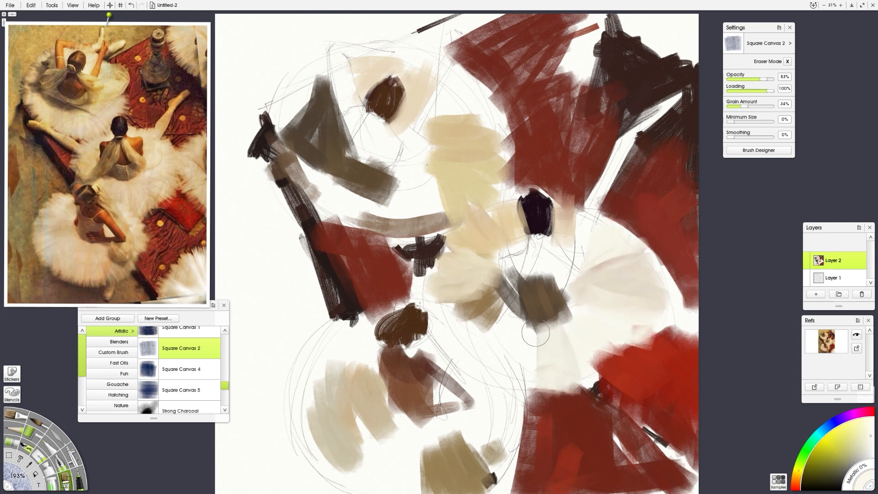
pyautogui.moveTo(540, 327); pyautogui.dragTo(517, 371)
pyautogui.moveTo(496, 316); pyautogui.dragTo(465, 348)
# Brush off-white over the top, left and lower parts of the lower dancer's tutu
pyautogui.moveTo(354, 321)
pyautogui.mouseDown()
pyautogui.moveTo(384, 359)
pyautogui.moveTo(315, 359)
pyautogui.mouseUp()
pyautogui.moveTo(332, 434); pyautogui.dragTo(361, 432)
pyautogui.moveTo(417, 447); pyautogui.dragTo(433, 486)
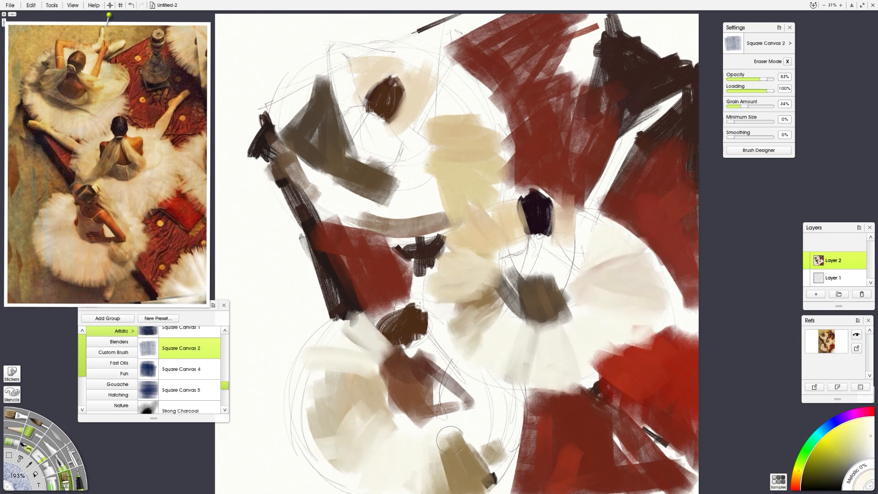
# Paint the lower right of the lower dancer's tutu in tan tones sampled from the reference
pyautogui.keyDown('alt'); pyautogui.click(115, 231); pyautogui.keyUp('alt')
pyautogui.moveTo(435, 431)
pyautogui.mouseDown()
pyautogui.moveTo(450, 441)
pyautogui.moveTo(507, 444)
pyautogui.mouseUp()
pyautogui.keyDown('alt'); pyautogui.click(108, 283); pyautogui.keyUp('alt')
pyautogui.keyDown('alt'); pyautogui.click(122, 251); pyautogui.keyUp('alt')
pyautogui.moveTo(454, 419); pyautogui.dragTo(516, 429)
# Fill the gap between the lower and middle dancers with a sampled pale pinkish cream
pyautogui.keyDown('alt'); pyautogui.click(137, 229); pyautogui.keyUp('alt')
pyautogui.moveTo(494, 378); pyautogui.dragTo(467, 387)
pyautogui.moveTo(465, 371); pyautogui.dragTo(433, 337)
pyautogui.moveTo(434, 327); pyautogui.dragTo(431, 284)
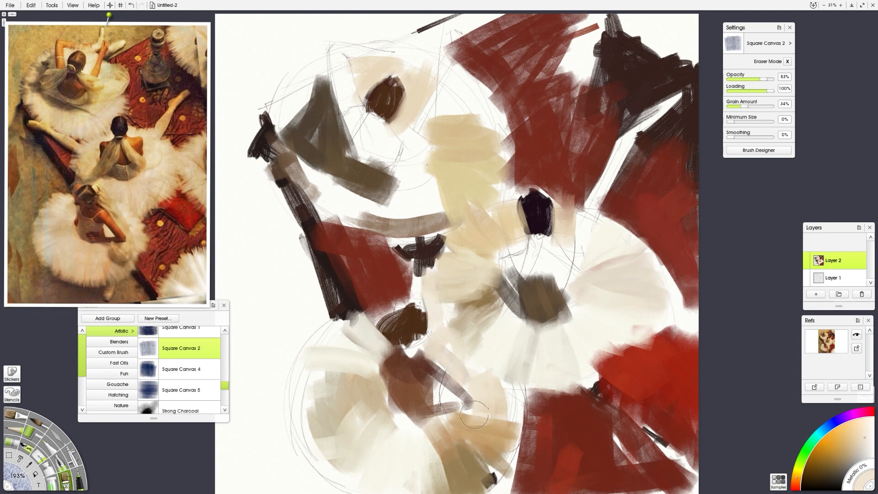
# Cover the background along the canvas's left side with broad olive-green and brown strokes sampled from the reference
pyautogui.keyDown('alt'); pyautogui.click(32, 256); pyautogui.keyUp('alt')
pyautogui.moveTo(242, 304); pyautogui.dragTo(276, 322)
pyautogui.keyDown('alt'); pyautogui.click(81, 194); pyautogui.keyUp('alt')
pyautogui.moveTo(225, 212)
pyautogui.mouseDown()
pyautogui.moveTo(245, 364)
pyautogui.moveTo(284, 328)
pyautogui.mouseUp()
pyautogui.moveTo(245, 202); pyautogui.dragTo(295, 305)
pyautogui.moveTo(260, 192); pyautogui.dragTo(306, 264)
pyautogui.moveTo(330, 322); pyautogui.dragTo(349, 282)
pyautogui.moveTo(320, 311); pyautogui.dragTo(316, 265)
pyautogui.moveTo(245, 131); pyautogui.dragTo(315, 320)
pyautogui.moveTo(256, 343); pyautogui.dragTo(251, 462)
pyautogui.moveTo(275, 453)
pyautogui.mouseDown()
pyautogui.moveTo(262, 485)
pyautogui.moveTo(268, 396)
pyautogui.moveTo(295, 467)
pyautogui.moveTo(320, 417)
pyautogui.moveTo(328, 356)
pyautogui.mouseUp()
# Blend sampled cream and peach tones into the lower tutu and the area where it meets the middle tutu
pyautogui.keyDown('alt'); pyautogui.click(45, 229); pyautogui.keyUp('alt')
pyautogui.keyDown('alt'); pyautogui.click(121, 213); pyautogui.keyUp('alt')
pyautogui.moveTo(425, 336); pyautogui.dragTo(425, 359)
pyautogui.keyDown('alt'); pyautogui.click(142, 227); pyautogui.keyUp('alt')
pyautogui.moveTo(503, 453); pyautogui.dragTo(494, 482)
pyautogui.moveTo(524, 322); pyautogui.dragTo(486, 353)
# Undo the trial stroke on the middle tutu and paint the extended upper-right leg in sampled orange-brown with a smaller brush
pyautogui.keyDown('alt'); pyautogui.click(176, 158); pyautogui.keyUp('alt')
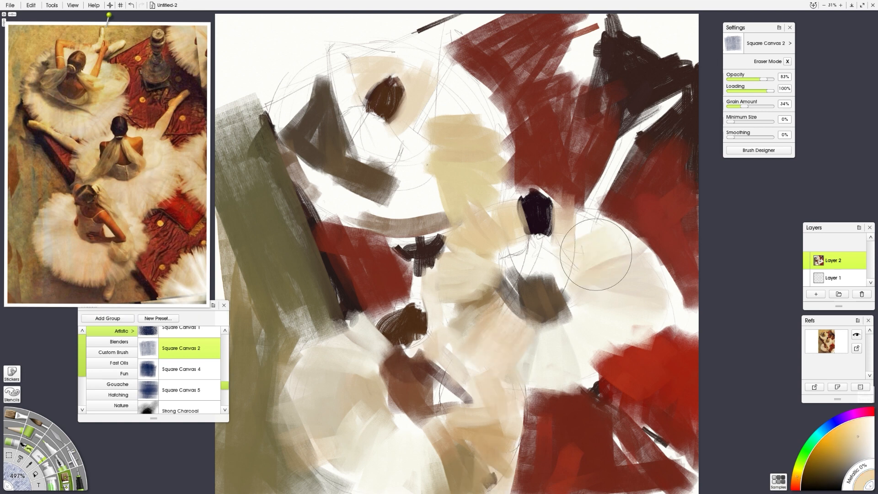
pyautogui.moveTo(595, 253); pyautogui.dragTo(581, 267)
pyautogui.keyDown('alt'); pyautogui.click(167, 117); pyautogui.keyUp('alt')
pyautogui.hotkey('ctrl', 'z')
pyautogui.moveTo(619, 222); pyautogui.dragTo(471, 224)
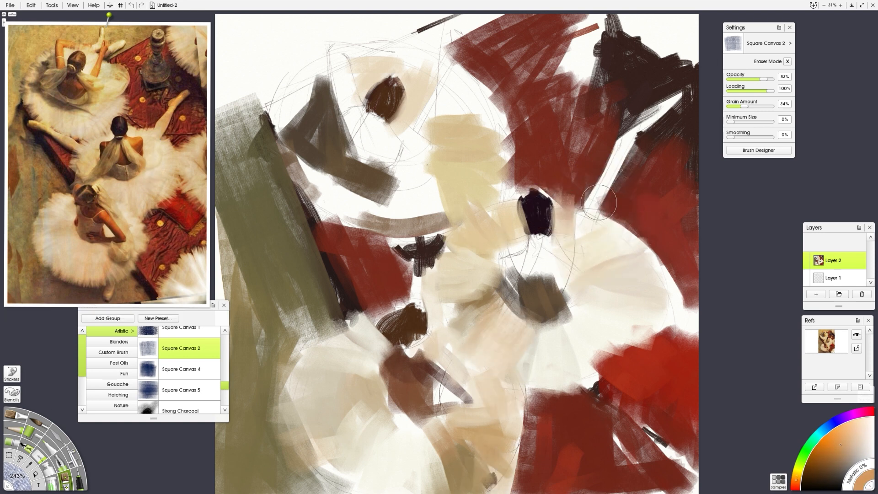
pyautogui.moveTo(633, 134); pyautogui.dragTo(581, 212)
pyautogui.moveTo(664, 111); pyautogui.dragTo(613, 173)
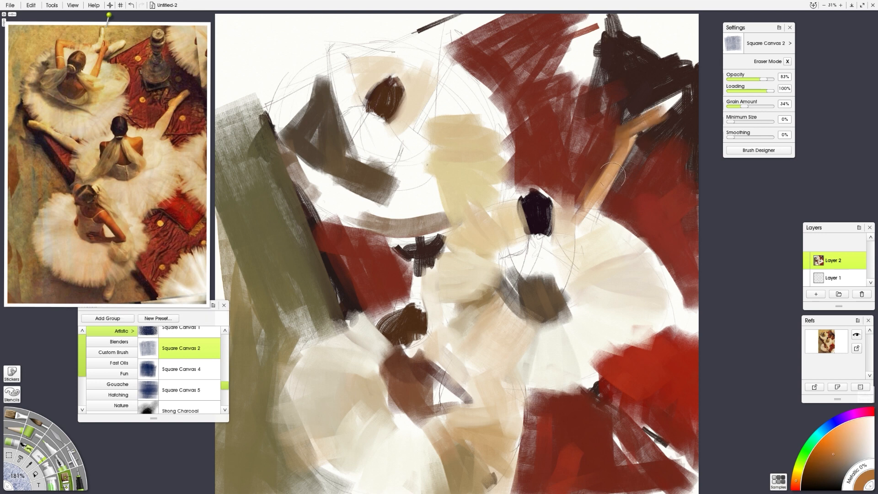
# Paint the top dancer's raised limbs in orange skin tones sampled from the reference
pyautogui.keyDown('alt'); pyautogui.click(109, 57); pyautogui.keyUp('alt')
pyautogui.moveTo(453, 111); pyautogui.dragTo(449, 111)
pyautogui.moveTo(450, 42)
pyautogui.mouseDown()
pyautogui.moveTo(452, 63)
pyautogui.moveTo(399, 166)
pyautogui.mouseUp()
pyautogui.keyDown('alt'); pyautogui.click(66, 56); pyautogui.keyUp('alt')
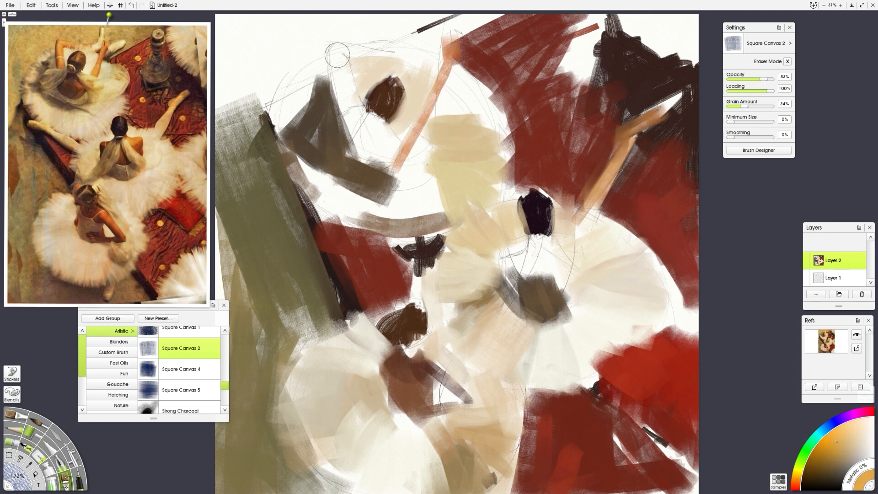
pyautogui.moveTo(337, 54); pyautogui.dragTo(342, 113)
pyautogui.moveTo(339, 50); pyautogui.dragTo(389, 55)
# Paint the top dancer's raised left arm in orange and her upper back in pinkish-brown skin tones sampled from the reference
pyautogui.keyDown('alt'); pyautogui.click(75, 86); pyautogui.keyUp('alt')
pyautogui.keyDown('alt'); pyautogui.click(92, 109); pyautogui.keyUp('alt')
pyautogui.moveTo(343, 78)
pyautogui.mouseDown()
pyautogui.moveTo(346, 128)
pyautogui.moveTo(361, 154)
pyautogui.moveTo(397, 154)
pyautogui.mouseUp()
pyautogui.keyDown('alt'); pyautogui.click(72, 98); pyautogui.keyUp('alt')
pyautogui.moveTo(397, 153); pyautogui.dragTo(362, 161)
pyautogui.keyDown('alt'); pyautogui.click(87, 117); pyautogui.keyUp('alt')
pyautogui.moveTo(417, 172)
pyautogui.mouseDown()
pyautogui.moveTo(410, 188)
pyautogui.moveTo(388, 197)
pyautogui.mouseUp()
pyautogui.keyDown('alt'); pyautogui.click(90, 108); pyautogui.keyUp('alt')
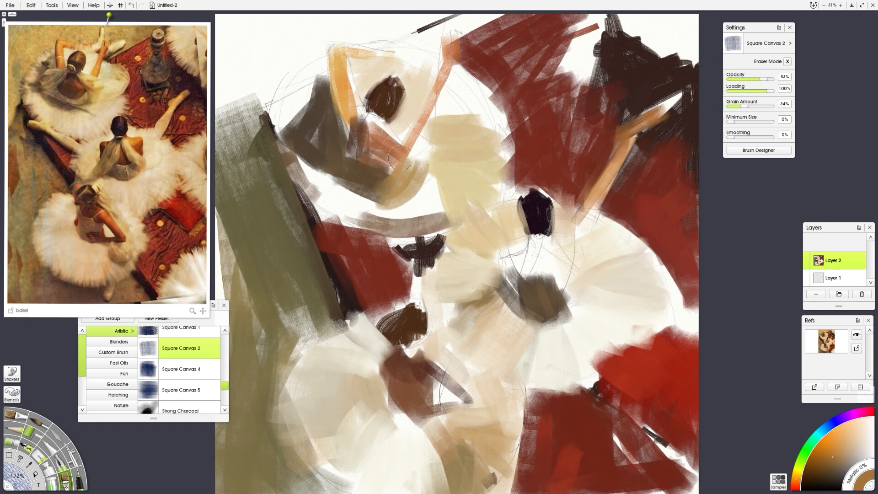
# Layer sampled brown and beige strokes across the top dancer's back and waist to suggest her veil and bodice
pyautogui.moveTo(397, 159); pyautogui.dragTo(425, 187)
pyautogui.keyDown('alt'); pyautogui.click(118, 102); pyautogui.keyUp('alt')
pyautogui.moveTo(376, 122)
pyautogui.mouseDown()
pyautogui.moveTo(406, 134)
pyautogui.moveTo(419, 158)
pyautogui.mouseUp()
pyautogui.keyDown('alt'); pyautogui.click(130, 126); pyautogui.keyUp('alt')
pyautogui.keyDown('alt'); pyautogui.click(50, 83); pyautogui.keyUp('alt')
pyautogui.moveTo(358, 122); pyautogui.dragTo(336, 135)
pyautogui.keyDown('alt'); pyautogui.click(69, 96); pyautogui.keyUp('alt')
pyautogui.keyDown('alt'); pyautogui.click(83, 114); pyautogui.keyUp('alt')
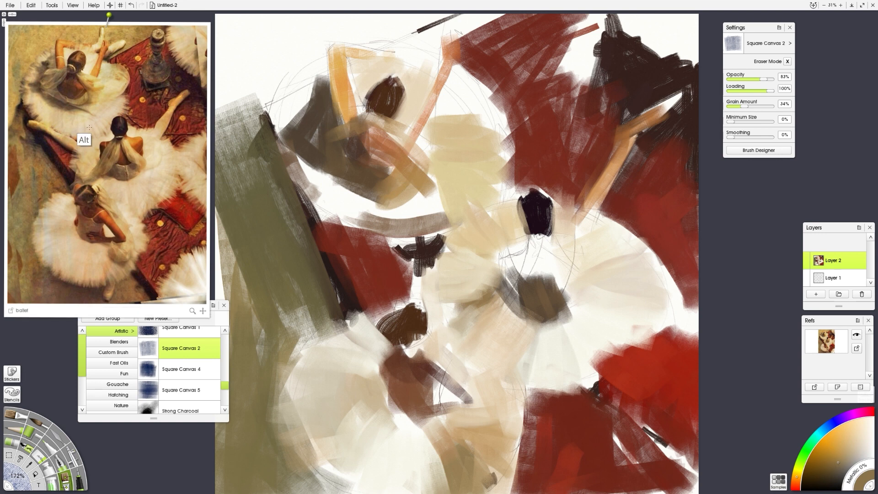
# Build up the lower and left parts of the top dancer's tutu with radiating white and beige strokes sampled from the reference
pyautogui.keyDown('alt'); pyautogui.click(206, 271); pyautogui.keyUp('alt')
pyautogui.moveTo(403, 189); pyautogui.dragTo(417, 221)
pyautogui.moveTo(413, 185); pyautogui.dragTo(437, 222)
pyautogui.keyDown('alt'); pyautogui.click(66, 119); pyautogui.keyUp('alt')
pyautogui.moveTo(385, 190)
pyautogui.mouseDown()
pyautogui.moveTo(375, 224)
pyautogui.moveTo(347, 215)
pyautogui.mouseUp()
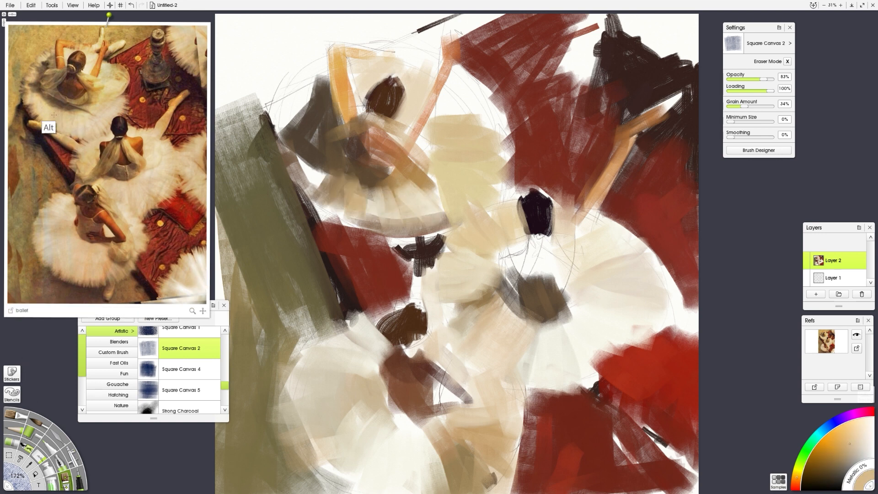
pyautogui.keyDown('alt'); pyautogui.click(55, 115); pyautogui.keyUp('alt')
pyautogui.moveTo(336, 179); pyautogui.dragTo(300, 167)
# Extend the red cushion and fill the lower-right carpet with deep reds sampled from the reference
pyautogui.keyDown('alt'); pyautogui.click(170, 218); pyautogui.keyUp('alt')
pyautogui.moveTo(603, 366); pyautogui.dragTo(580, 399)
pyautogui.keyDown('alt'); pyautogui.click(162, 265); pyautogui.keyUp('alt')
pyautogui.moveTo(682, 427); pyautogui.dragTo(662, 459)
pyautogui.moveTo(690, 417)
pyautogui.mouseDown()
pyautogui.moveTo(666, 441)
pyautogui.moveTo(678, 466)
pyautogui.mouseUp()
pyautogui.keyDown('alt'); pyautogui.click(176, 254); pyautogui.keyUp('alt')
pyautogui.moveTo(622, 411); pyautogui.dragTo(608, 397)
pyautogui.press('h')
pyautogui.press('h')
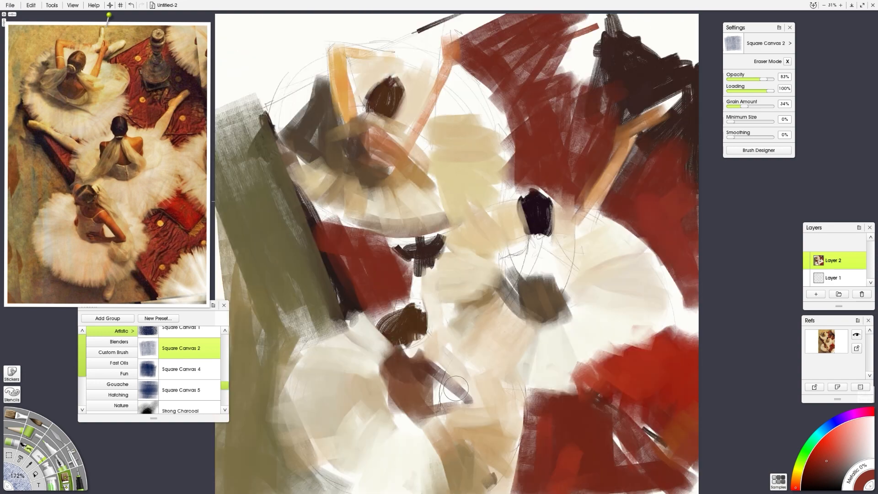
# Block in the partial tutus in the canvas's two right-hand corners with sampled beige, and darken the area around the vase
pyautogui.keyDown('alt'); pyautogui.click(194, 282); pyautogui.keyUp('alt')
pyautogui.moveTo(689, 474)
pyautogui.mouseDown()
pyautogui.moveTo(680, 488)
pyautogui.moveTo(642, 475)
pyautogui.mouseUp()
pyautogui.keyDown('alt'); pyautogui.click(194, 46); pyautogui.keyUp('alt')
pyautogui.moveTo(613, 23)
pyautogui.mouseDown()
pyautogui.moveTo(686, 48)
pyautogui.moveTo(668, 64)
pyautogui.mouseUp()
pyautogui.keyDown('alt'); pyautogui.click(195, 87); pyautogui.keyUp('alt')
pyautogui.moveTo(686, 94); pyautogui.dragTo(673, 111)
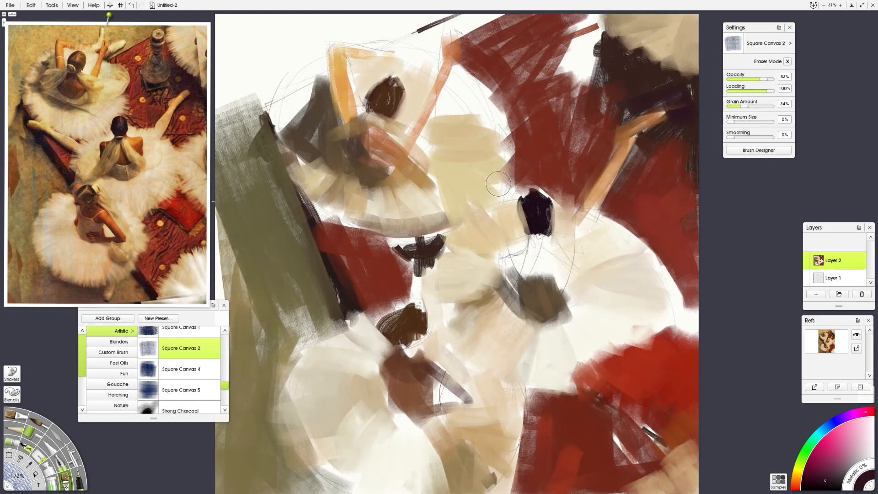
# Fill the right side of the top dancer's tutu and the area around her head with sampled pale cream
pyautogui.keyDown('alt'); pyautogui.click(105, 84); pyautogui.keyUp('alt')
pyautogui.moveTo(437, 114); pyautogui.dragTo(457, 92)
pyautogui.moveTo(439, 116)
pyautogui.mouseDown()
pyautogui.moveTo(481, 98)
pyautogui.moveTo(490, 107)
pyautogui.mouseUp()
pyautogui.moveTo(419, 77); pyautogui.dragTo(398, 55)
# Cover the blank upper-left background with sampled ochre and olive strokes and shade the left edge of the top tutu
pyautogui.keyDown('alt'); pyautogui.click(39, 39); pyautogui.keyUp('alt')
pyautogui.moveTo(414, 23)
pyautogui.mouseDown()
pyautogui.moveTo(314, 35)
pyautogui.moveTo(229, 83)
pyautogui.mouseUp()
pyautogui.keyDown('alt'); pyautogui.click(31, 49); pyautogui.keyUp('alt')
pyautogui.keyDown('alt'); pyautogui.click(17, 70); pyautogui.keyUp('alt')
pyautogui.moveTo(275, 25)
pyautogui.mouseDown()
pyautogui.moveTo(226, 61)
pyautogui.moveTo(253, 80)
pyautogui.mouseUp()
pyautogui.moveTo(249, 34)
pyautogui.mouseDown()
pyautogui.moveTo(234, 116)
pyautogui.moveTo(249, 106)
pyautogui.mouseUp()
pyautogui.moveTo(316, 32)
pyautogui.mouseDown()
pyautogui.moveTo(283, 69)
pyautogui.moveTo(460, 22)
pyautogui.mouseUp()
pyautogui.keyDown('alt'); pyautogui.click(114, 59); pyautogui.keyUp('alt')
pyautogui.moveTo(458, 23); pyautogui.dragTo(423, 46)
pyautogui.keyDown('alt'); pyautogui.click(39, 75); pyautogui.keyUp('alt')
pyautogui.moveTo(313, 76); pyautogui.dragTo(286, 110)
pyautogui.moveTo(284, 110); pyautogui.dragTo(293, 149)
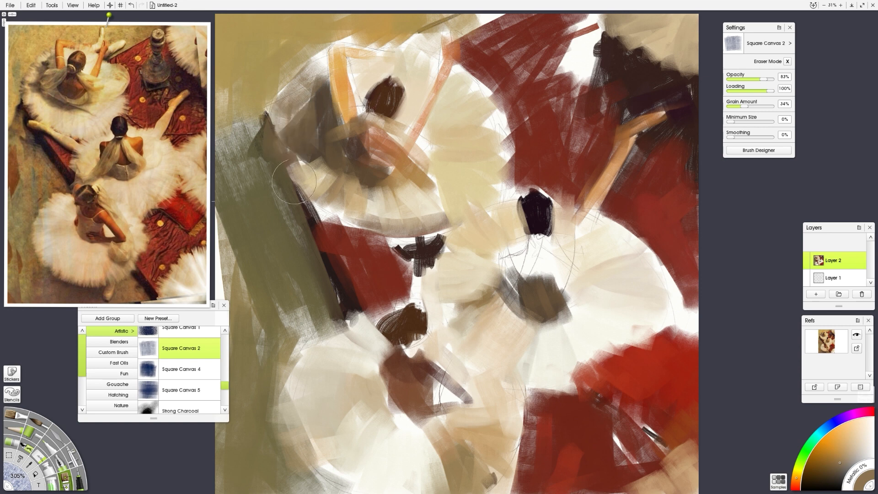
# Paint the outstretched leg below the top tutu in sampled tan, undoing and redoing the stroke at the foot
pyautogui.keyDown('alt'); pyautogui.click(42, 210); pyautogui.keyUp('alt')
pyautogui.keyDown('alt'); pyautogui.click(71, 147); pyautogui.keyUp('alt')
pyautogui.keyDown('alt'); pyautogui.click(71, 146); pyautogui.keyUp('alt')
pyautogui.moveTo(401, 238)
pyautogui.mouseDown()
pyautogui.moveTo(355, 236)
pyautogui.moveTo(302, 203)
pyautogui.moveTo(367, 205)
pyautogui.mouseUp()
pyautogui.keyDown('alt'); pyautogui.click(50, 132); pyautogui.keyUp('alt')
pyautogui.hotkey('ctrl', 'z')
pyautogui.moveTo(290, 198); pyautogui.dragTo(313, 200)
# Paint the middle dancer's shoulders, back and draped veil in orange, brown and tan tones sampled from the reference
pyautogui.keyDown('alt'); pyautogui.click(506, 212); pyautogui.keyUp('alt')
pyautogui.keyDown('alt'); pyautogui.click(103, 163); pyautogui.keyUp('alt')
pyautogui.moveTo(572, 233)
pyautogui.mouseDown()
pyautogui.moveTo(498, 250)
pyautogui.moveTo(512, 283)
pyautogui.moveTo(559, 271)
pyautogui.moveTo(566, 282)
pyautogui.moveTo(541, 270)
pyautogui.moveTo(546, 283)
pyautogui.mouseUp()
pyautogui.keyDown('alt'); pyautogui.click(103, 162); pyautogui.keyUp('alt')
pyautogui.keyDown('alt'); pyautogui.click(111, 158); pyautogui.keyUp('alt')
pyautogui.keyDown('alt'); pyautogui.click(135, 156); pyautogui.keyUp('alt')
pyautogui.keyDown('alt'); pyautogui.click(136, 159); pyautogui.keyUp('alt')
pyautogui.keyDown('alt'); pyautogui.click(111, 157); pyautogui.keyUp('alt')
pyautogui.moveTo(536, 243); pyautogui.dragTo(511, 277)
pyautogui.moveTo(545, 239); pyautogui.dragTo(586, 287)
pyautogui.keyDown('alt'); pyautogui.click(139, 174); pyautogui.keyUp('alt')
# Add a new layer beneath Layer 2 and choose the BoldStampTextureBrush from Fast Oils at 500% size
pyautogui.hotkey('ctrl', 'shift', 'n')
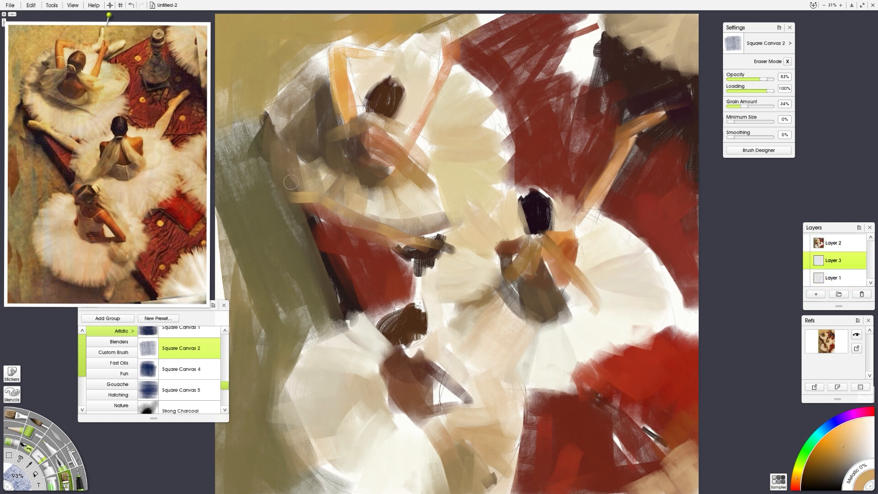
pyautogui.click(119, 363)
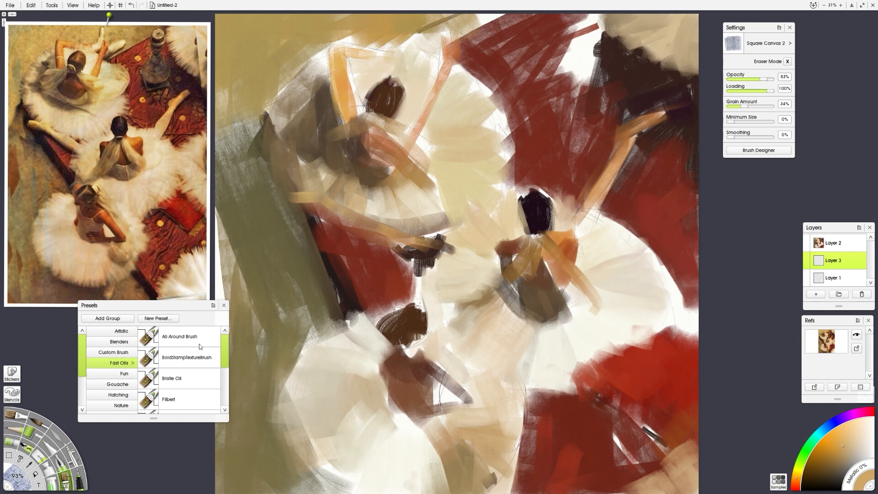
pyautogui.click(192, 334)
pyautogui.moveTo(433, 253); pyautogui.dragTo(544, 246)
# Fill white gaps along the middle tutu's right edge, around the lower dancer and beside the top tutu with textured strokes
pyautogui.keyDown('alt'); pyautogui.click(175, 139); pyautogui.keyUp('alt')
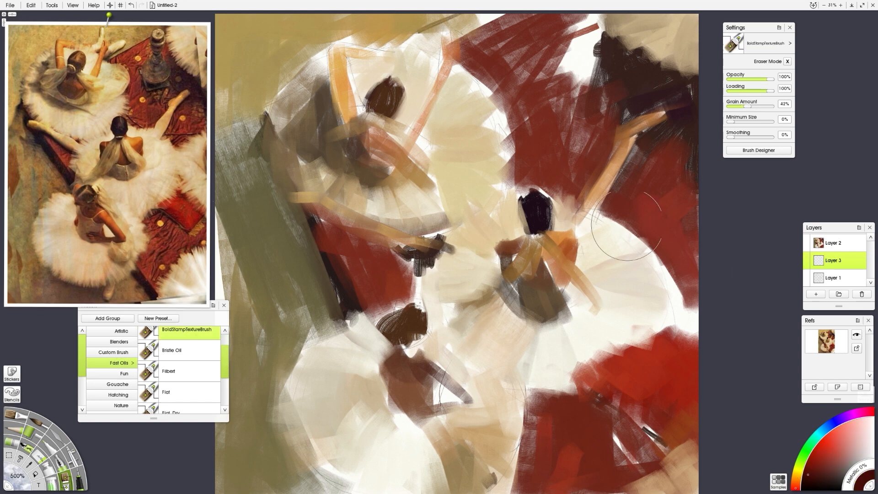
pyautogui.moveTo(623, 232); pyautogui.dragTo(682, 274)
pyautogui.moveTo(444, 388); pyautogui.dragTo(414, 418)
pyautogui.moveTo(365, 249); pyautogui.dragTo(330, 222)
pyautogui.moveTo(270, 146); pyautogui.dragTo(359, 55)
# Cover the white gaps above the top dancer and in the upper-right carpet with background tones sampled from the reference
pyautogui.keyDown('alt'); pyautogui.click(18, 87); pyautogui.keyUp('alt')
pyautogui.moveTo(407, 39)
pyautogui.mouseDown()
pyautogui.moveTo(354, 51)
pyautogui.moveTo(482, 44)
pyautogui.mouseUp()
pyautogui.keyDown('alt'); pyautogui.click(40, 95); pyautogui.keyUp('alt')
pyautogui.click(123, 62)
pyautogui.click(149, 62)
pyautogui.moveTo(551, 41)
pyautogui.mouseDown()
pyautogui.moveTo(559, 59)
pyautogui.moveTo(581, 47)
pyautogui.mouseUp()
pyautogui.click(179, 67)
# Fill the unpainted areas along the left and lower edges of the lower dancer's tutu with tones sampled from the reference
pyautogui.click(34, 191)
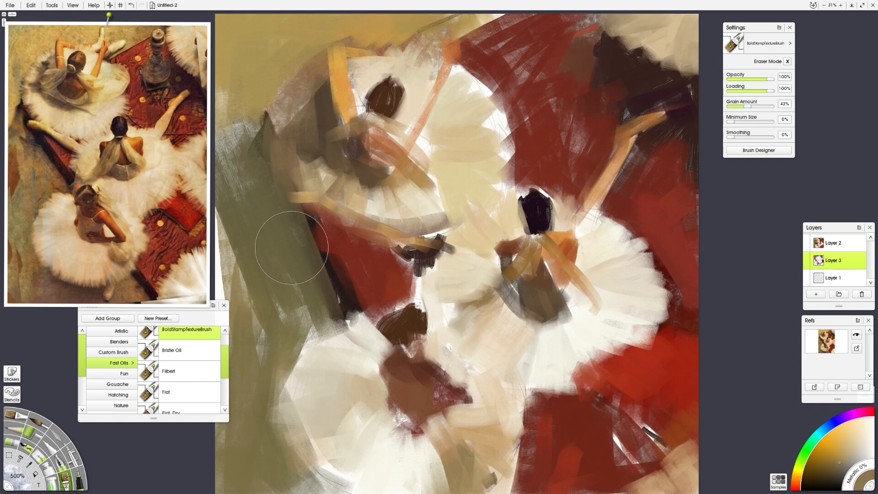
pyautogui.moveTo(333, 323); pyautogui.dragTo(313, 338)
pyautogui.click(13, 273)
pyautogui.click(37, 206)
pyautogui.moveTo(286, 376); pyautogui.dragTo(384, 480)
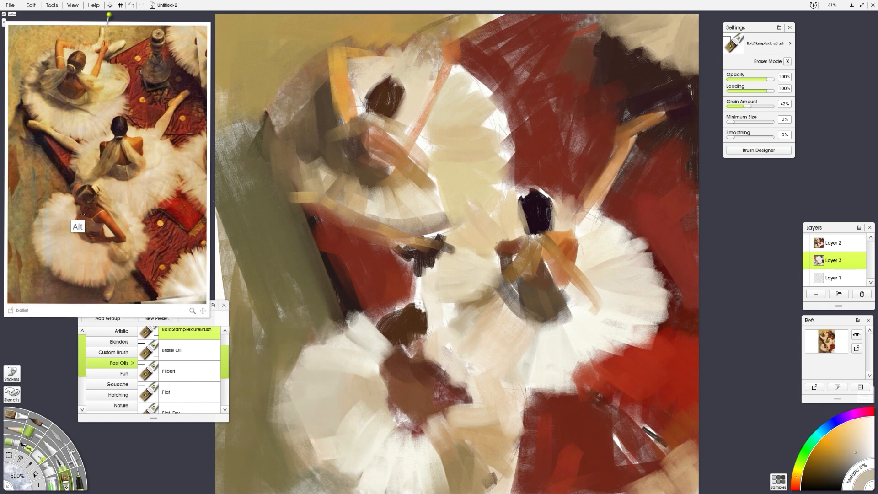
# Fill the gaps around the lower dancer's neck, shoulder and arm with sampled skin and reddish-brown tones
pyautogui.keyDown('alt'); pyautogui.click(91, 216); pyautogui.keyUp('alt')
pyautogui.moveTo(425, 357); pyautogui.dragTo(406, 343)
pyautogui.keyDown('alt'); pyautogui.click(111, 227); pyautogui.keyUp('alt')
pyautogui.moveTo(434, 376); pyautogui.dragTo(458, 396)
pyautogui.keyDown('alt'); pyautogui.click(116, 193); pyautogui.keyUp('alt')
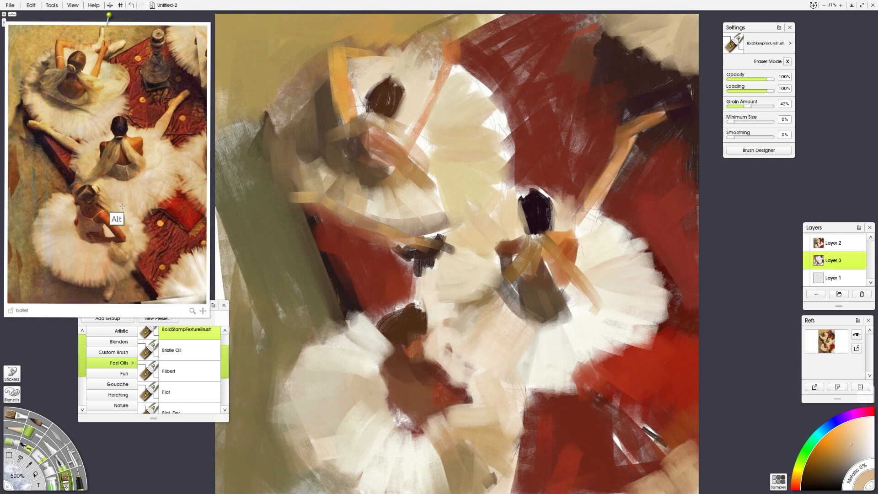
# Cover the white gaps in the red carpet around the middle tutu with reds sampled from the canvas and the reference
pyautogui.keyDown('alt'); pyautogui.click(160, 206); pyautogui.keyUp('alt')
pyautogui.keyDown('alt'); pyautogui.click(572, 394); pyautogui.keyUp('alt')
pyautogui.moveTo(638, 418)
pyautogui.mouseDown()
pyautogui.moveTo(652, 427)
pyautogui.moveTo(624, 450)
pyautogui.mouseUp()
pyautogui.moveTo(670, 341); pyautogui.dragTo(690, 219)
pyautogui.keyDown('alt'); pyautogui.click(153, 85); pyautogui.keyUp('alt')
pyautogui.moveTo(579, 140)
pyautogui.mouseDown()
pyautogui.moveTo(513, 81)
pyautogui.moveTo(497, 180)
pyautogui.mouseUp()
# Fill the gaps in the top dancer's tutu and between her arm and back with cream and skin tones from the reference
pyautogui.keyDown('alt'); pyautogui.click(128, 77); pyautogui.keyUp('alt')
pyautogui.keyDown('alt'); pyautogui.click(117, 104); pyautogui.keyUp('alt')
pyautogui.moveTo(428, 130)
pyautogui.mouseDown()
pyautogui.moveTo(446, 188)
pyautogui.moveTo(435, 229)
pyautogui.mouseUp()
pyautogui.keyDown('alt'); pyautogui.click(124, 153); pyautogui.keyUp('alt')
pyautogui.keyDown('alt'); pyautogui.click(69, 67); pyautogui.keyUp('alt')
pyautogui.keyDown('alt'); pyautogui.click(59, 69); pyautogui.keyUp('alt')
pyautogui.moveTo(352, 89)
pyautogui.mouseDown()
pyautogui.moveTo(351, 139)
pyautogui.moveTo(400, 132)
pyautogui.mouseUp()
pyautogui.keyDown('alt'); pyautogui.click(147, 125); pyautogui.keyUp('alt')
# Soften the upper, lower and right parts of the middle dancer's tutu with sampled pale strokes
pyautogui.moveTo(519, 180)
pyautogui.mouseDown()
pyautogui.moveTo(574, 185)
pyautogui.moveTo(592, 242)
pyautogui.mouseUp()
pyautogui.keyDown('alt'); pyautogui.click(197, 300); pyautogui.keyUp('alt')
pyautogui.moveTo(526, 279); pyautogui.dragTo(537, 334)
pyautogui.moveTo(588, 227); pyautogui.dragTo(597, 204)
pyautogui.moveTo(654, 260); pyautogui.dragTo(675, 315)
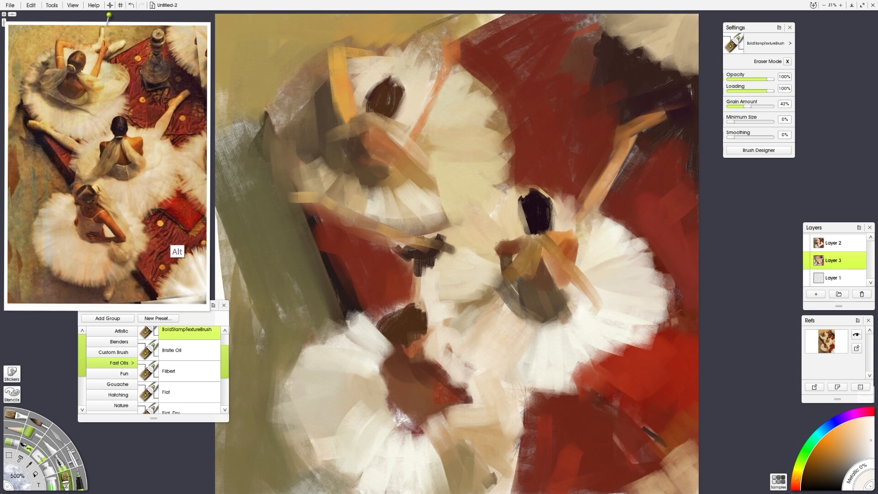
# Cover the remaining white specks above the lower dancer, around the top tutu and along the canvas's left edge
pyautogui.keyDown('alt'); pyautogui.click(635, 434); pyautogui.keyUp('alt')
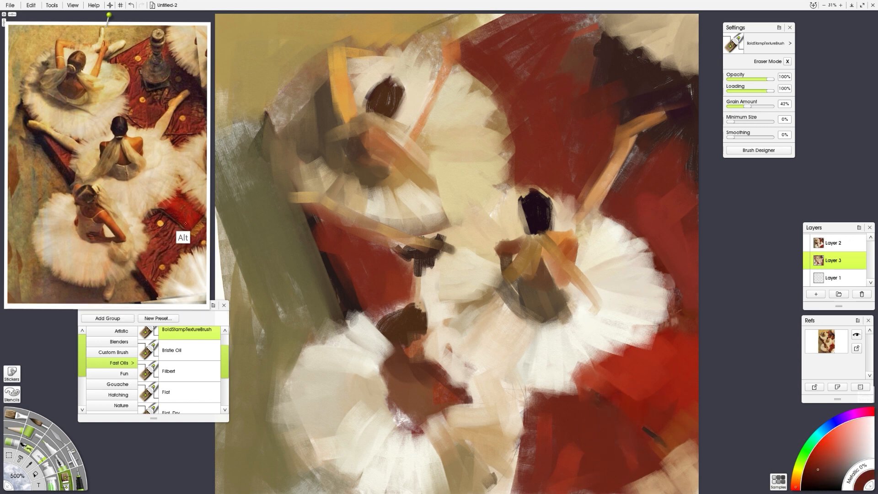
pyautogui.keyDown('alt'); pyautogui.click(404, 312); pyautogui.keyUp('alt')
pyautogui.moveTo(404, 302); pyautogui.dragTo(414, 261)
pyautogui.moveTo(506, 126); pyautogui.dragTo(487, 196)
pyautogui.moveTo(654, 105); pyautogui.dragTo(663, 160)
pyautogui.moveTo(476, 30); pyautogui.dragTo(435, 78)
pyautogui.moveTo(231, 128); pyautogui.dragTo(238, 183)
pyautogui.moveTo(224, 279); pyautogui.dragTo(232, 393)
# Fill the left background and the area beside the top tutu with sampled olive-brown
pyautogui.click(26, 276)
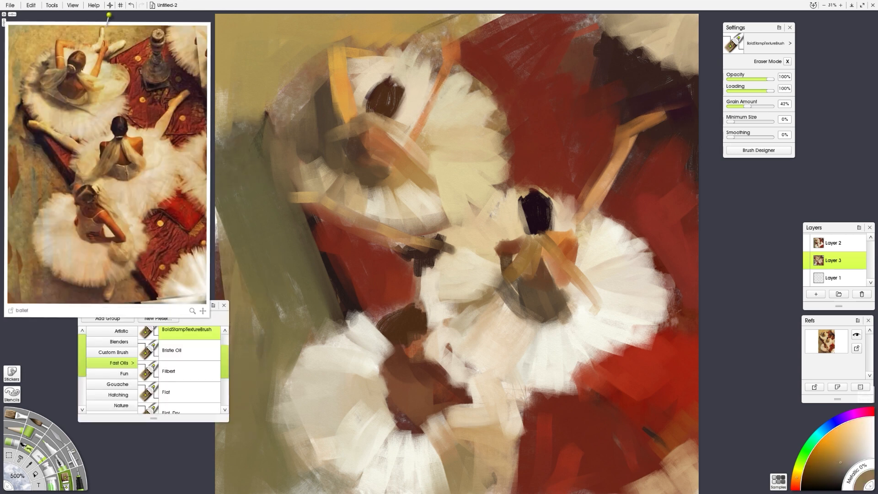
pyautogui.moveTo(220, 234); pyautogui.dragTo(231, 460)
pyautogui.moveTo(217, 147); pyautogui.dragTo(247, 90)
pyautogui.moveTo(279, 64); pyautogui.dragTo(311, 117)
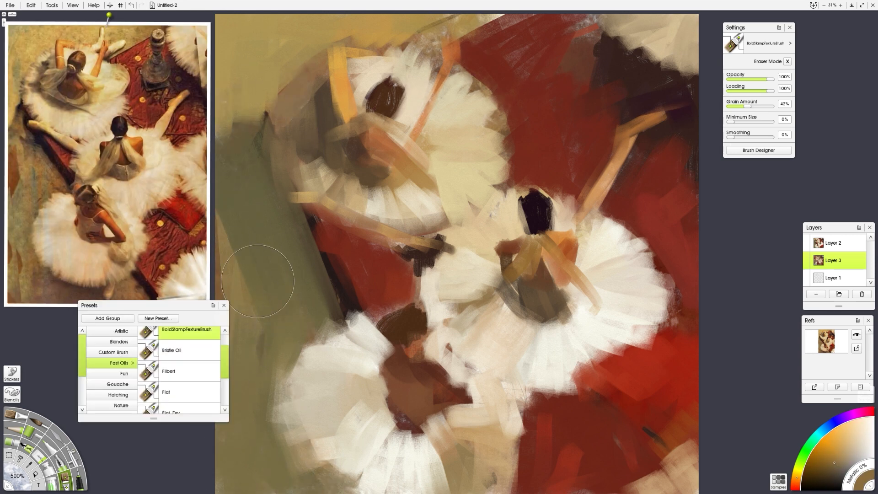
# Compare the painting with Layer 3 hidden and shown, and check the composition with the canvas flipped
pyautogui.click(807, 258)
pyautogui.click(807, 258)
pyautogui.click(807, 258)
pyautogui.click(807, 259)
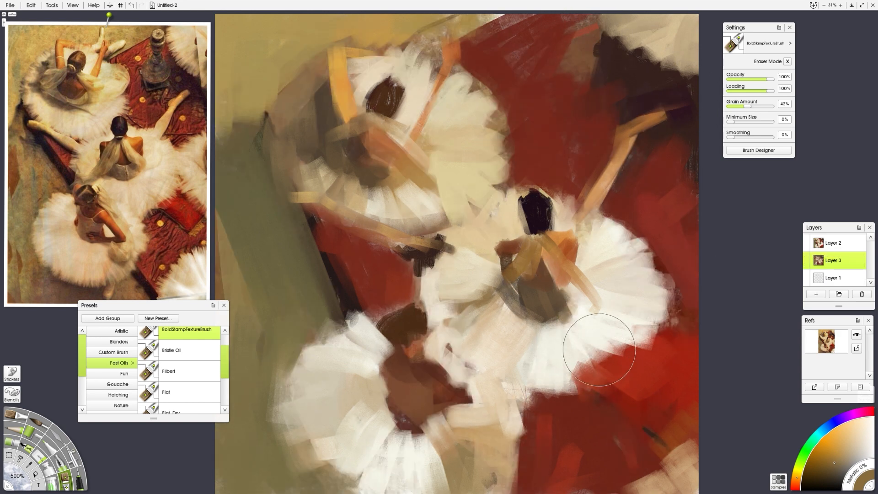
pyautogui.press('h')
pyautogui.press('h')
# Add a new layer above Layer 2 and select the All-Around Brush from Fast Oils
pyautogui.click(837, 244)
pyautogui.click(816, 294)
pyautogui.press('b')
pyautogui.press('u')
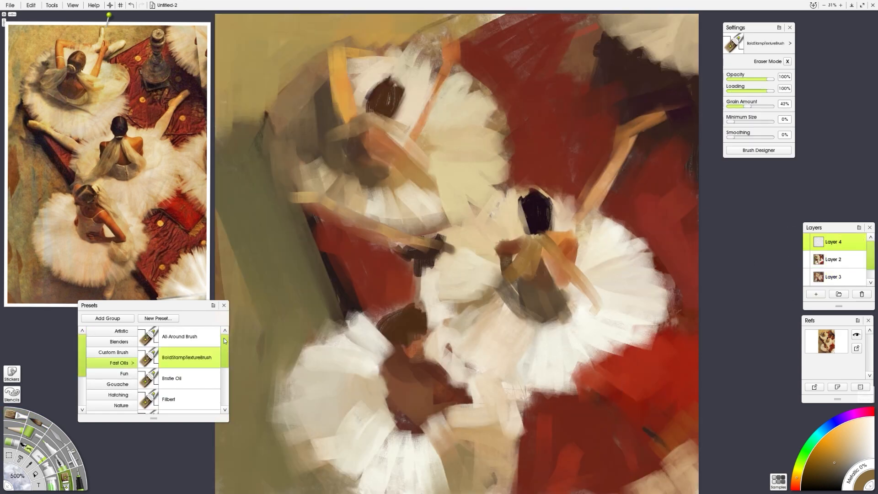
pyautogui.click(199, 337)
# Try small detail strokes around the middle dancer's head in dark, cream and beige tones sampled from the reference
pyautogui.keyDown('alt'); pyautogui.click(125, 128); pyautogui.keyUp('alt')
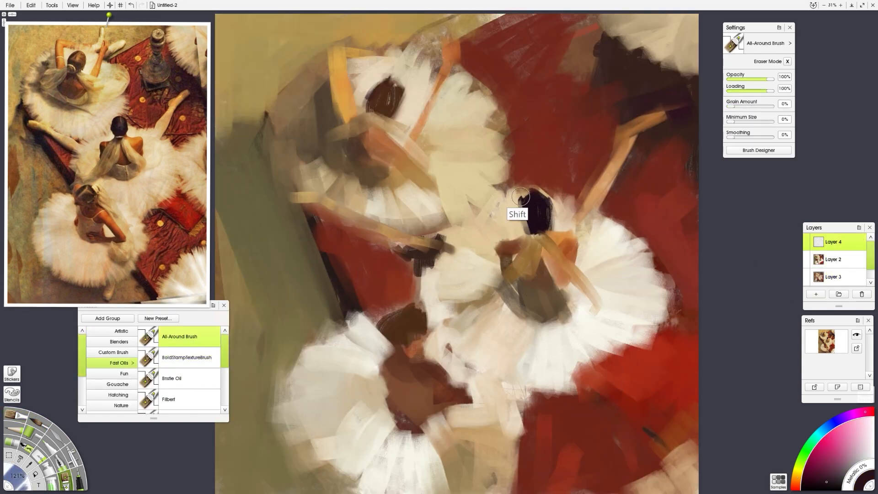
pyautogui.keyDown('alt'); pyautogui.click(112, 139); pyautogui.keyUp('alt')
pyautogui.keyDown('alt'); pyautogui.click(480, 231); pyautogui.keyUp('alt')
pyautogui.moveTo(512, 221); pyautogui.dragTo(510, 235)
pyautogui.keyDown('alt'); pyautogui.click(105, 151); pyautogui.keyUp('alt')
pyautogui.moveTo(507, 183)
pyautogui.mouseDown()
pyautogui.moveTo(502, 202)
pyautogui.moveTo(501, 167)
pyautogui.moveTo(514, 183)
pyautogui.moveTo(503, 158)
pyautogui.moveTo(478, 176)
pyautogui.moveTo(508, 168)
pyautogui.mouseUp()
pyautogui.keyDown('alt'); pyautogui.click(116, 114); pyautogui.keyUp('alt')
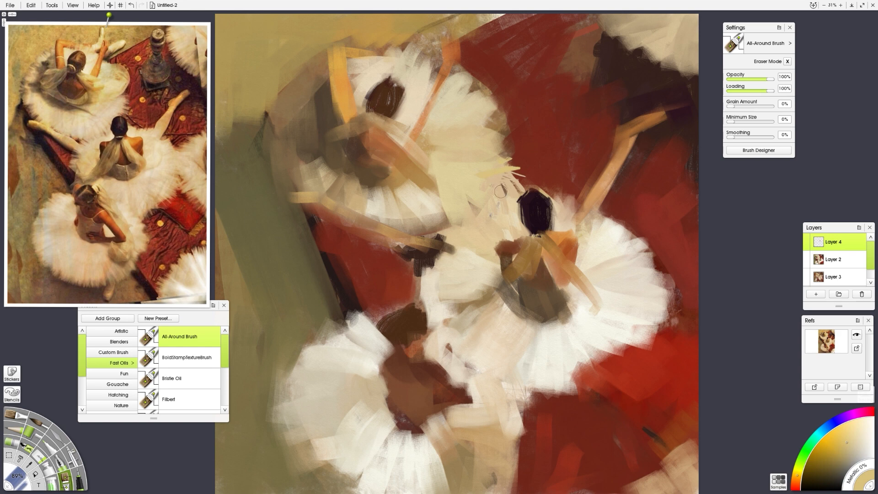
# Undo the last two strokes and try small gold ornaments on the lower-right carpet with the Bristle Oil brush
pyautogui.click(183, 378)
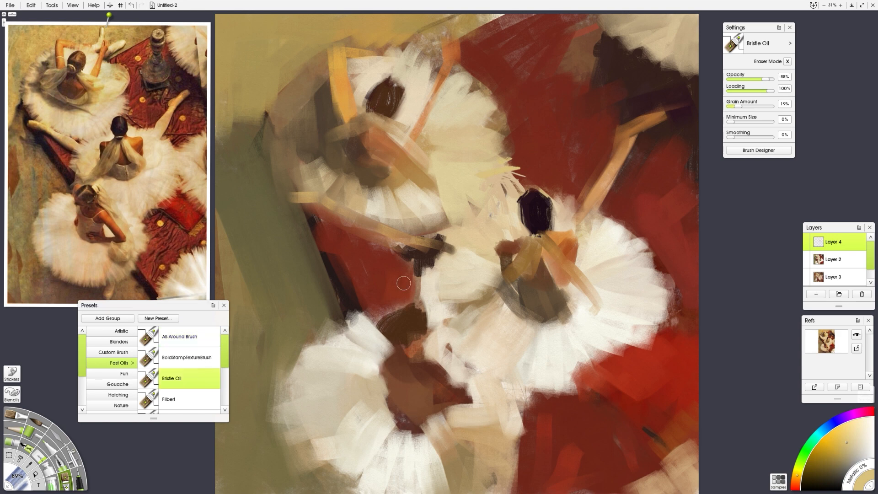
pyautogui.hotkey('ctrl', 'z')
pyautogui.hotkey('ctrl', 'z')
pyautogui.keyDown('alt'); pyautogui.click(159, 229); pyautogui.keyUp('alt')
pyautogui.moveTo(606, 419)
pyautogui.mouseDown()
pyautogui.moveTo(628, 455)
pyautogui.moveTo(613, 440)
pyautogui.moveTo(611, 452)
pyautogui.moveTo(618, 434)
pyautogui.mouseUp()
pyautogui.keyDown('alt'); pyautogui.click(162, 267); pyautogui.keyUp('alt')
# Make Layer 2 active, sample the carpet red from the canvas, and delete Layer 4
pyautogui.click(845, 263)
pyautogui.keyDown('alt'); pyautogui.click(628, 434); pyautogui.keyUp('alt')
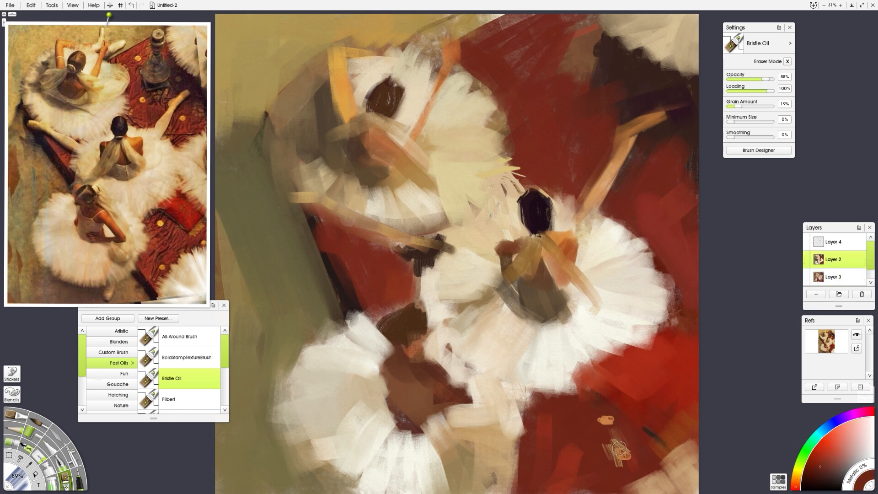
pyautogui.rightClick(833, 242)
pyautogui.click(780, 344)
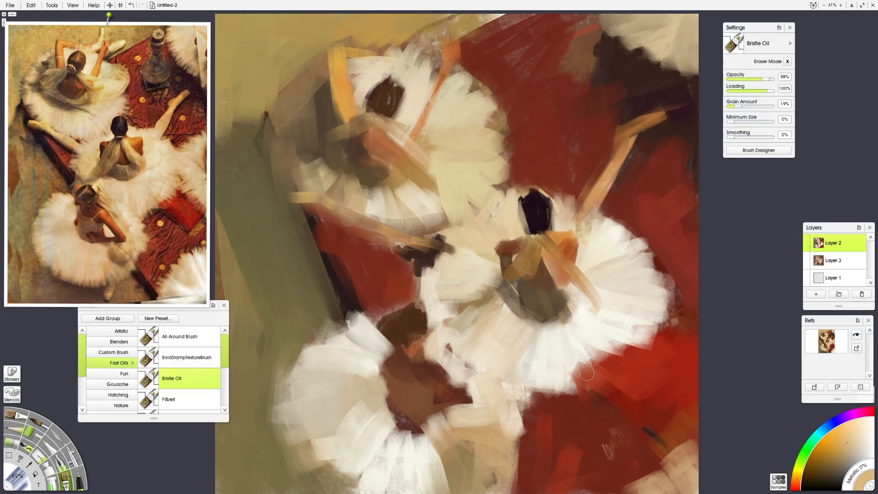
# Extend the middle dancer's tutu edge over the carpet with beige and white Filbert strokes, using colours sampled from the reference and canvas
pyautogui.click(190, 400)
pyautogui.moveTo(572, 369)
pyautogui.mouseDown()
pyautogui.moveTo(577, 393)
pyautogui.moveTo(572, 380)
pyautogui.mouseUp()
pyautogui.keyDown('alt'); pyautogui.click(572, 344); pyautogui.keyUp('alt')
pyautogui.press(']')
pyautogui.press(']')
pyautogui.press(']')
pyautogui.keyDown('alt'); pyautogui.click(186, 202); pyautogui.keyUp('alt')
pyautogui.moveTo(652, 326)
pyautogui.mouseDown()
pyautogui.moveTo(668, 316)
pyautogui.moveTo(630, 346)
pyautogui.moveTo(630, 313)
pyautogui.moveTo(669, 314)
pyautogui.mouseUp()
pyautogui.keyDown('alt'); pyautogui.click(619, 338); pyautogui.keyUp('alt')
# Switch to the Flat, Dry brush and paint muted brown strokes across the middle tutu beside the dancer's waist, undoing one stray stroke
pyautogui.moveTo(225, 360); pyautogui.dragTo(227, 385)
pyautogui.click(191, 379)
pyautogui.click(85, 200)
pyautogui.moveTo(451, 317); pyautogui.dragTo(431, 321)
pyautogui.moveTo(446, 319); pyautogui.dragTo(423, 320)
pyautogui.hotkey('ctrl', 'z')
pyautogui.click(157, 220)
pyautogui.moveTo(500, 273); pyautogui.dragTo(477, 317)
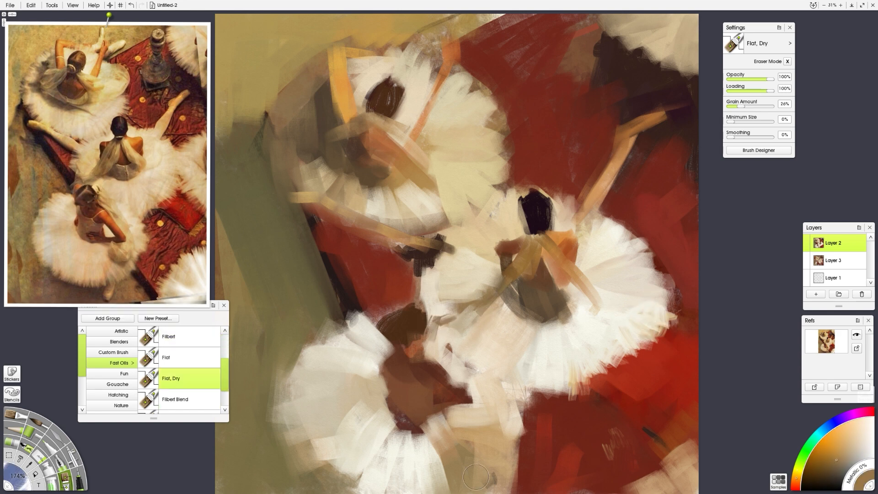
# Paint the middle dancer's back, bodice and shoulder with brown, grey and golden skin tones sampled from the reference
pyautogui.click(129, 172)
pyautogui.click(125, 180)
pyautogui.moveTo(533, 270); pyautogui.dragTo(552, 318)
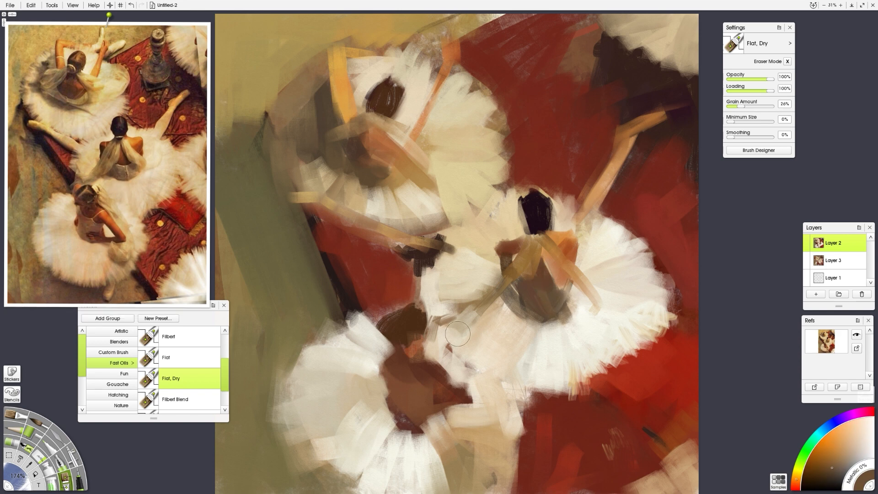
pyautogui.click(129, 178)
pyautogui.moveTo(562, 256)
pyautogui.mouseDown()
pyautogui.moveTo(560, 274)
pyautogui.moveTo(517, 256)
pyautogui.moveTo(540, 283)
pyautogui.mouseUp()
pyautogui.click(121, 180)
pyautogui.click(130, 159)
pyautogui.moveTo(552, 236); pyautogui.dragTo(562, 251)
pyautogui.click(127, 154)
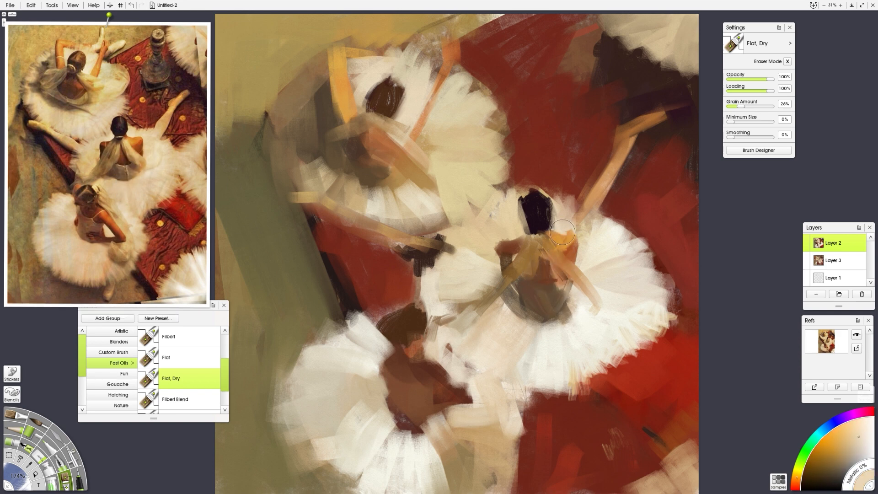
# Paint dark and reddish-brown tones on the nape and upper back of the upper dancer
pyautogui.click(84, 91)
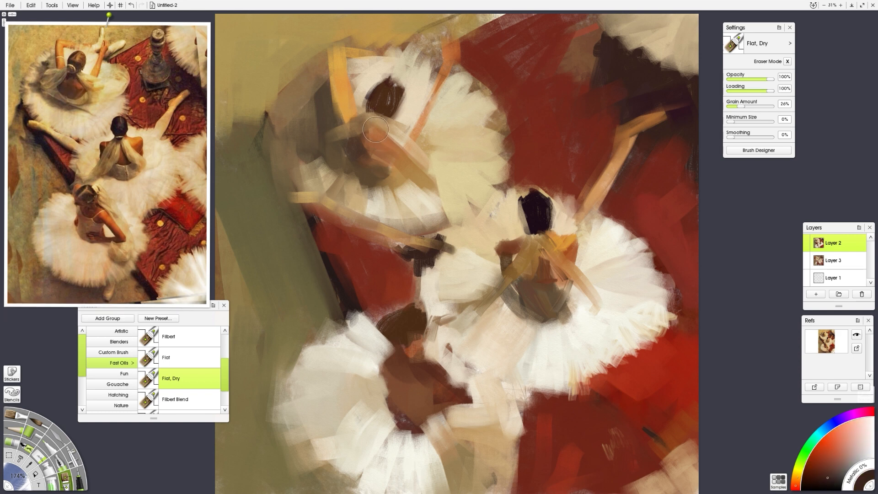
pyautogui.click(78, 76)
pyautogui.moveTo(367, 121)
pyautogui.mouseDown()
pyautogui.moveTo(376, 132)
pyautogui.moveTo(377, 117)
pyautogui.mouseUp()
pyautogui.click(65, 70)
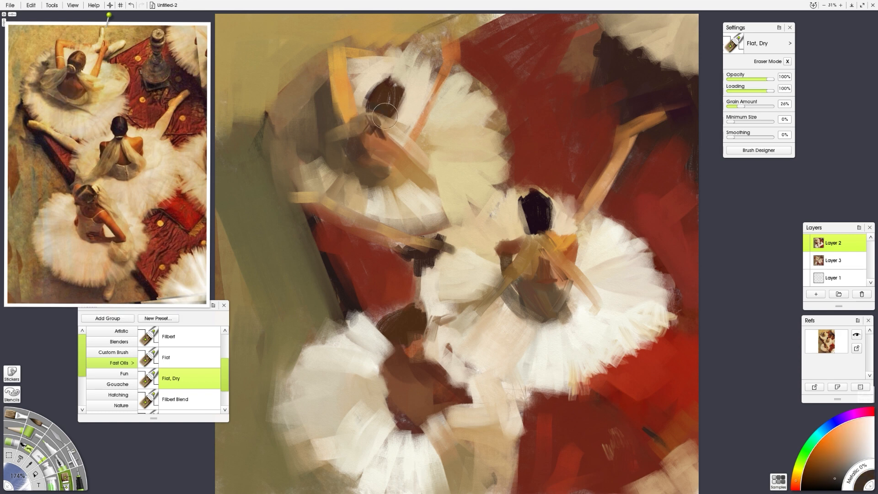
pyautogui.click(71, 55)
# Paint brown shadow strokes where the upper dancer's bodice meets her tutu
pyautogui.click(63, 107)
pyautogui.moveTo(360, 165)
pyautogui.mouseDown()
pyautogui.moveTo(376, 183)
pyautogui.moveTo(368, 188)
pyautogui.moveTo(384, 172)
pyautogui.moveTo(383, 192)
pyautogui.mouseUp()
pyautogui.click(66, 117)
pyautogui.click(123, 108)
pyautogui.click(65, 103)
pyautogui.click(112, 143)
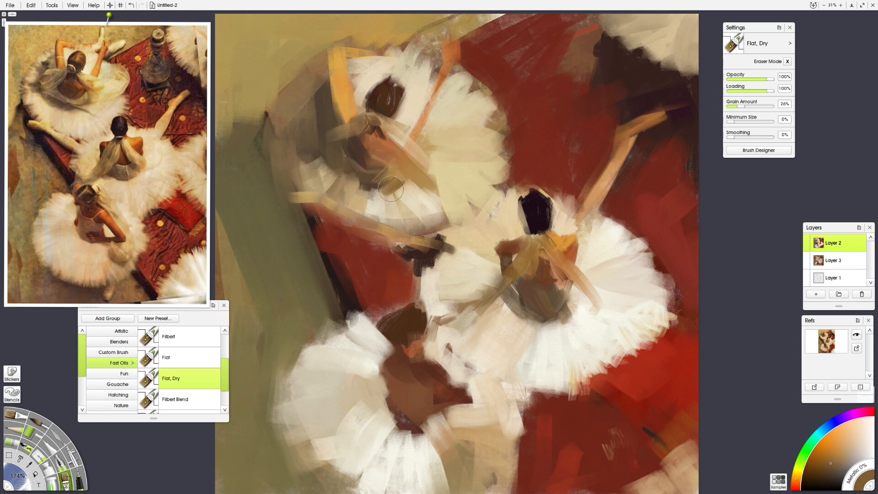
# Paint the upper dancer's veil with light beige strokes running from her neck across the tutu
pyautogui.click(89, 92)
pyautogui.moveTo(390, 131); pyautogui.dragTo(435, 159)
pyautogui.click(90, 88)
pyautogui.moveTo(393, 126)
pyautogui.mouseDown()
pyautogui.moveTo(408, 123)
pyautogui.moveTo(406, 106)
pyautogui.moveTo(405, 116)
pyautogui.mouseUp()
pyautogui.keyDown('alt'); pyautogui.click(100, 65); pyautogui.keyUp('alt')
pyautogui.keyDown('alt'); pyautogui.click(404, 122); pyautogui.keyUp('alt')
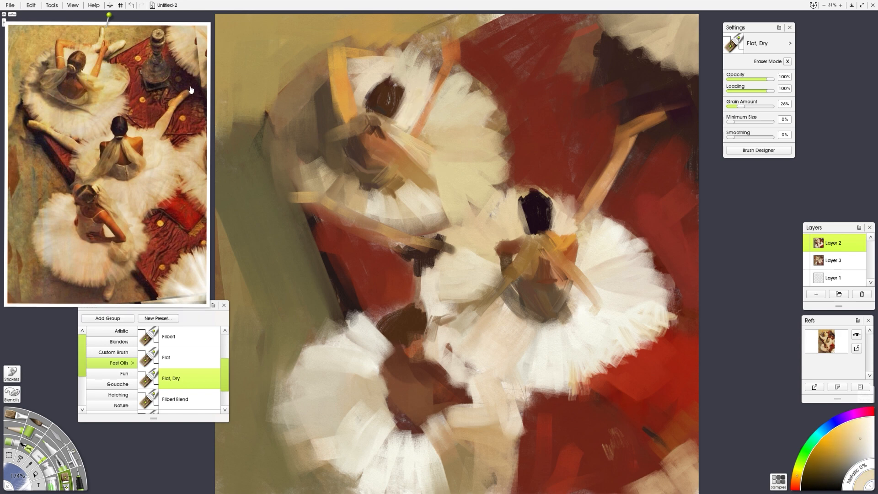
# Add off-white and grey-beige feathery strokes to the upper dancer's tutu around her head and outer edge
pyautogui.keyDown('alt'); pyautogui.click(95, 64); pyautogui.keyUp('alt')
pyautogui.moveTo(406, 77); pyautogui.dragTo(380, 81)
pyautogui.keyDown('alt'); pyautogui.click(45, 82); pyautogui.keyUp('alt')
pyautogui.moveTo(322, 94)
pyautogui.mouseDown()
pyautogui.moveTo(301, 96)
pyautogui.moveTo(304, 107)
pyautogui.mouseUp()
pyautogui.keyDown('alt'); pyautogui.click(40, 86); pyautogui.keyUp('alt')
pyautogui.moveTo(293, 107); pyautogui.dragTo(282, 96)
pyautogui.moveTo(321, 71); pyautogui.dragTo(322, 65)
# Reduce the brush size to 64% and define the upper dancer's raised arm and the outline of the middle dancer's hair
pyautogui.keyDown('alt'); pyautogui.click(67, 84); pyautogui.keyUp('alt')
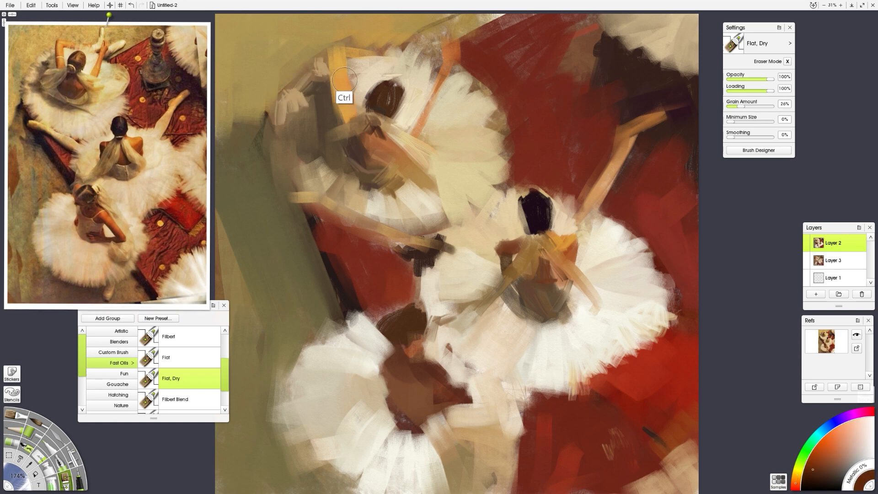
pyautogui.keyDown('shift'); pyautogui.moveTo(344, 98); pyautogui.dragTo(326, 93); pyautogui.keyUp('shift')
pyautogui.keyDown('alt'); pyautogui.click(115, 142); pyautogui.keyUp('alt')
pyautogui.moveTo(524, 201); pyautogui.dragTo(522, 221)
# Paint thin beige veil strands from the middle dancer's neck down over her back
pyautogui.keyDown('alt'); pyautogui.click(121, 130); pyautogui.keyUp('alt')
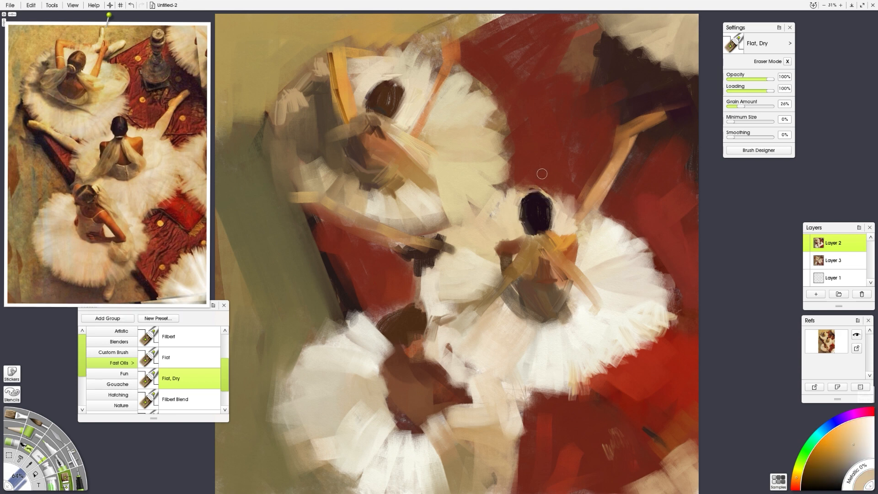
pyautogui.keyDown('alt'); pyautogui.click(112, 151); pyautogui.keyUp('alt')
pyautogui.moveTo(528, 232); pyautogui.dragTo(519, 222)
pyautogui.keyDown('alt'); pyautogui.click(131, 161); pyautogui.keyUp('alt')
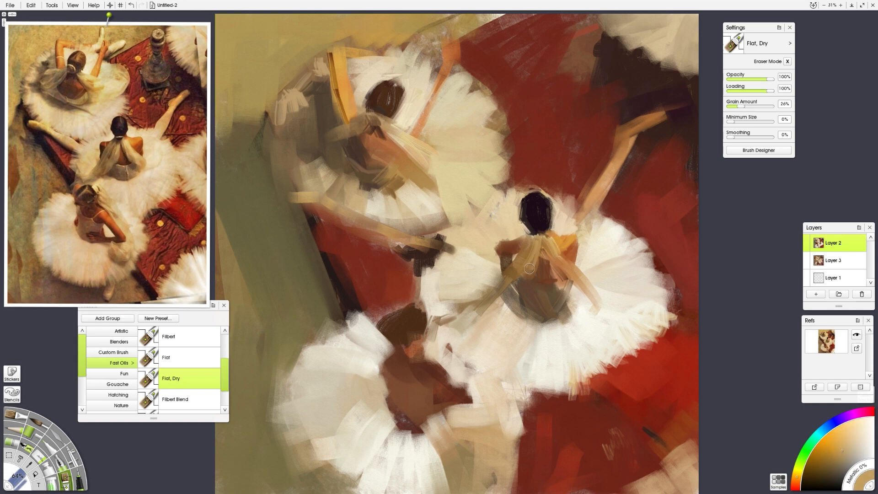
# Add dark accents at the upper dancer's nape and on the red carpet near the middle dancer's raised leg
pyautogui.keyDown('alt'); pyautogui.click(70, 97); pyautogui.keyUp('alt')
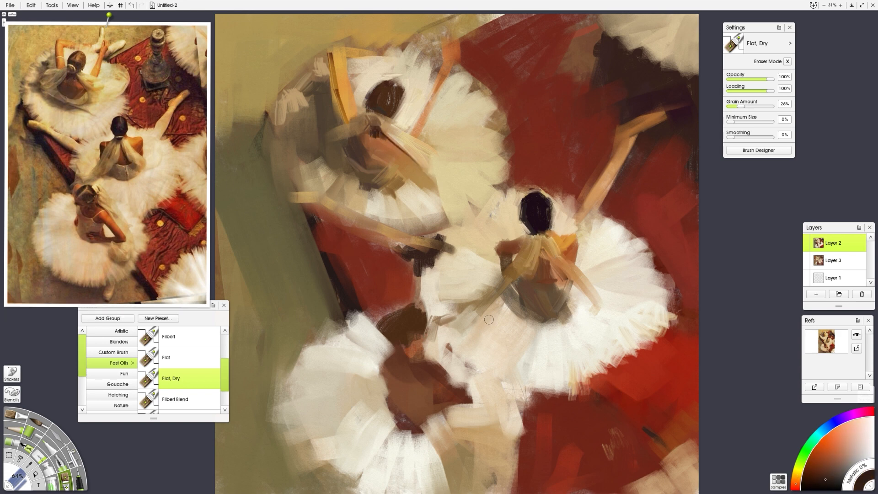
pyautogui.keyDown('alt'); pyautogui.click(155, 108); pyautogui.keyUp('alt')
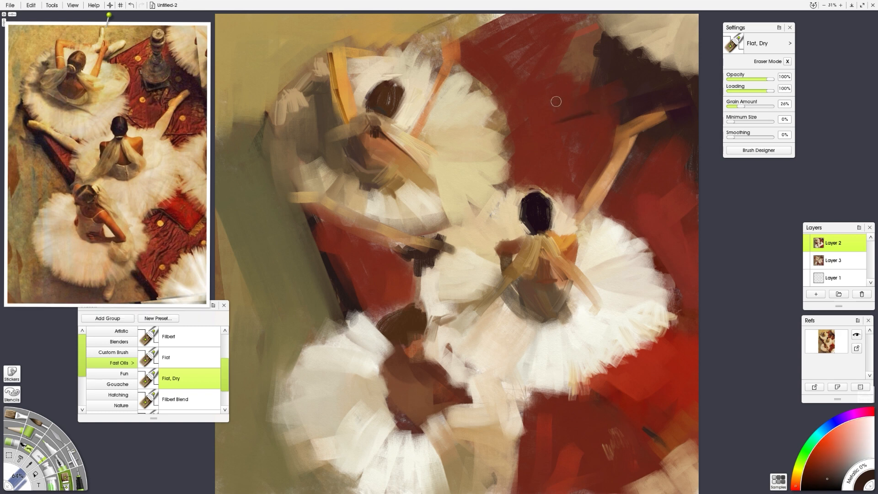
pyautogui.keyDown('alt'); pyautogui.click(186, 110); pyautogui.keyUp('alt')
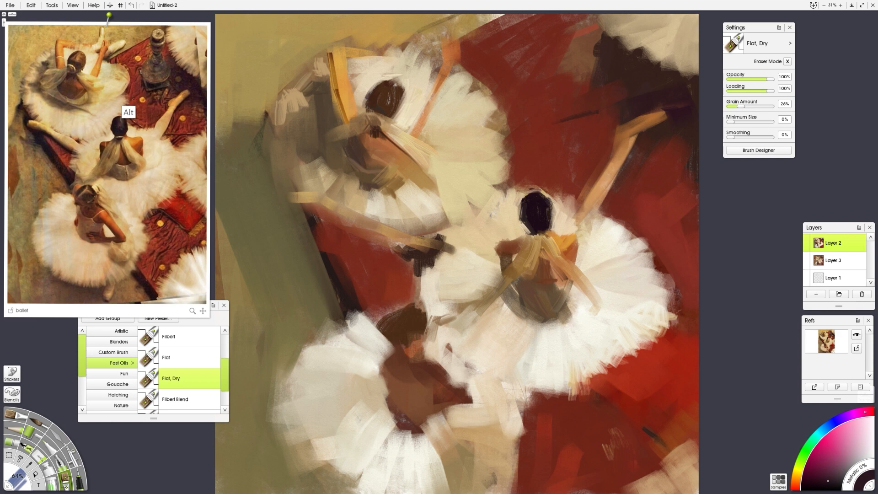
pyautogui.keyDown('alt'); pyautogui.click(128, 114); pyautogui.keyUp('alt')
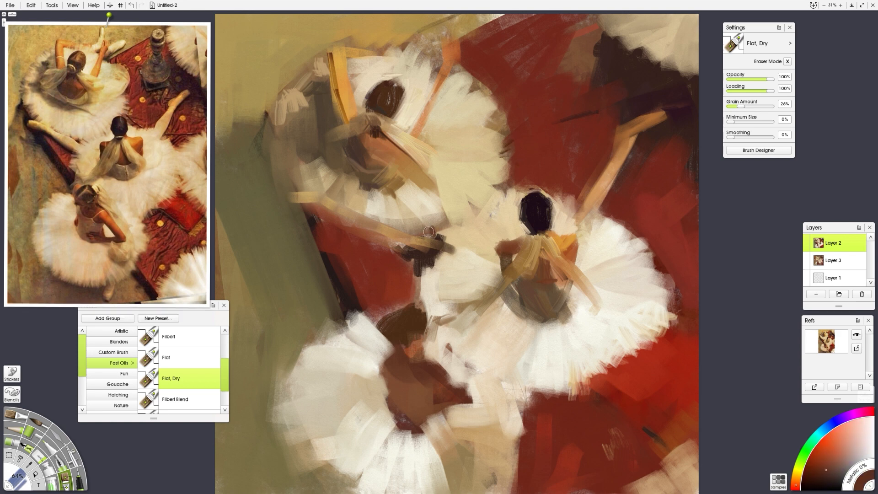
# Paint near-black accents along the carpet's far corner and edge beside the upper dancer's tutu
pyautogui.keyDown('alt'); pyautogui.click(126, 188); pyautogui.keyUp('alt')
pyautogui.keyDown('alt'); pyautogui.click(22, 125); pyautogui.keyUp('alt')
pyautogui.moveTo(266, 112); pyautogui.dragTo(259, 142)
pyautogui.keyDown('alt'); pyautogui.click(38, 135); pyautogui.keyUp('alt')
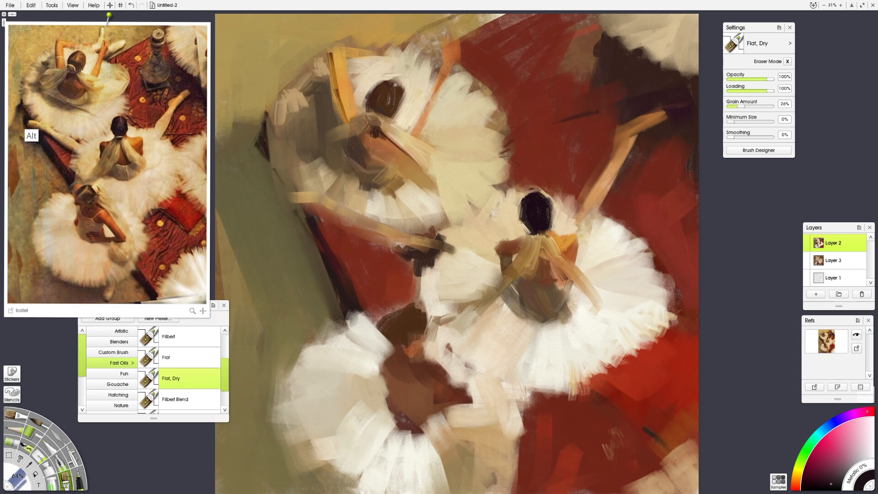
pyautogui.keyDown('alt'); pyautogui.click(36, 153); pyautogui.keyUp('alt')
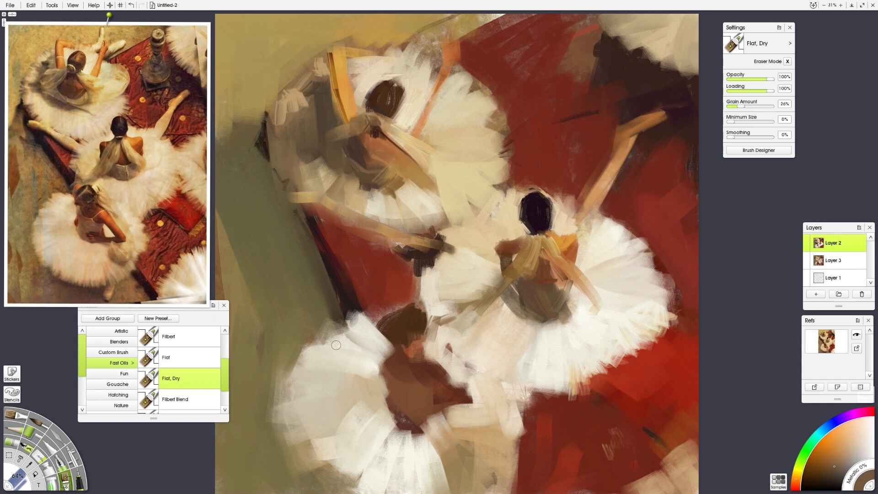
# Detail the lower dancer's hair and headband in brown and gold tones and clean the white tutu edge beside her head
pyautogui.keyDown('alt'); pyautogui.click(91, 217); pyautogui.keyUp('alt')
pyautogui.moveTo(421, 339)
pyautogui.mouseDown()
pyautogui.moveTo(353, 330)
pyautogui.moveTo(394, 325)
pyautogui.moveTo(404, 315)
pyautogui.moveTo(416, 344)
pyautogui.mouseUp()
pyautogui.keyDown('alt'); pyautogui.click(87, 194); pyautogui.keyUp('alt')
pyautogui.keyDown('alt'); pyautogui.click(93, 223); pyautogui.keyUp('alt')
pyautogui.keyDown('alt'); pyautogui.click(78, 220); pyautogui.keyUp('alt')
pyautogui.keyDown('alt'); pyautogui.click(80, 217); pyautogui.keyUp('alt')
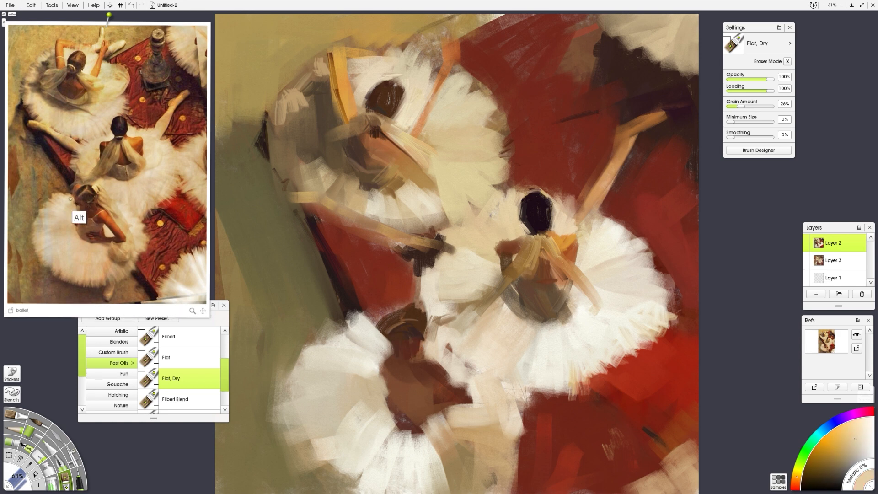
pyautogui.keyDown('alt'); pyautogui.click(368, 324); pyautogui.keyUp('alt')
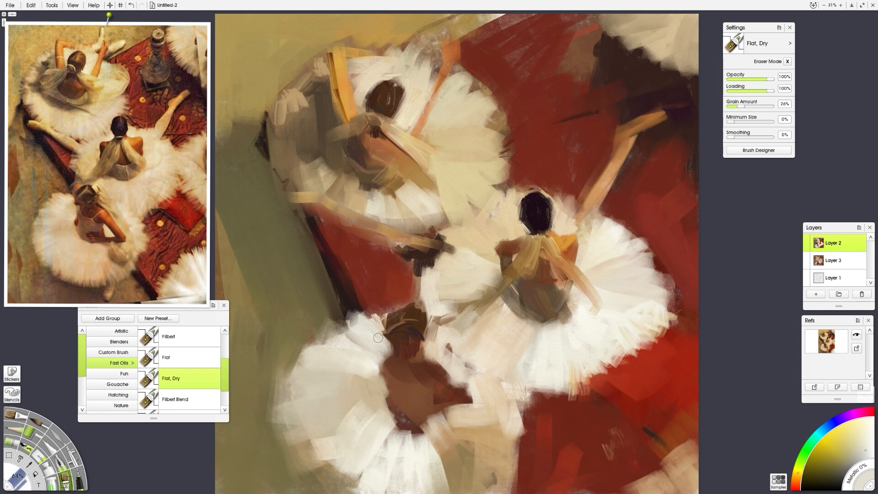
pyautogui.keyDown('alt'); pyautogui.click(87, 197); pyautogui.keyUp('alt')
pyautogui.keyDown('alt'); pyautogui.click(86, 198); pyautogui.keyUp('alt')
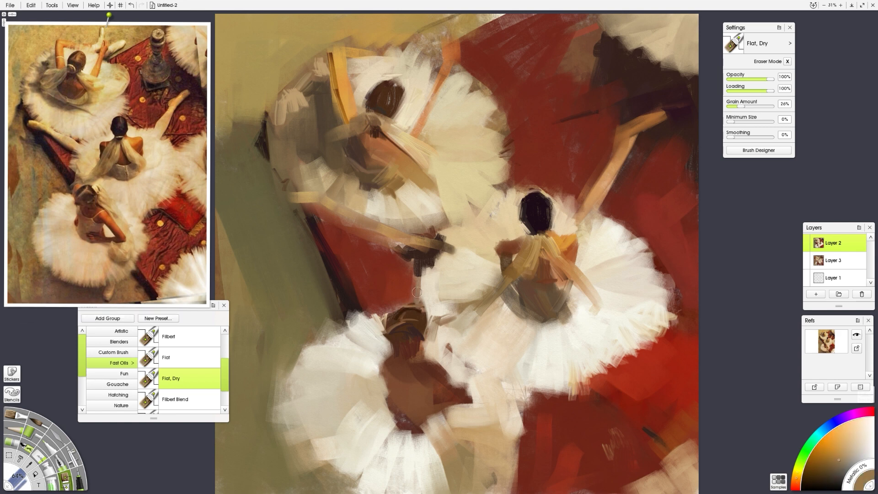
# Paint a pale strap and brown skin tones on the lower dancer's shoulder, using colours sampled from reference and canvas
pyautogui.keyDown('alt'); pyautogui.click(112, 241); pyautogui.keyUp('alt')
pyautogui.keyDown('alt'); pyautogui.click(378, 336); pyautogui.keyUp('alt')
pyautogui.keyDown('alt'); pyautogui.click(395, 334); pyautogui.keyUp('alt')
pyautogui.moveTo(380, 337)
pyautogui.mouseDown()
pyautogui.moveTo(388, 333)
pyautogui.moveTo(394, 344)
pyautogui.moveTo(398, 375)
pyautogui.mouseUp()
pyautogui.keyDown('alt'); pyautogui.click(79, 209); pyautogui.keyUp('alt')
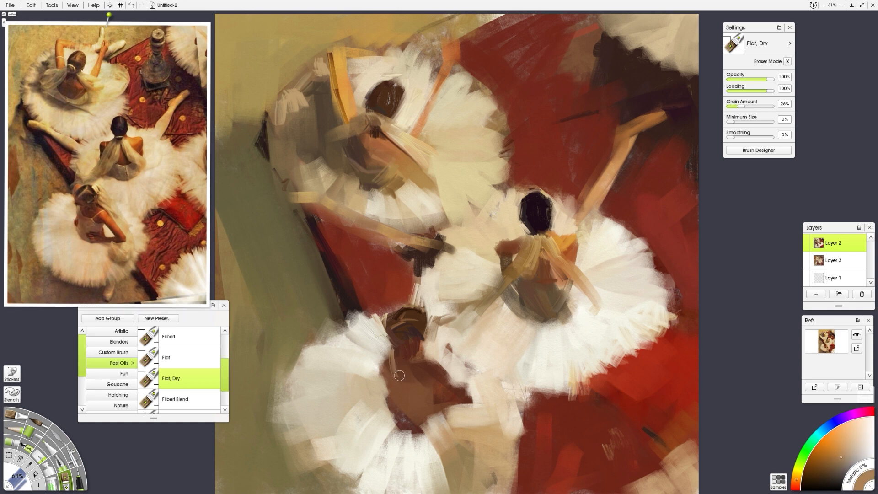
pyautogui.keyDown('alt'); pyautogui.click(84, 241); pyautogui.keyUp('alt')
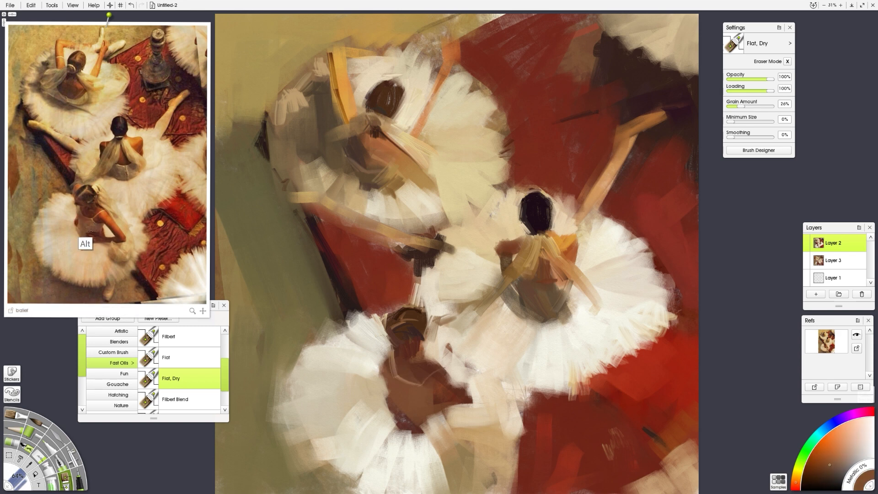
pyautogui.keyDown('alt'); pyautogui.click(386, 352); pyautogui.keyUp('alt')
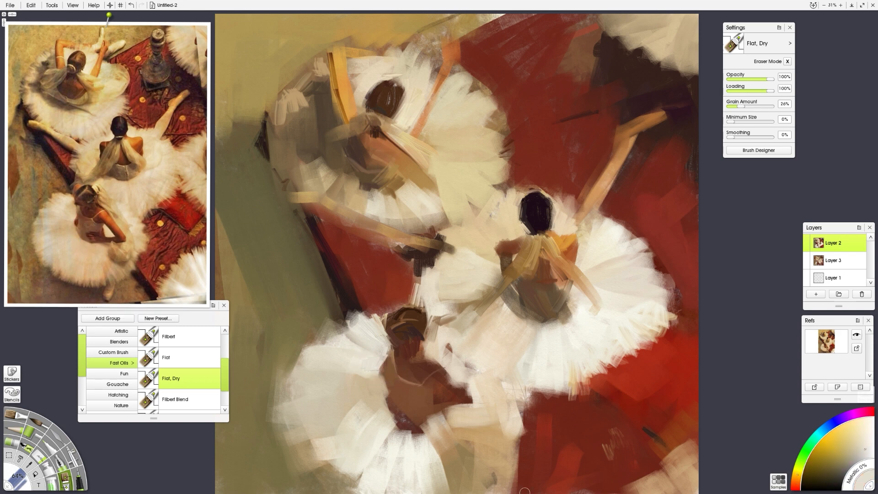
# Deepen the lower dancer's neck and back with dark browns and add small highlights to her hair
pyautogui.keyDown('alt'); pyautogui.click(104, 219); pyautogui.keyUp('alt')
pyautogui.moveTo(423, 347)
pyautogui.mouseDown()
pyautogui.moveTo(442, 370)
pyautogui.moveTo(420, 359)
pyautogui.moveTo(428, 344)
pyautogui.mouseUp()
pyautogui.keyDown('alt'); pyautogui.click(104, 221); pyautogui.keyUp('alt')
pyautogui.keyDown('alt'); pyautogui.click(98, 218); pyautogui.keyUp('alt')
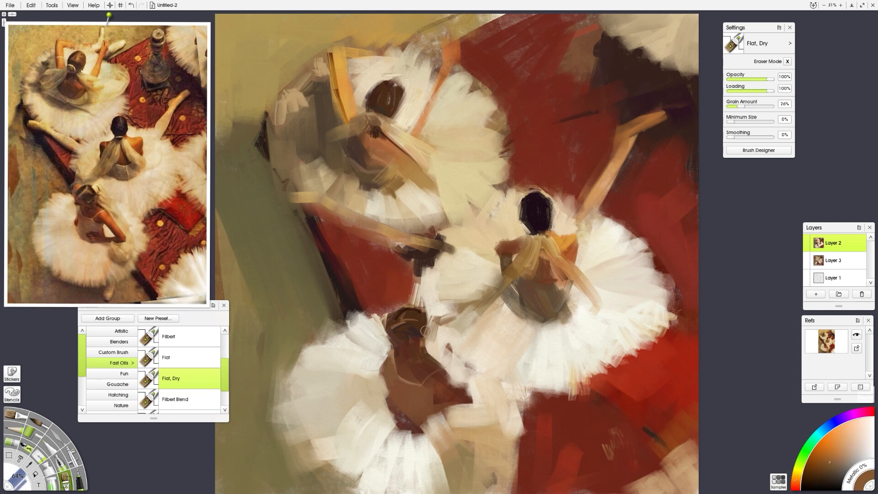
pyautogui.keyDown('alt'); pyautogui.click(93, 203); pyautogui.keyUp('alt')
pyautogui.moveTo(419, 311); pyautogui.dragTo(422, 313)
pyautogui.keyDown('alt'); pyautogui.click(73, 245); pyautogui.keyUp('alt')
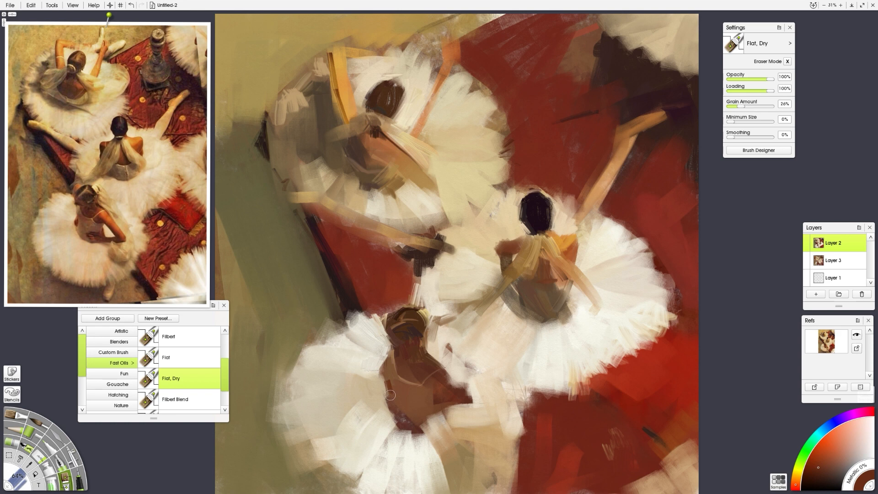
pyautogui.keyDown('alt'); pyautogui.click(73, 239); pyautogui.keyUp('alt')
# Fill the gap inside the lower dancer's bent arm with cream and paint an orange highlight along the arm
pyautogui.keyDown('alt'); pyautogui.click(107, 242); pyautogui.keyUp('alt')
pyautogui.moveTo(438, 389); pyautogui.dragTo(436, 407)
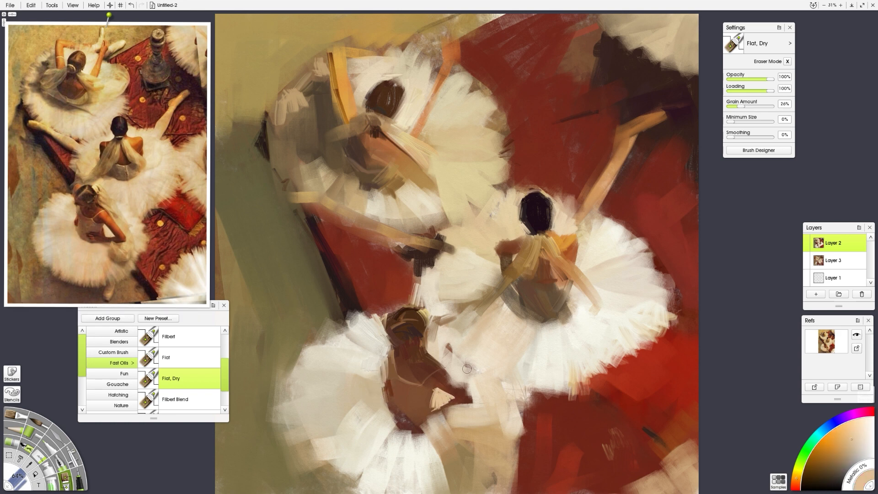
pyautogui.keyDown('alt'); pyautogui.click(121, 241); pyautogui.keyUp('alt')
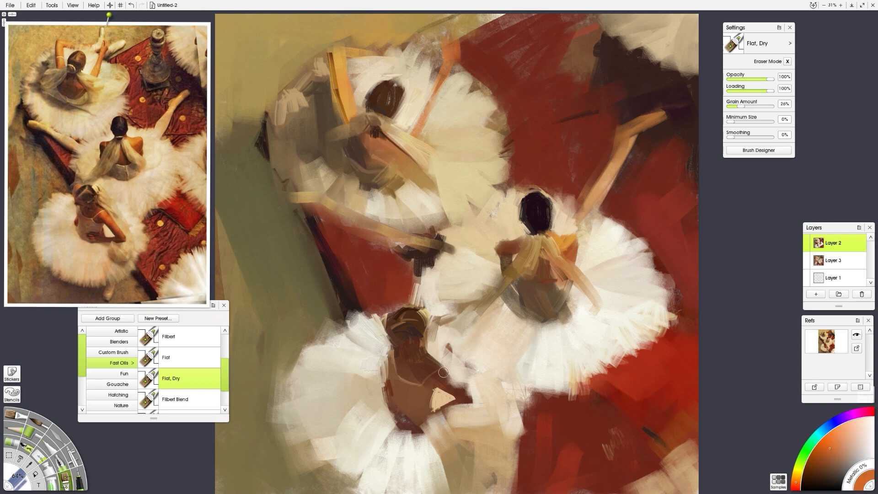
pyautogui.keyDown('alt'); pyautogui.click(118, 257); pyautogui.keyUp('alt')
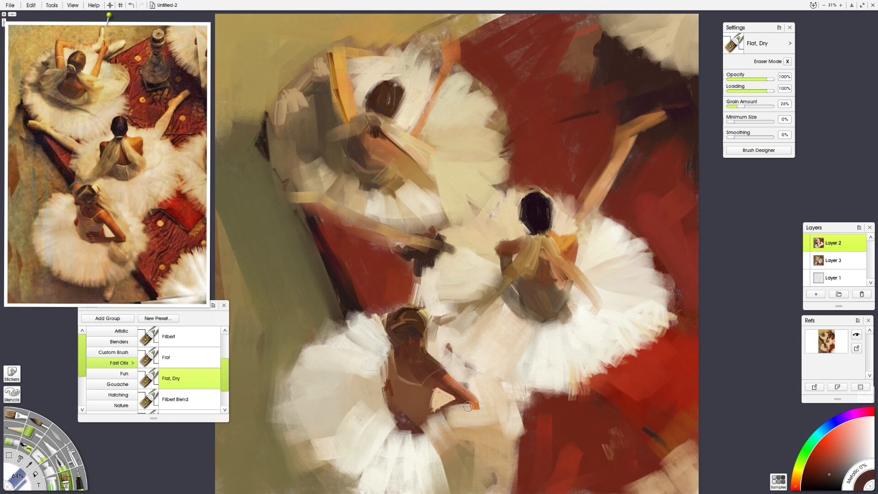
# Paint a dark shadow line along the lower dancer's waist where it meets the tutu
pyautogui.keyDown('alt'); pyautogui.click(93, 254); pyautogui.keyUp('alt')
pyautogui.moveTo(438, 419)
pyautogui.mouseDown()
pyautogui.moveTo(394, 420)
pyautogui.moveTo(404, 424)
pyautogui.mouseUp()
pyautogui.keyDown('alt'); pyautogui.click(433, 411); pyautogui.keyUp('alt')
pyautogui.keyDown('alt'); pyautogui.click(81, 235); pyautogui.keyUp('alt')
# Add brown strokes around the lower dancer's foot and dark red accents between the lower and middle tutus
pyautogui.keyDown('alt'); pyautogui.click(143, 282); pyautogui.keyUp('alt')
pyautogui.keyDown('alt'); pyautogui.click(111, 297); pyautogui.keyUp('alt')
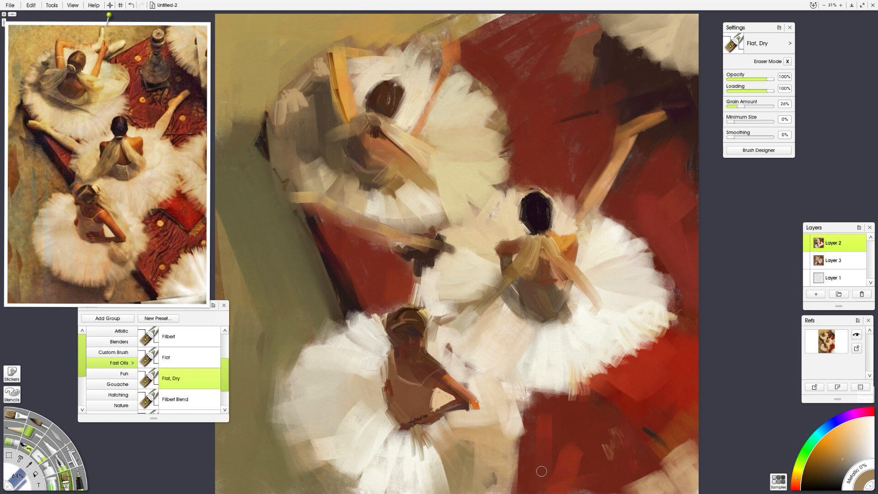
pyautogui.keyDown('alt'); pyautogui.click(126, 275); pyautogui.keyUp('alt')
pyautogui.keyDown('alt'); pyautogui.click(150, 274); pyautogui.keyUp('alt')
pyautogui.keyDown('alt'); pyautogui.click(145, 235); pyautogui.keyUp('alt')
pyautogui.moveTo(516, 394); pyautogui.dragTo(536, 401)
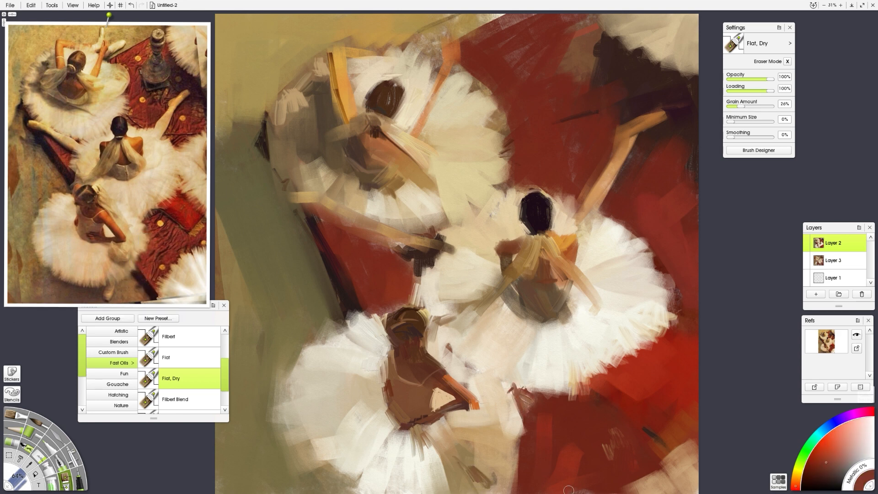
# Paint a dark shadow beneath the middle dancer's outstretched leg over the carpet and beige fringe strokes along her tutu's lower edge
pyautogui.keyDown('alt'); pyautogui.click(54, 158); pyautogui.keyUp('alt')
pyautogui.moveTo(324, 212); pyautogui.dragTo(410, 261)
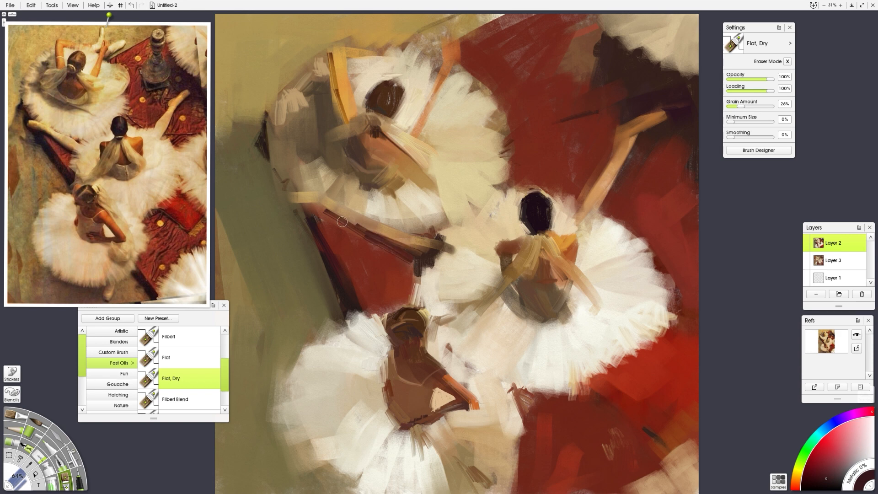
pyautogui.keyDown('alt'); pyautogui.click(147, 226); pyautogui.keyUp('alt')
pyautogui.moveTo(563, 390)
pyautogui.mouseDown()
pyautogui.moveTo(567, 408)
pyautogui.moveTo(603, 409)
pyautogui.mouseUp()
pyautogui.moveTo(554, 394); pyautogui.dragTo(554, 414)
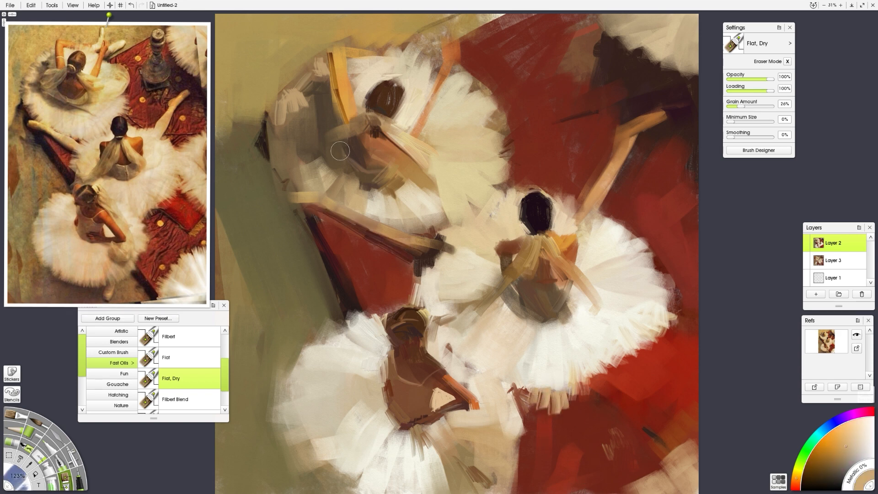
# Enlarge the brush to 123% and paint skin tones along the middle dancer's raised leg
pyautogui.keyDown('alt'); pyautogui.click(174, 114); pyautogui.keyUp('alt')
pyautogui.moveTo(645, 109); pyautogui.dragTo(633, 117)
pyautogui.keyDown('alt'); pyautogui.click(629, 121); pyautogui.keyUp('alt')
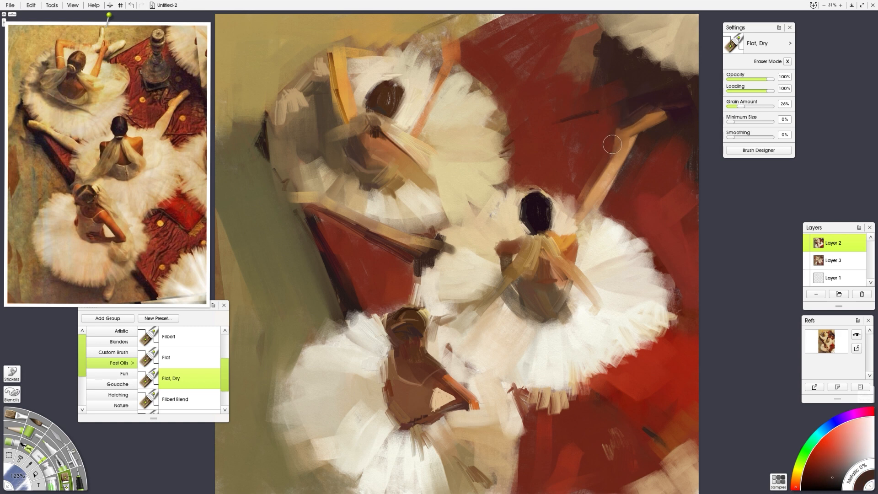
pyautogui.keyDown('alt'); pyautogui.click(168, 118); pyautogui.keyUp('alt')
pyautogui.moveTo(614, 157); pyautogui.dragTo(584, 200)
# Trim the raised foot with the dark background colour and add golden highlights along the leg
pyautogui.keyDown('alt'); pyautogui.click(185, 118); pyautogui.keyUp('alt')
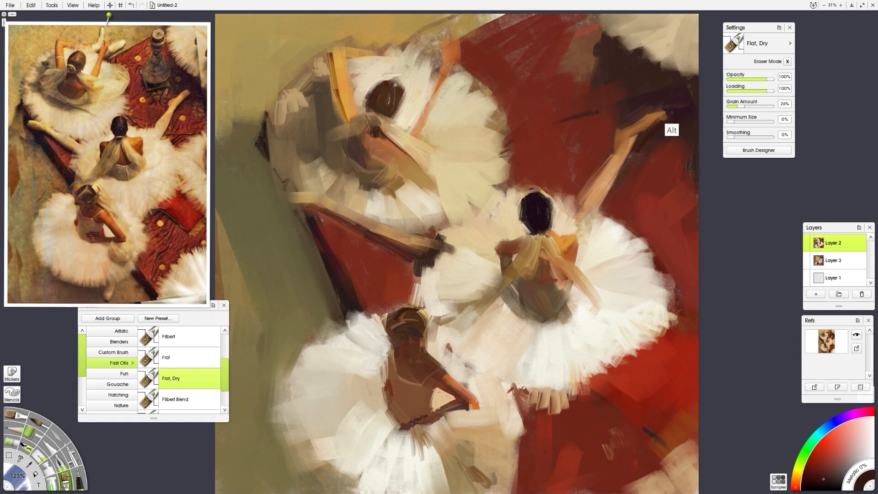
pyautogui.keyDown('alt'); pyautogui.click(672, 113); pyautogui.keyUp('alt')
pyautogui.moveTo(671, 109); pyautogui.dragTo(665, 113)
pyautogui.keyDown('alt'); pyautogui.click(647, 122); pyautogui.keyUp('alt')
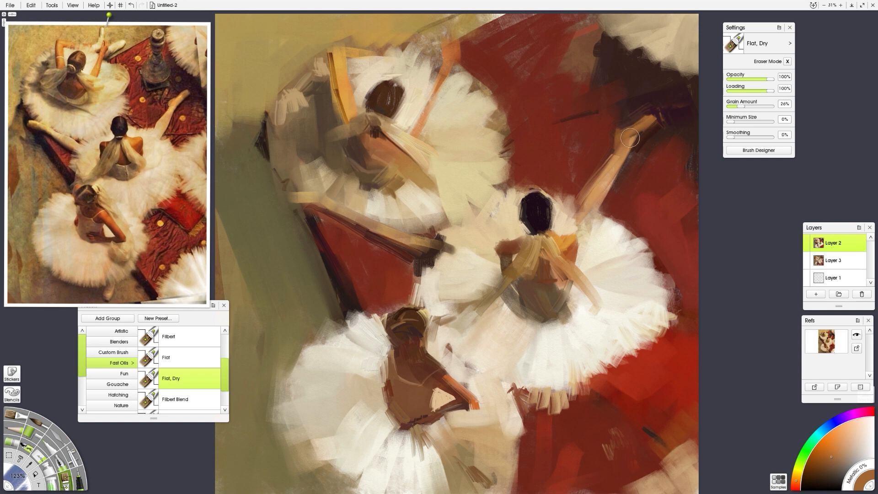
pyautogui.keyDown('alt'); pyautogui.click(165, 132); pyautogui.keyUp('alt')
pyautogui.moveTo(635, 129); pyautogui.dragTo(609, 160)
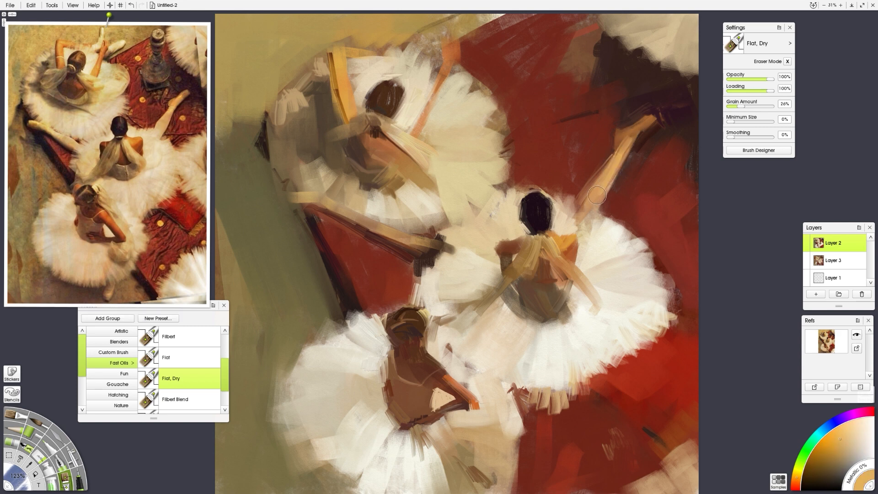
# Paint light skin strokes on the middle dancer's raised thigh and pale cream strokes over her outstretched thigh, and save the painting as ballet
pyautogui.keyDown('alt'); pyautogui.click(158, 145); pyautogui.keyUp('alt')
pyautogui.moveTo(577, 215); pyautogui.dragTo(594, 188)
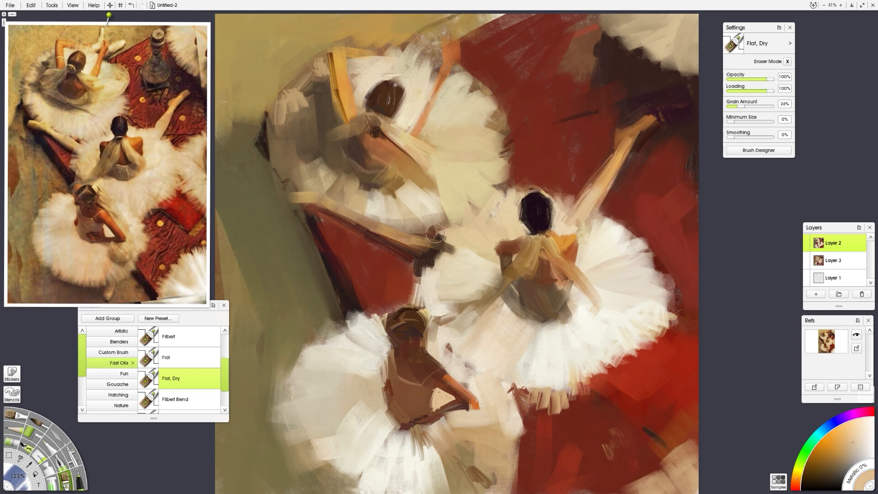
pyautogui.keyDown('alt'); pyautogui.click(457, 253); pyautogui.keyUp('alt')
pyautogui.moveTo(467, 258); pyautogui.dragTo(401, 242)
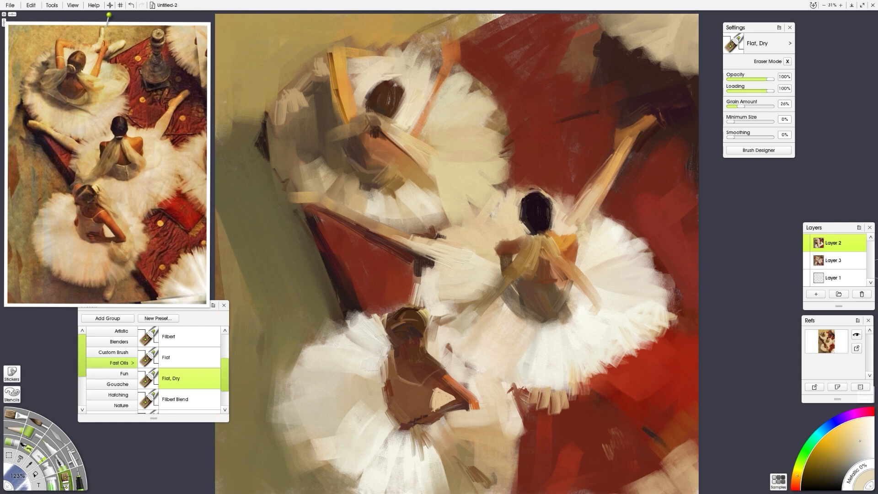
pyautogui.click(10, 6)
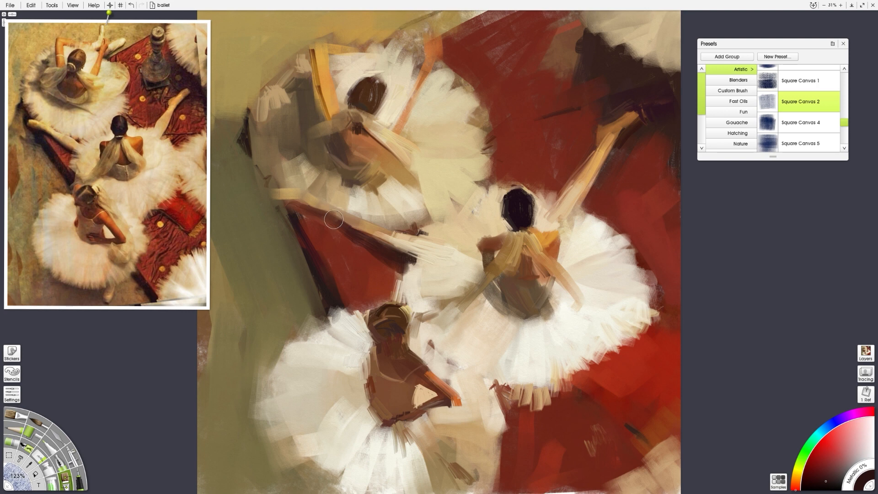
# Paint dark textured strokes over the middle dancer's outstretched foot and along the left edge of the upper tutu
pyautogui.moveTo(314, 211)
pyautogui.mouseDown()
pyautogui.moveTo(334, 218)
pyautogui.moveTo(309, 183)
pyautogui.moveTo(290, 212)
pyautogui.mouseUp()
pyautogui.keyDown('alt'); pyautogui.click(312, 184); pyautogui.keyUp('alt')
pyautogui.keyDown('alt'); pyautogui.click(298, 226); pyautogui.keyUp('alt')
pyautogui.moveTo(251, 156); pyautogui.dragTo(280, 194)
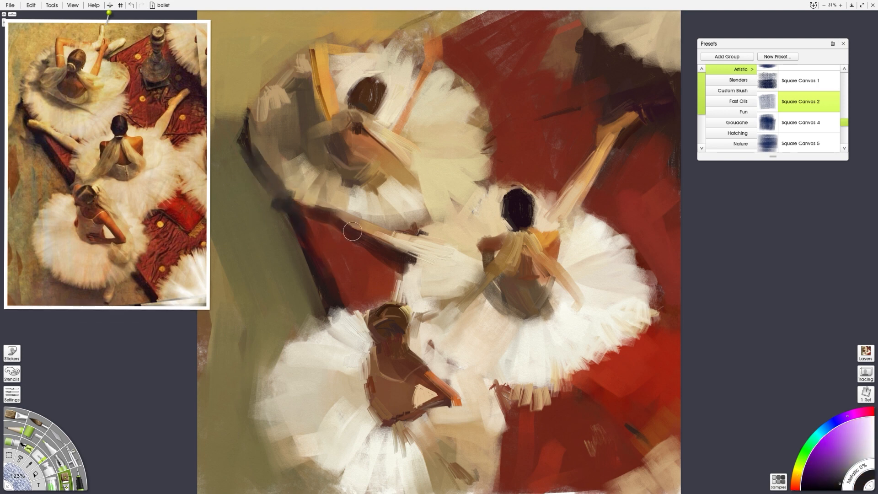
# Widen the dark shadow along the carpet's left edge with strokes sampled from the canvas and reference photo
pyautogui.keyDown('alt'); pyautogui.click(307, 221); pyautogui.keyUp('alt')
pyautogui.moveTo(313, 220); pyautogui.dragTo(359, 315)
pyautogui.moveTo(306, 215); pyautogui.dragTo(365, 317)
pyautogui.click(44, 164)
pyautogui.moveTo(294, 220)
pyautogui.mouseDown()
pyautogui.moveTo(340, 314)
pyautogui.moveTo(260, 197)
pyautogui.moveTo(339, 303)
pyautogui.mouseUp()
pyautogui.click(32, 157)
# Using Square Canvas 2 at about 220%, soften the lower edge of the middle tutu with carpet red and white strokes
pyautogui.click(157, 224)
pyautogui.moveTo(567, 383); pyautogui.dragTo(614, 359)
pyautogui.keyDown('alt'); pyautogui.click(568, 353); pyautogui.keyUp('alt')
pyautogui.moveTo(575, 354)
pyautogui.mouseDown()
pyautogui.moveTo(601, 377)
pyautogui.moveTo(575, 390)
pyautogui.mouseUp()
pyautogui.moveTo(594, 333); pyautogui.dragTo(628, 360)
pyautogui.moveTo(660, 337); pyautogui.dragTo(675, 336)
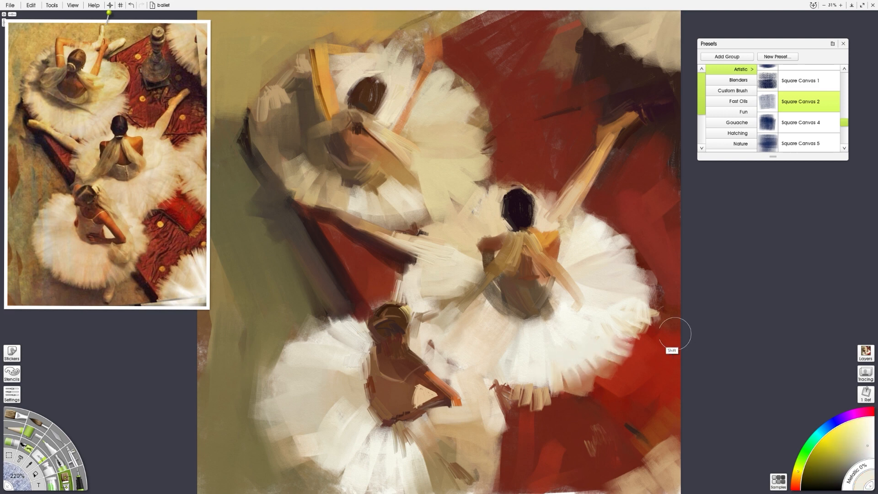
pyautogui.moveTo(617, 334); pyautogui.dragTo(640, 354)
pyautogui.moveTo(578, 359); pyautogui.dragTo(597, 381)
pyautogui.moveTo(515, 355)
pyautogui.mouseDown()
pyautogui.moveTo(498, 408)
pyautogui.moveTo(505, 441)
pyautogui.mouseUp()
# Add textured strokes around the lower dancer's shoulder and arm in colours sampled from the reference photo
pyautogui.click(142, 235)
pyautogui.click(95, 221)
pyautogui.moveTo(446, 355); pyautogui.dragTo(411, 353)
pyautogui.click(93, 190)
# With the Bristle Oil brush from Fast Oils, paint fine strokes on the middle dancer's back and highlights in her dark hair
pyautogui.click(739, 101)
pyautogui.click(800, 117)
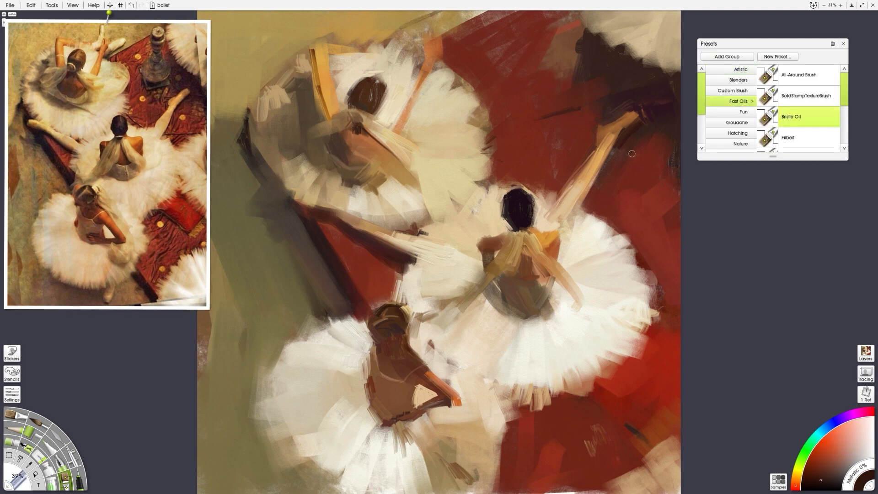
pyautogui.click(128, 145)
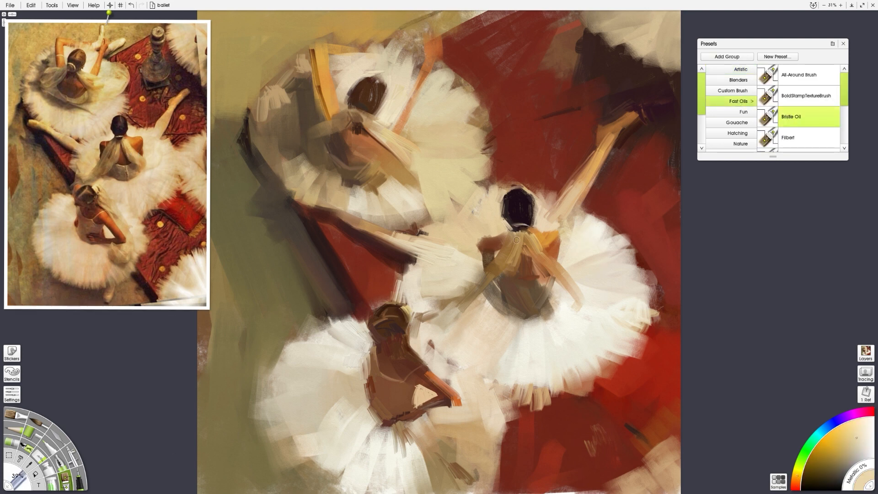
pyautogui.click(129, 162)
pyautogui.moveTo(527, 229); pyautogui.dragTo(544, 256)
pyautogui.click(120, 134)
pyautogui.moveTo(520, 190)
pyautogui.mouseDown()
pyautogui.moveTo(517, 209)
pyautogui.moveTo(526, 191)
pyautogui.moveTo(499, 173)
pyautogui.mouseUp()
pyautogui.click(154, 132)
pyautogui.keyDown('alt'); pyautogui.click(521, 201); pyautogui.keyUp('alt')
pyautogui.click(132, 125)
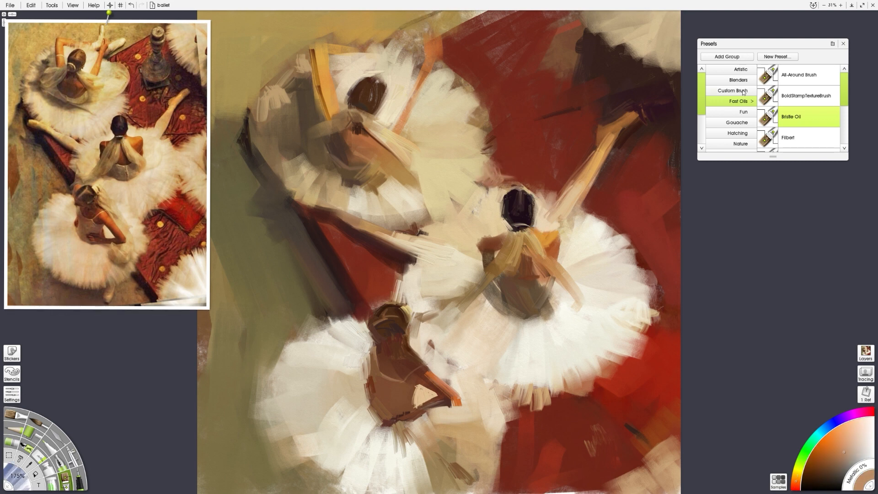
# Switch to the Flat, Dry brush and roughen the right side of the upper tutu with cream strokes reaching over the carpet
pyautogui.scroll(-2, 844, 103)
pyautogui.click(796, 111)
pyautogui.keyDown('alt'); pyautogui.click(489, 170); pyautogui.keyUp('alt')
pyautogui.moveTo(495, 141)
pyautogui.mouseDown()
pyautogui.moveTo(483, 125)
pyautogui.moveTo(462, 130)
pyautogui.mouseUp()
pyautogui.keyDown('alt'); pyautogui.click(470, 156); pyautogui.keyUp('alt')
pyautogui.click(89, 85)
pyautogui.moveTo(426, 100); pyautogui.dragTo(416, 121)
pyautogui.click(796, 131)
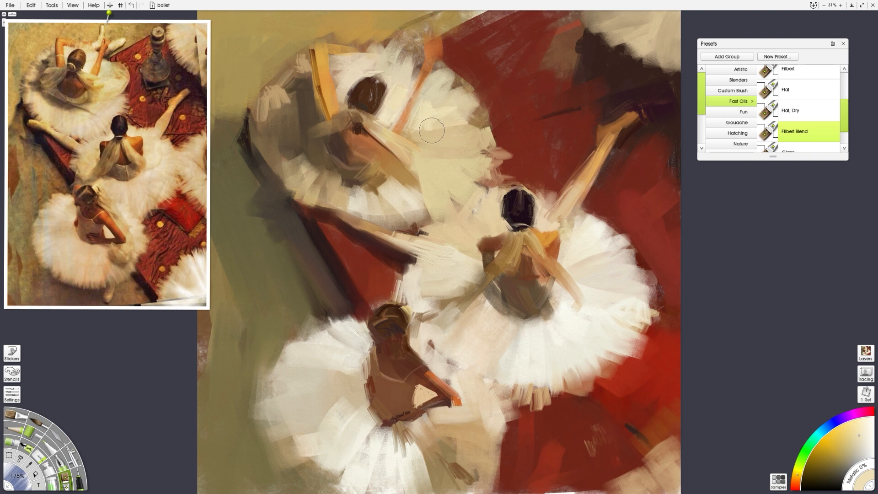
# Paint dark and beige folds in the upper tutu below the dancer's waist with Flat, Dry, and undo the last stroke
pyautogui.click(796, 110)
pyautogui.keyDown('alt'); pyautogui.click(347, 170); pyautogui.keyUp('alt')
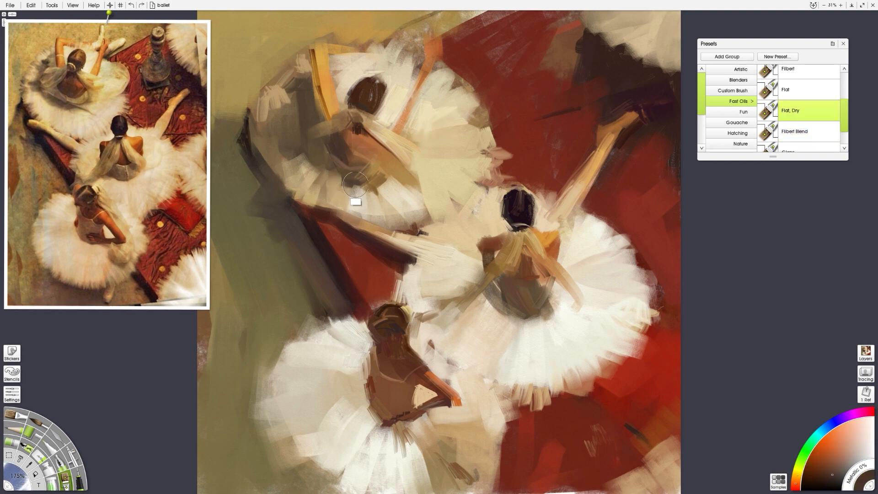
pyautogui.keyDown('alt'); pyautogui.click(384, 175); pyautogui.keyUp('alt')
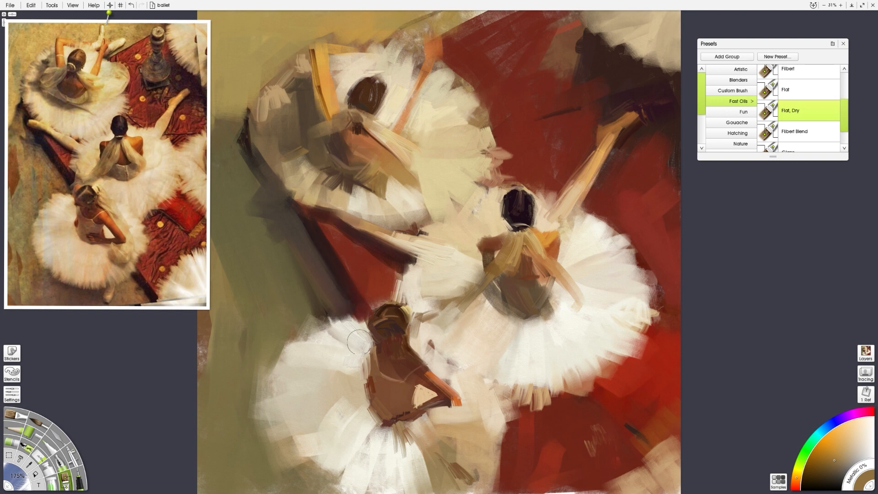
pyautogui.keyDown('alt'); pyautogui.click(334, 325); pyautogui.keyUp('alt')
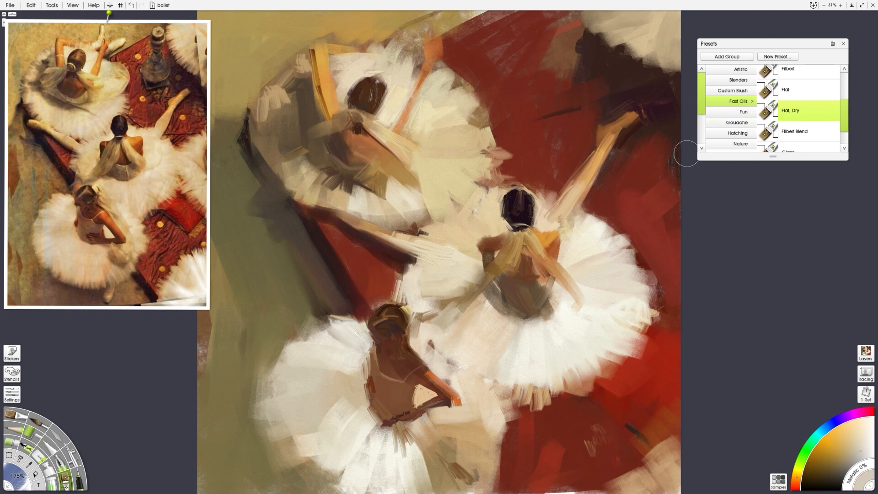
pyautogui.hotkey('ctrl', 'z')
# Run a dark stroke along the middle dancer's raised leg and add red-brown strokes on the carpet beside it
pyautogui.keyDown('alt'); pyautogui.click(630, 134); pyautogui.keyUp('alt')
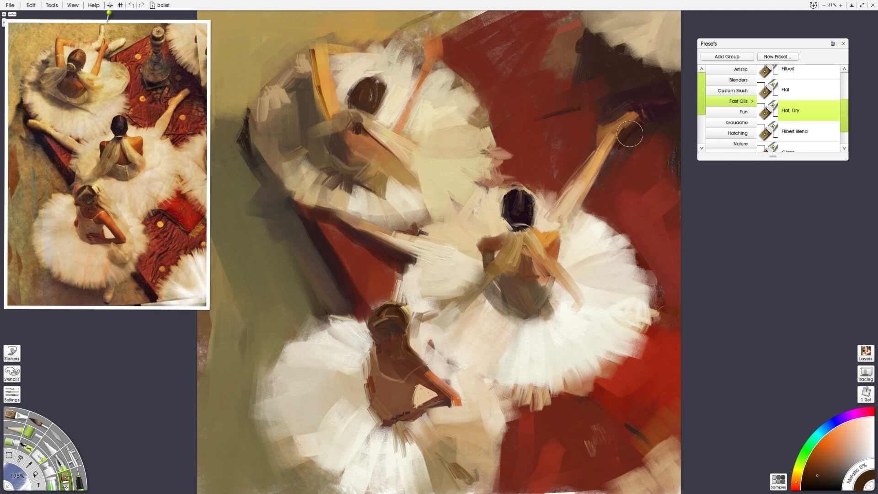
pyautogui.moveTo(630, 133); pyautogui.dragTo(580, 206)
pyautogui.click(135, 115)
pyautogui.click(132, 118)
pyautogui.moveTo(548, 144); pyautogui.dragTo(521, 158)
pyautogui.click(136, 97)
pyautogui.moveTo(519, 111); pyautogui.dragTo(558, 106)
# Paint orange-red strokes on the upper carpet beside the upper dancer's tutu
pyautogui.keyDown('alt'); pyautogui.click(140, 55); pyautogui.keyUp('alt')
pyautogui.moveTo(490, 33)
pyautogui.mouseDown()
pyautogui.moveTo(517, 38)
pyautogui.moveTo(540, 27)
pyautogui.moveTo(506, 85)
pyautogui.mouseUp()
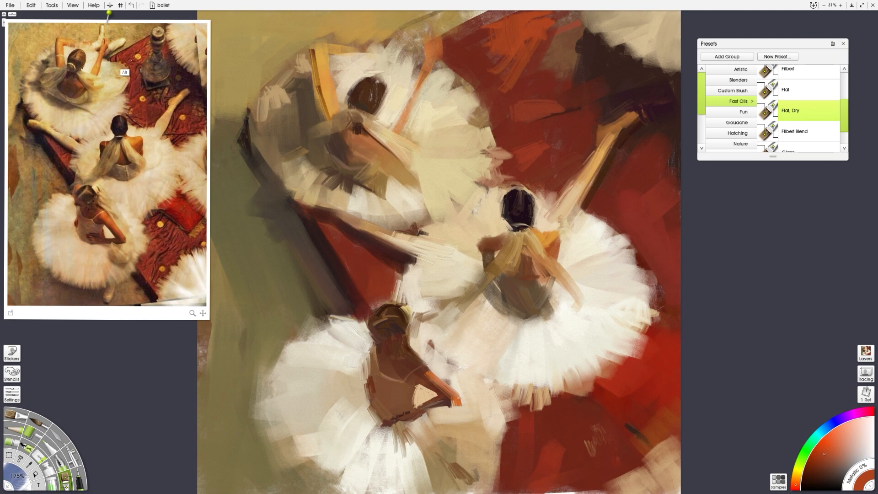
pyautogui.keyDown('alt'); pyautogui.click(130, 60); pyautogui.keyUp('alt')
pyautogui.moveTo(517, 23)
pyautogui.mouseDown()
pyautogui.moveTo(495, 31)
pyautogui.moveTo(469, 66)
pyautogui.mouseUp()
# Switch to the Old Brush preset and lay warm red strokes across the upper carpet using sampled colours
pyautogui.click(791, 131)
pyautogui.keyDown('alt'); pyautogui.click(135, 84); pyautogui.keyUp('alt')
pyautogui.scroll(-2, 794, 125)
pyautogui.click(794, 141)
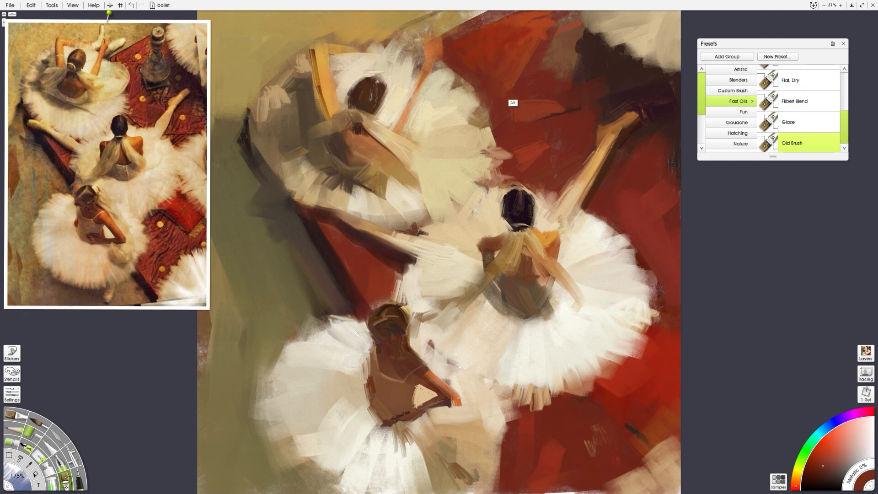
pyautogui.keyDown('alt'); pyautogui.click(147, 82); pyautogui.keyUp('alt')
pyautogui.keyDown('alt'); pyautogui.click(139, 103); pyautogui.keyUp('alt')
pyautogui.moveTo(575, 96)
pyautogui.mouseDown()
pyautogui.moveTo(581, 62)
pyautogui.moveTo(571, 22)
pyautogui.mouseUp()
pyautogui.keyDown('alt'); pyautogui.click(536, 60); pyautogui.keyUp('alt')
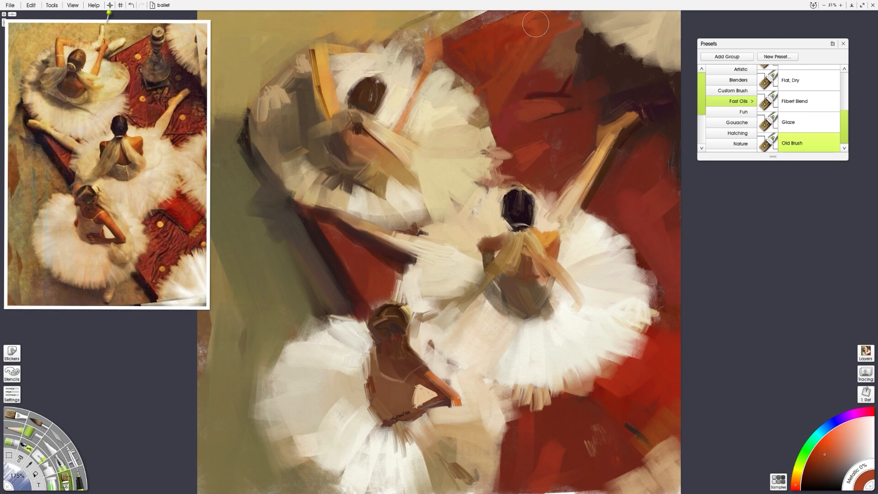
pyautogui.moveTo(514, 101)
pyautogui.mouseDown()
pyautogui.moveTo(530, 113)
pyautogui.moveTo(559, 97)
pyautogui.mouseUp()
# Switch to the Flat brush, enlarge it to 260%, and paint dark brown strokes around the shadow at the carpet's upper right
pyautogui.keyDown('alt'); pyautogui.click(154, 132); pyautogui.keyUp('alt')
pyautogui.moveTo(845, 127); pyautogui.dragTo(845, 110)
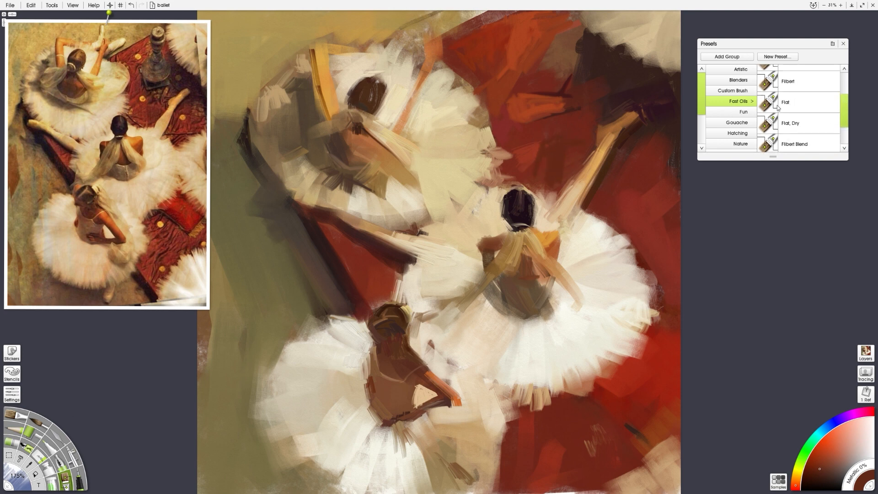
pyautogui.click(809, 102)
pyautogui.keyDown('alt'); pyautogui.click(157, 86); pyautogui.keyUp('alt')
pyautogui.moveTo(584, 99)
pyautogui.mouseDown()
pyautogui.moveTo(602, 87)
pyautogui.moveTo(594, 57)
pyautogui.mouseUp()
pyautogui.press(']')
pyautogui.keyDown('alt'); pyautogui.click(173, 78); pyautogui.keyUp('alt')
pyautogui.keyDown('alt'); pyautogui.click(167, 86); pyautogui.keyUp('alt')
pyautogui.moveTo(649, 120); pyautogui.dragTo(634, 128)
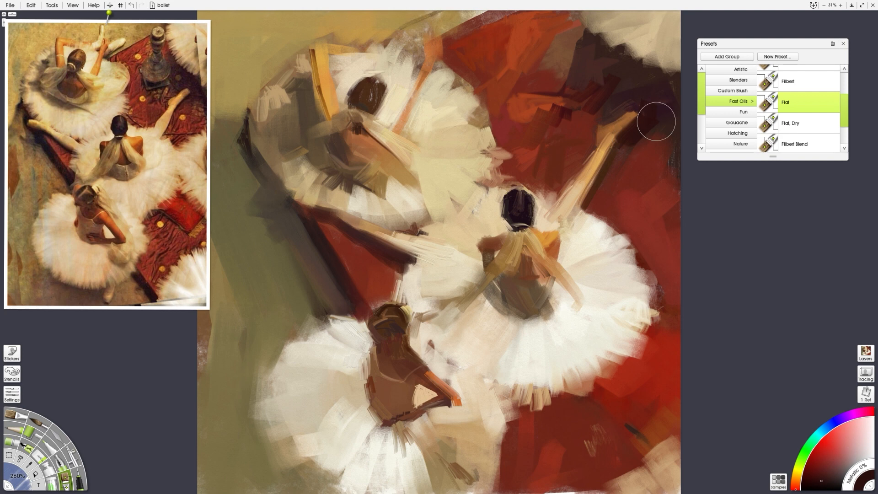
# Paint dark red strokes on the carpet's right edge just above the middle tutu
pyautogui.keyDown('alt'); pyautogui.click(192, 138); pyautogui.keyUp('alt')
pyautogui.moveTo(633, 218); pyautogui.dragTo(641, 220)
pyautogui.keyDown('alt'); pyautogui.click(199, 137); pyautogui.keyUp('alt')
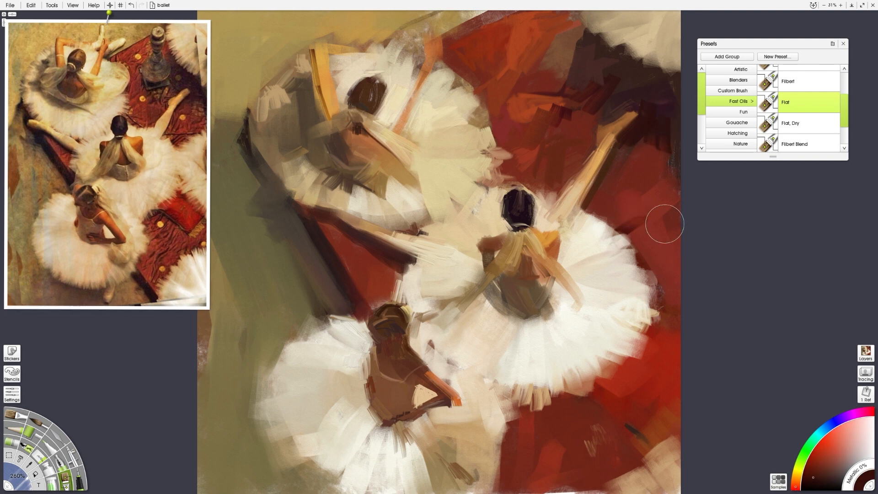
pyautogui.keyDown('alt'); pyautogui.click(641, 232); pyautogui.keyUp('alt')
pyautogui.moveTo(665, 225); pyautogui.dragTo(678, 222)
# Block in muted dark red strokes on the carpet on both sides of the middle dancer's raised leg
pyautogui.keyDown('alt'); pyautogui.click(197, 133); pyautogui.keyUp('alt')
pyautogui.moveTo(645, 162); pyautogui.dragTo(667, 146)
pyautogui.keyDown('alt'); pyautogui.click(161, 110); pyautogui.keyUp('alt')
pyautogui.moveTo(560, 129); pyautogui.dragTo(600, 115)
pyautogui.keyDown('alt'); pyautogui.click(193, 150); pyautogui.keyUp('alt')
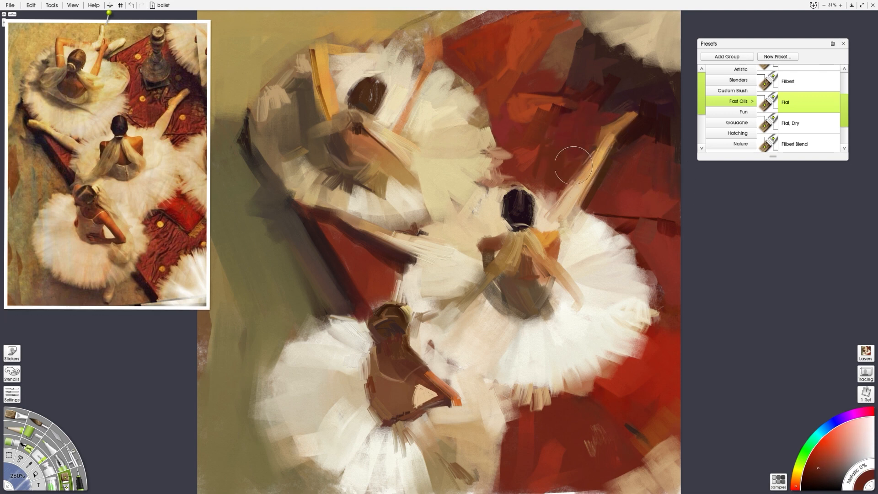
# Add sampled dark red strokes to the carpet triangle beneath the middle dancer's outstretched leg
pyautogui.keyDown('alt'); pyautogui.click(63, 150); pyautogui.keyUp('alt')
pyautogui.moveTo(369, 253)
pyautogui.mouseDown()
pyautogui.moveTo(388, 263)
pyautogui.moveTo(367, 233)
pyautogui.moveTo(372, 262)
pyautogui.mouseUp()
pyautogui.keyDown('alt'); pyautogui.click(382, 261); pyautogui.keyUp('alt')
pyautogui.keyDown('alt'); pyautogui.click(376, 252); pyautogui.keyUp('alt')
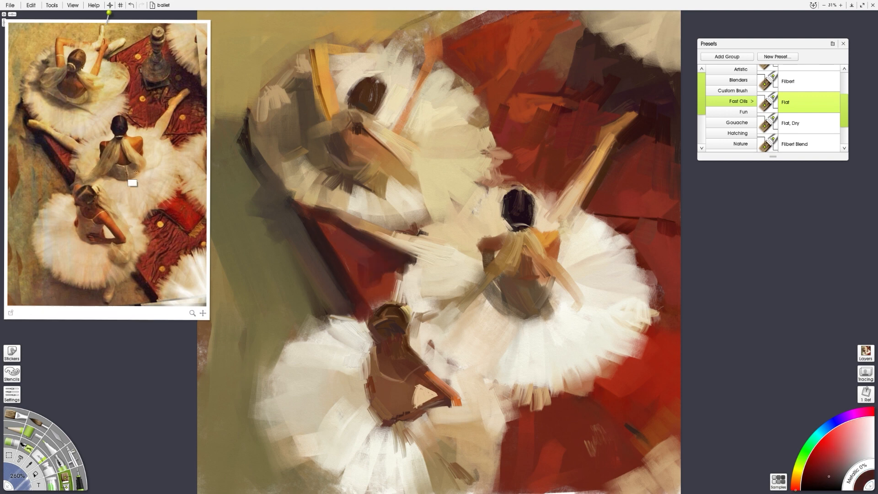
# Break up the lower-right carpet with broad dark brown and bright red strokes beneath the middle tutu
pyautogui.keyDown('alt'); pyautogui.click(132, 183); pyautogui.keyUp('alt')
pyautogui.moveTo(591, 403)
pyautogui.mouseDown()
pyautogui.moveTo(605, 426)
pyautogui.moveTo(652, 439)
pyautogui.mouseUp()
pyautogui.keyDown('alt'); pyautogui.click(190, 243); pyautogui.keyUp('alt')
pyautogui.keyDown('alt'); pyautogui.click(183, 215); pyautogui.keyUp('alt')
pyautogui.moveTo(667, 369); pyautogui.dragTo(672, 411)
pyautogui.moveTo(658, 389); pyautogui.dragTo(632, 394)
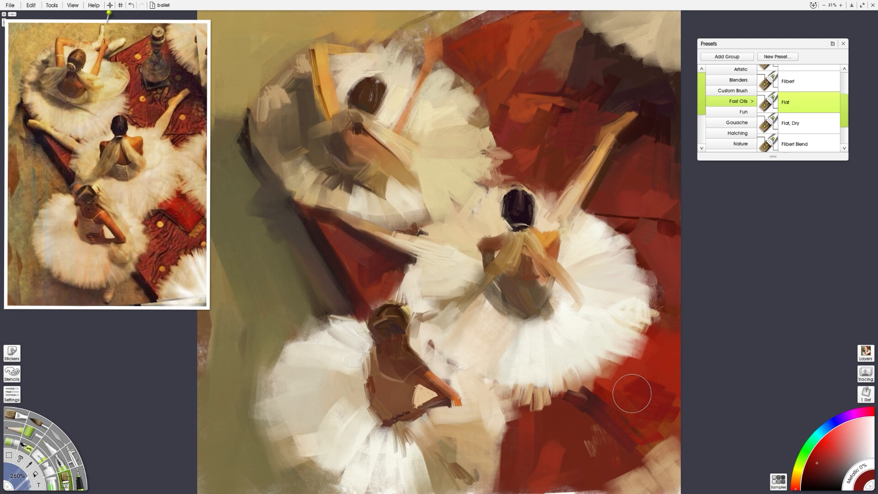
pyautogui.keyDown('alt'); pyautogui.click(187, 238); pyautogui.keyUp('alt')
pyautogui.keyDown('alt'); pyautogui.click(147, 288); pyautogui.keyUp('alt')
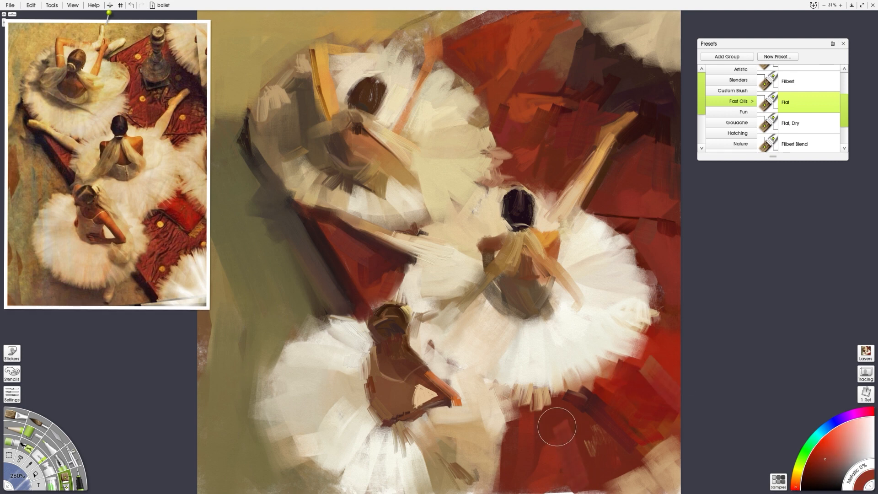
pyautogui.moveTo(557, 426); pyautogui.dragTo(539, 432)
# Paint dark strokes along the carpet's left corner and grey-brown patches around the middle dancer's outstretched foot
pyautogui.keyDown('alt'); pyautogui.click(43, 178); pyautogui.keyUp('alt')
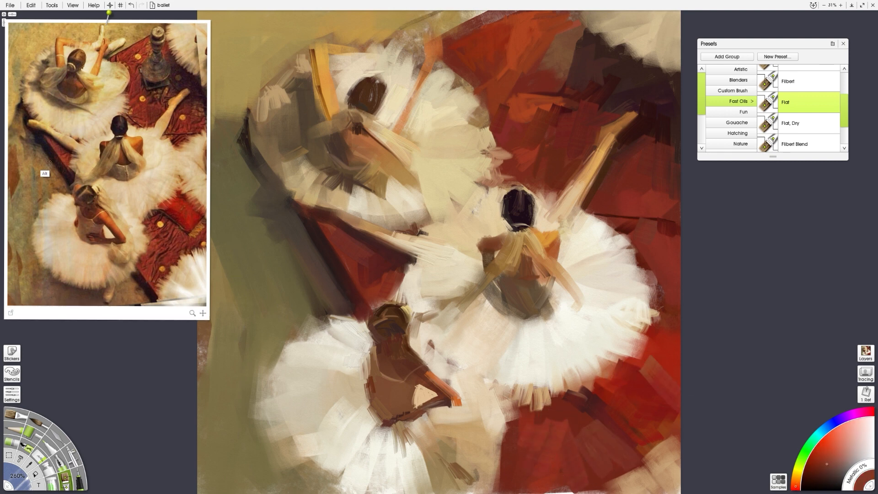
pyautogui.keyDown('alt'); pyautogui.click(58, 143); pyautogui.keyUp('alt')
pyautogui.moveTo(333, 214)
pyautogui.mouseDown()
pyautogui.moveTo(297, 202)
pyautogui.moveTo(305, 243)
pyautogui.mouseUp()
pyautogui.keyDown('alt'); pyautogui.click(32, 120); pyautogui.keyUp('alt')
pyautogui.moveTo(266, 172); pyautogui.dragTo(289, 190)
# Lay broad grey-brown strokes over the shaded left side of the upper tutu
pyautogui.keyDown('alt'); pyautogui.click(22, 121); pyautogui.keyUp('alt')
pyautogui.moveTo(260, 152)
pyautogui.mouseDown()
pyautogui.moveTo(303, 136)
pyautogui.moveTo(290, 114)
pyautogui.moveTo(340, 126)
pyautogui.mouseUp()
pyautogui.keyDown('alt'); pyautogui.click(47, 128); pyautogui.keyUp('alt')
pyautogui.keyDown('alt'); pyautogui.click(44, 86); pyautogui.keyUp('alt')
pyautogui.keyDown('alt'); pyautogui.click(68, 89); pyautogui.keyUp('alt')
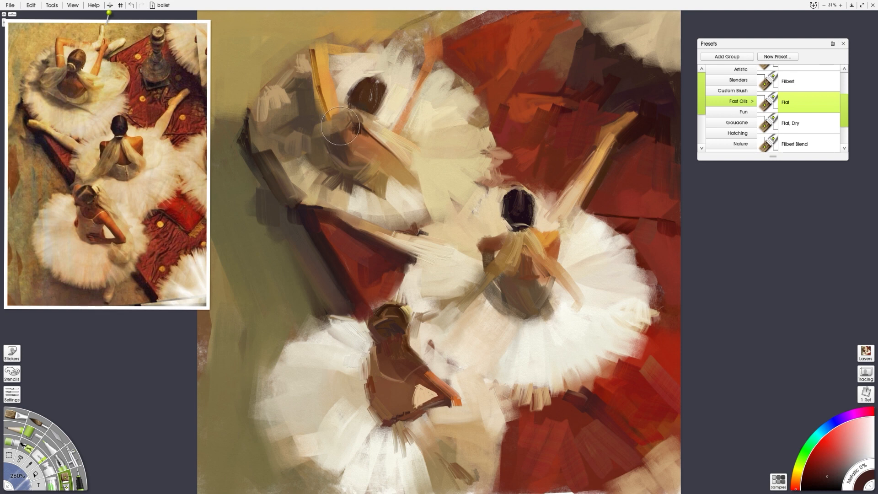
pyautogui.keyDown('alt'); pyautogui.click(85, 196); pyautogui.keyUp('alt')
pyautogui.moveTo(367, 217); pyautogui.dragTo(405, 202)
pyautogui.hotkey('ctrl', 'z')
# Reduce the brush to 164% and paint reddish and dark brown strokes on the lower dancer's back and waist
pyautogui.moveTo(413, 279); pyautogui.dragTo(359, 298)
pyautogui.keyDown('alt'); pyautogui.click(76, 240); pyautogui.keyUp('alt')
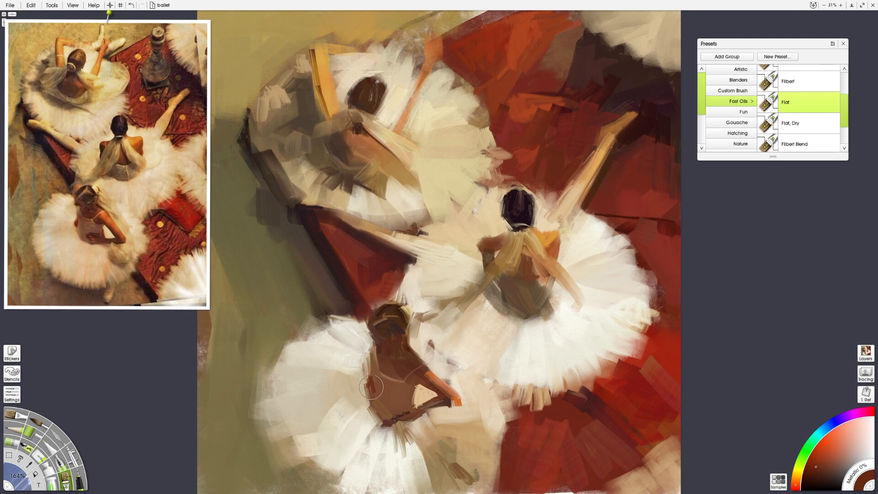
pyautogui.keyDown('alt'); pyautogui.click(95, 243); pyautogui.keyUp('alt')
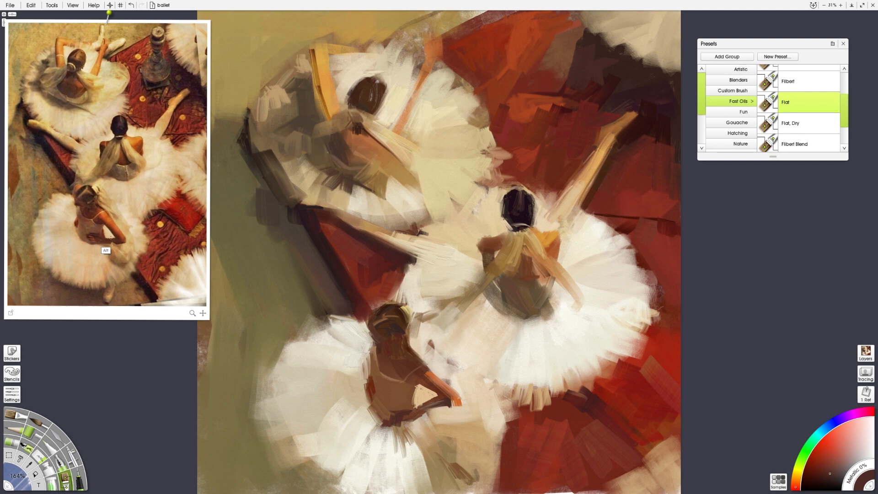
pyautogui.keyDown('alt'); pyautogui.click(138, 251); pyautogui.keyUp('alt')
pyautogui.keyDown('alt'); pyautogui.click(147, 270); pyautogui.keyUp('alt')
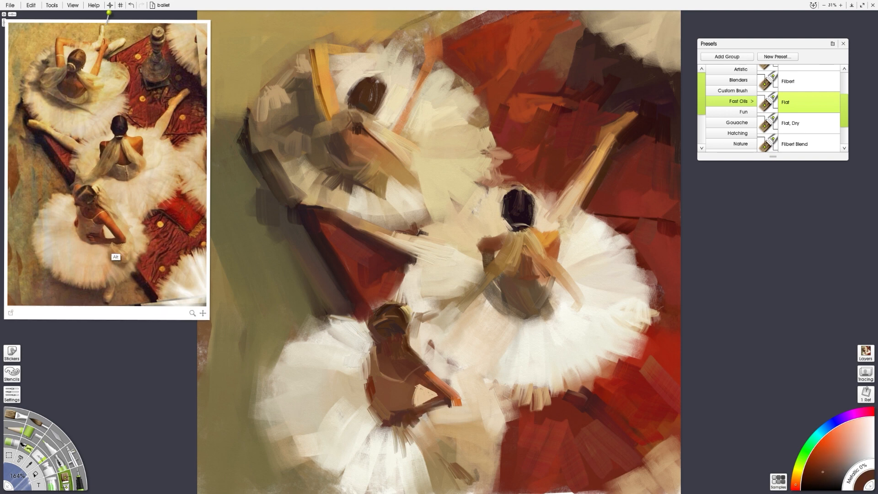
# Refine the lower dancer's bent arm and hand with sampled skin tones and cover the dark spots beside it with cream
pyautogui.keyDown('alt'); pyautogui.click(150, 266); pyautogui.keyUp('alt')
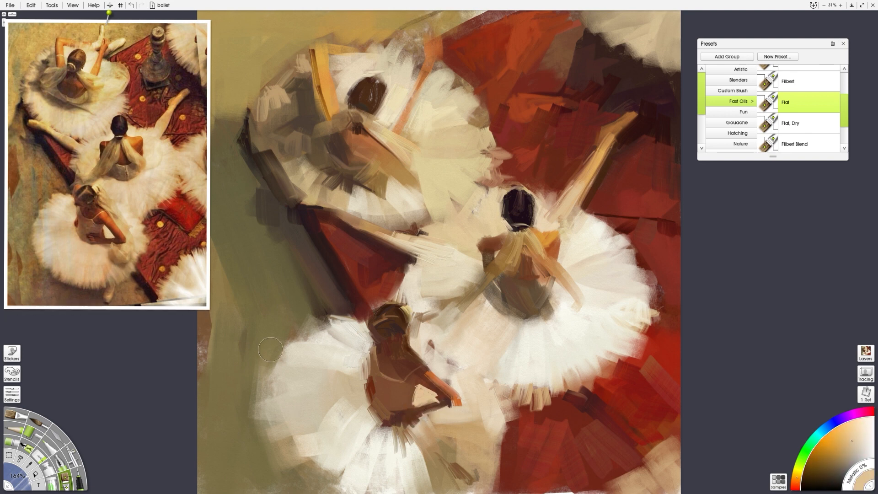
pyautogui.keyDown('alt'); pyautogui.click(117, 252); pyautogui.keyUp('alt')
pyautogui.keyDown('alt'); pyautogui.click(149, 251); pyautogui.keyUp('alt')
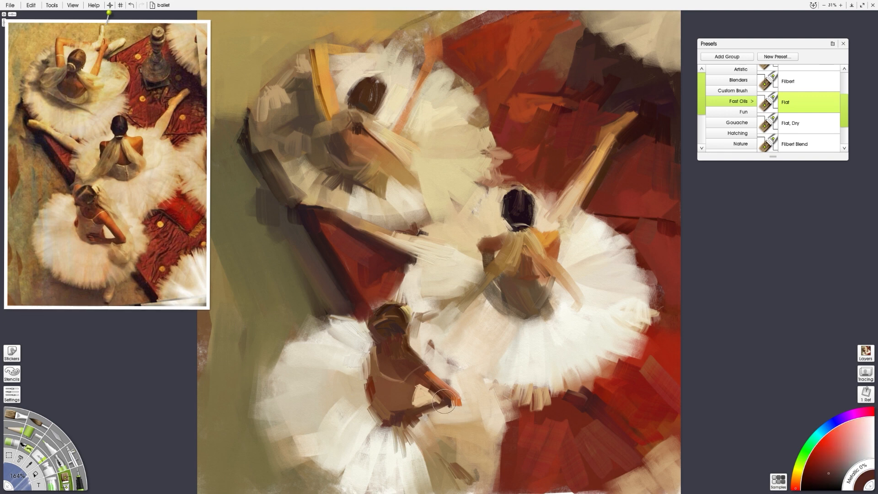
pyautogui.keyDown('alt'); pyautogui.click(134, 243); pyautogui.keyUp('alt')
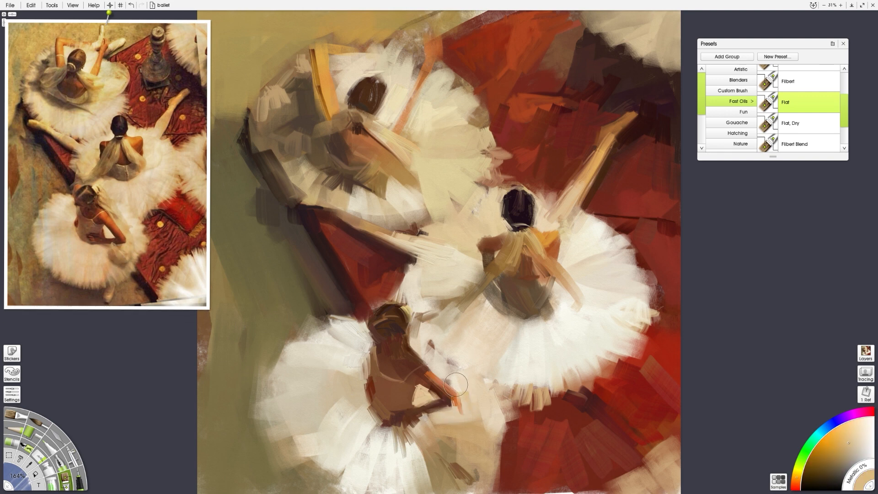
pyautogui.keyDown('alt'); pyautogui.click(110, 206); pyautogui.keyUp('alt')
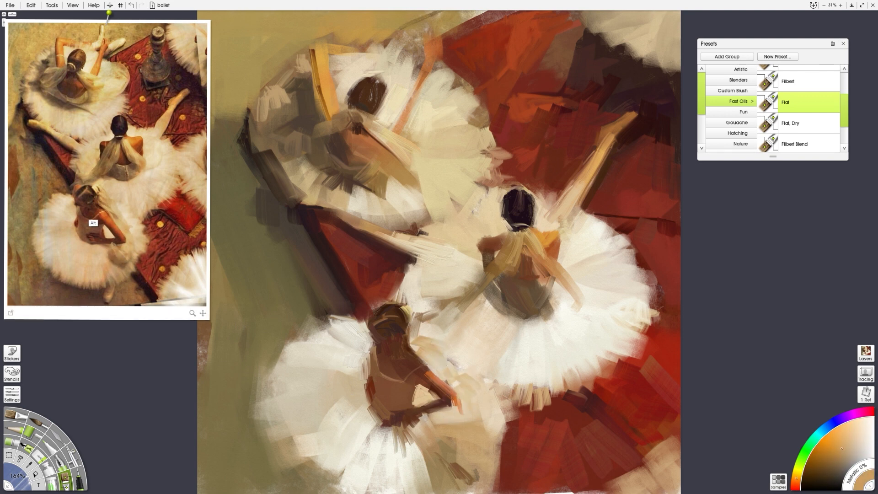
# Paint beige strokes beside the lower dancer's head and shoulder, and peach strokes in her tutu around the waist
pyautogui.keyDown('alt'); pyautogui.click(94, 223); pyautogui.keyUp('alt')
pyautogui.keyDown('alt'); pyautogui.click(104, 200); pyautogui.keyUp('alt')
pyautogui.keyDown('alt'); pyautogui.click(92, 202); pyautogui.keyUp('alt')
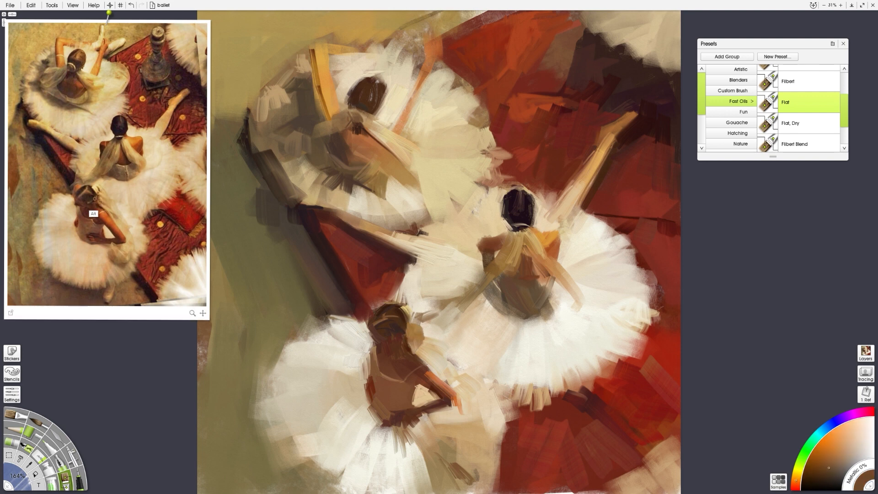
pyautogui.keyDown('alt'); pyautogui.click(108, 196); pyautogui.keyUp('alt')
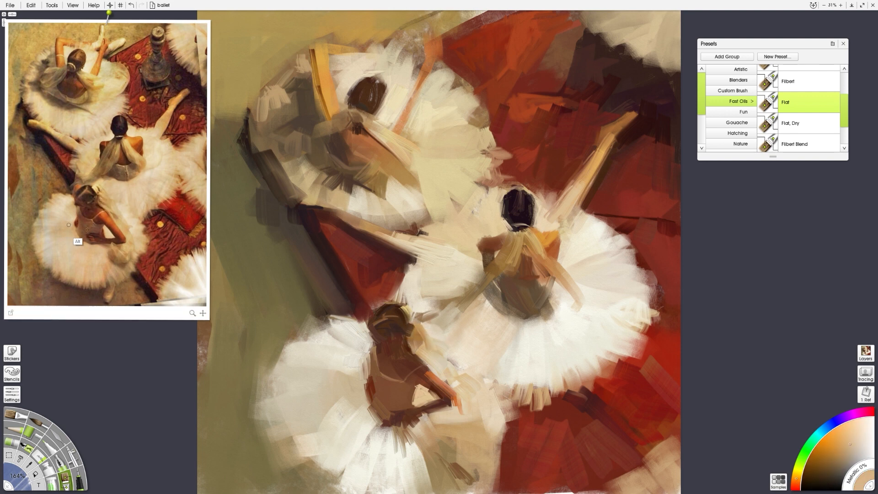
pyautogui.keyDown('alt'); pyautogui.click(96, 255); pyautogui.keyUp('alt')
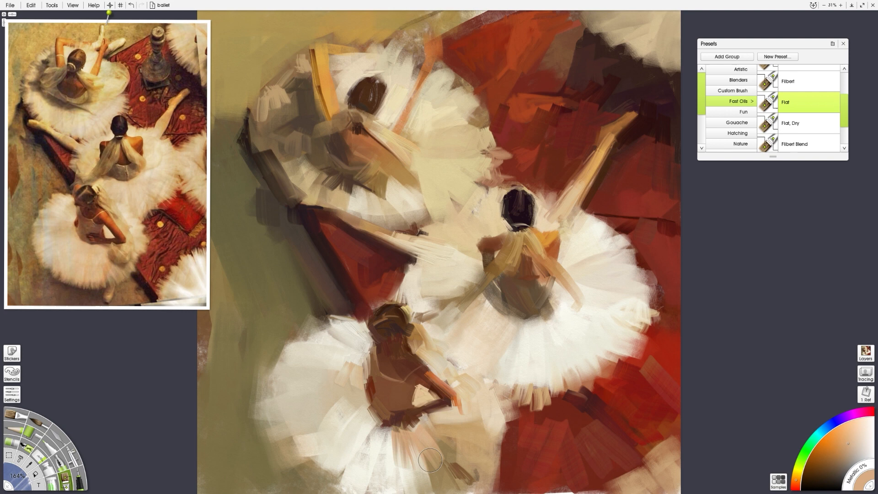
# Fan peach and pale strokes outward from the lower dancer's waist and across the left side of her tutu using sampled colours
pyautogui.moveTo(386, 428); pyautogui.dragTo(386, 458)
pyautogui.moveTo(380, 429)
pyautogui.mouseDown()
pyautogui.moveTo(346, 444)
pyautogui.moveTo(347, 426)
pyautogui.moveTo(337, 425)
pyautogui.mouseUp()
pyautogui.keyDown('alt'); pyautogui.click(99, 254); pyautogui.keyUp('alt')
pyautogui.moveTo(378, 415); pyautogui.dragTo(385, 433)
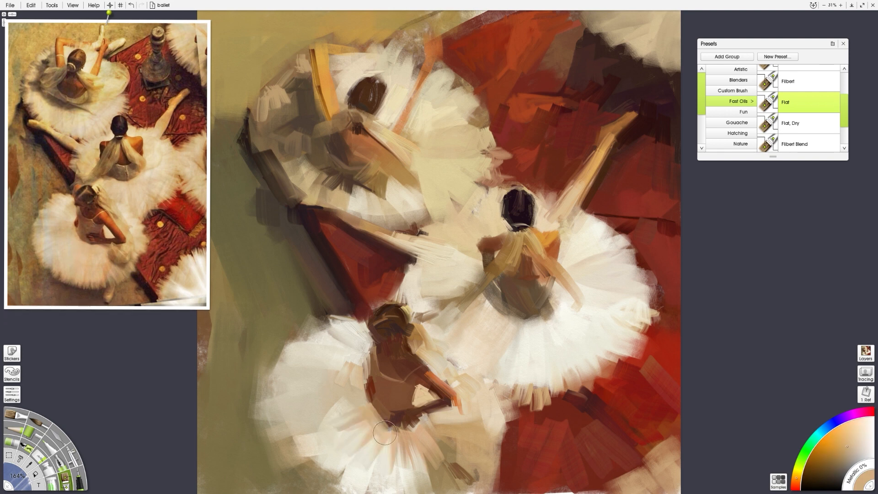
pyautogui.keyDown('alt'); pyautogui.click(65, 253); pyautogui.keyUp('alt')
pyautogui.moveTo(356, 362); pyautogui.dragTo(344, 337)
# Paint beige strokes on the middle tutu's lower edge, grey-brown touches at her waist, and dark brown shading beside her raised leg
pyautogui.keyDown('alt'); pyautogui.click(144, 222); pyautogui.keyUp('alt')
pyautogui.moveTo(514, 369)
pyautogui.mouseDown()
pyautogui.moveTo(505, 391)
pyautogui.moveTo(513, 389)
pyautogui.mouseUp()
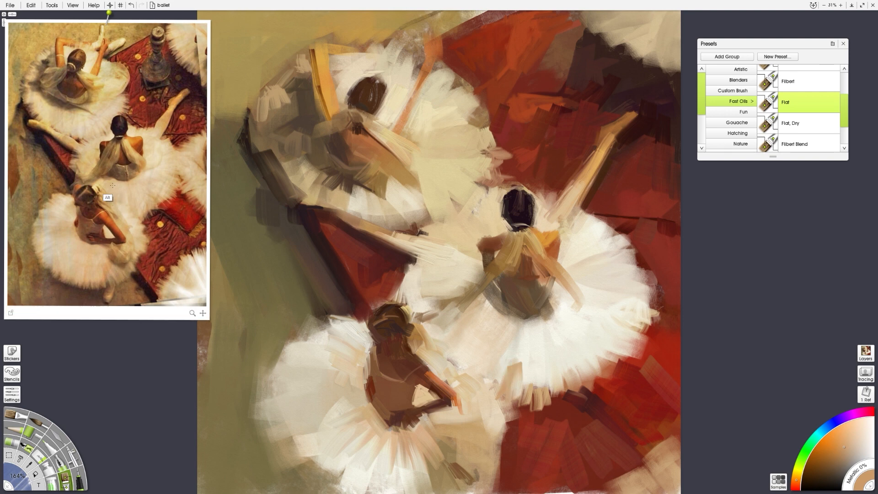
pyautogui.keyDown('alt'); pyautogui.click(116, 186); pyautogui.keyUp('alt')
pyautogui.moveTo(479, 299); pyautogui.dragTo(492, 311)
pyautogui.keyDown('alt'); pyautogui.click(98, 156); pyautogui.keyUp('alt')
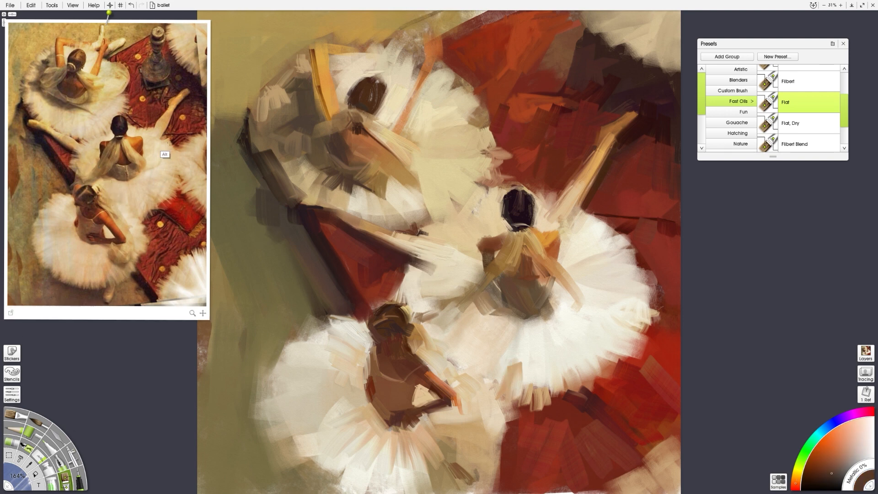
pyautogui.keyDown('alt'); pyautogui.click(171, 141); pyautogui.keyUp('alt')
pyautogui.moveTo(584, 211); pyautogui.dragTo(572, 230)
pyautogui.keyDown('alt'); pyautogui.click(588, 205); pyautogui.keyUp('alt')
pyautogui.keyDown('alt'); pyautogui.click(209, 166); pyautogui.keyUp('alt')
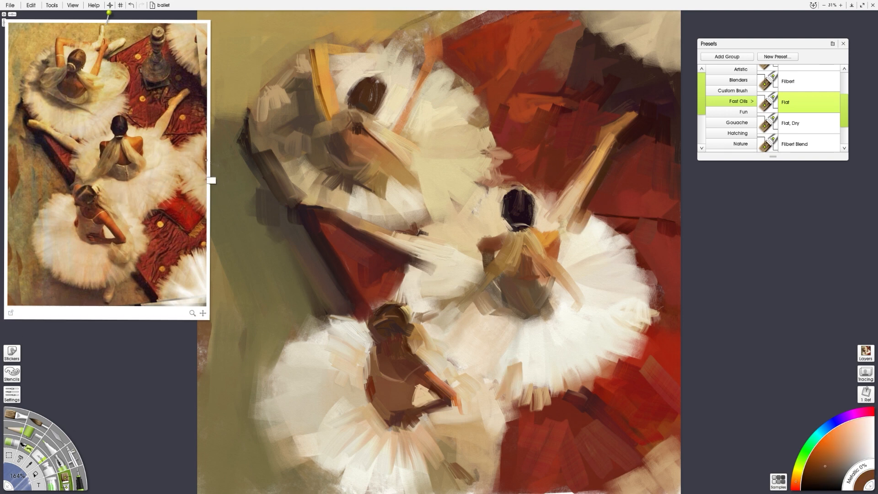
# Rework the upper dancer's back and waist with sampled dark brown and reddish-brown tones
pyautogui.keyDown('alt'); pyautogui.click(72, 111); pyautogui.keyUp('alt')
pyautogui.keyDown('alt'); pyautogui.click(187, 105); pyautogui.keyUp('alt')
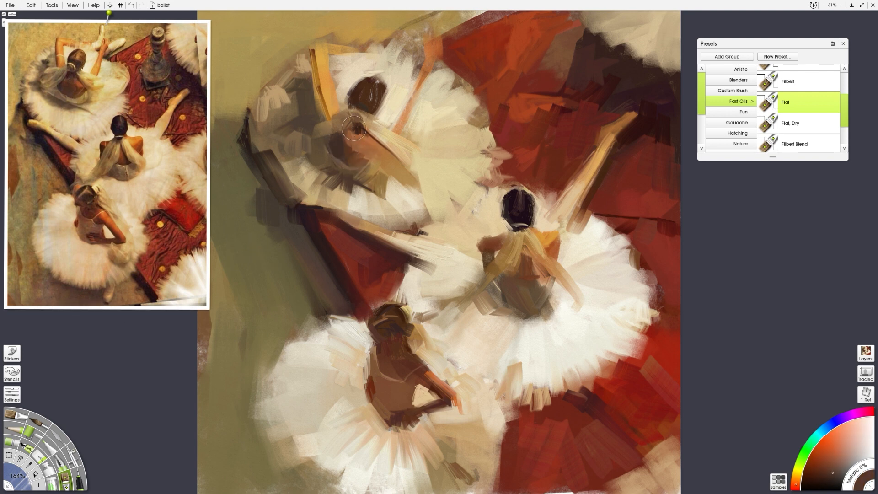
pyautogui.keyDown('alt'); pyautogui.click(76, 105); pyautogui.keyUp('alt')
pyautogui.keyDown('alt'); pyautogui.click(116, 108); pyautogui.keyUp('alt')
pyautogui.keyDown('alt'); pyautogui.click(74, 100); pyautogui.keyUp('alt')
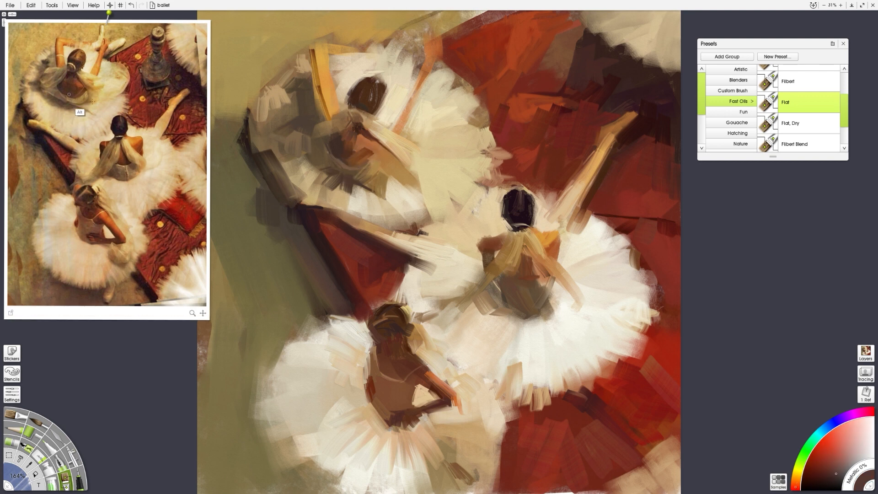
pyautogui.keyDown('alt'); pyautogui.click(71, 106); pyautogui.keyUp('alt')
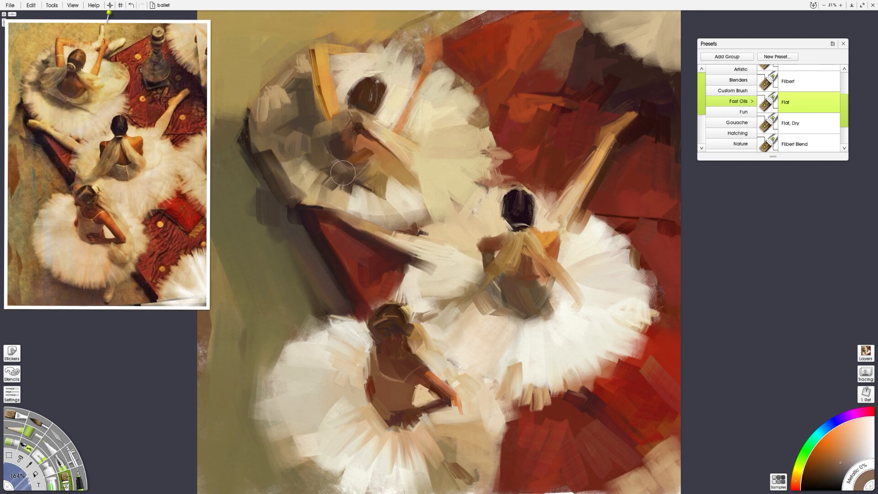
pyautogui.keyDown('alt'); pyautogui.click(59, 99); pyautogui.keyUp('alt')
pyautogui.keyDown('alt'); pyautogui.click(84, 74); pyautogui.keyUp('alt')
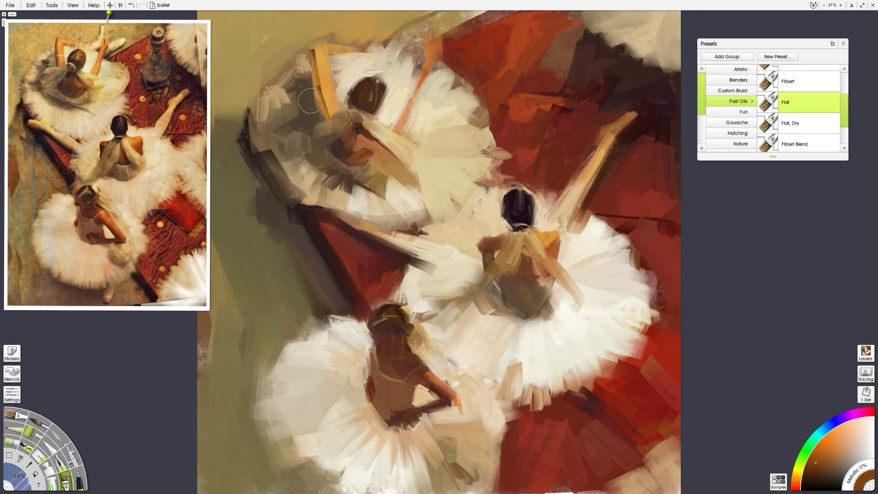
# Repaint the upper dancer's left arm and shoulder with sampled ochre and brown tones
pyautogui.keyDown('alt'); pyautogui.click(66, 64); pyautogui.keyUp('alt')
pyautogui.moveTo(327, 102); pyautogui.dragTo(333, 115)
pyautogui.keyDown('alt'); pyautogui.click(59, 52); pyautogui.keyUp('alt')
pyautogui.moveTo(313, 73)
pyautogui.mouseDown()
pyautogui.moveTo(326, 120)
pyautogui.moveTo(313, 126)
pyautogui.moveTo(311, 87)
pyautogui.moveTo(309, 102)
pyautogui.mouseUp()
pyautogui.keyDown('alt'); pyautogui.click(63, 74); pyautogui.keyUp('alt')
pyautogui.keyDown('alt'); pyautogui.click(59, 65); pyautogui.keyUp('alt')
pyautogui.keyDown('alt'); pyautogui.click(58, 64); pyautogui.keyUp('alt')
pyautogui.keyDown('alt'); pyautogui.click(58, 43); pyautogui.keyUp('alt')
# Reshape the area above the upper dancer's left elbow with olive and cream strokes
pyautogui.moveTo(320, 62)
pyautogui.mouseDown()
pyautogui.moveTo(358, 60)
pyautogui.moveTo(337, 40)
pyautogui.moveTo(360, 45)
pyautogui.mouseUp()
pyautogui.keyDown('alt'); pyautogui.click(71, 45); pyautogui.keyUp('alt')
pyautogui.keyDown('alt'); pyautogui.click(88, 54); pyautogui.keyUp('alt')
pyautogui.moveTo(325, 36)
pyautogui.mouseDown()
pyautogui.moveTo(355, 48)
pyautogui.moveTo(297, 14)
pyautogui.moveTo(319, 42)
pyautogui.moveTo(322, 32)
pyautogui.moveTo(368, 49)
pyautogui.mouseUp()
pyautogui.keyDown('alt'); pyautogui.click(304, 46); pyautogui.keyUp('alt')
# Repaint the upper dancer's raised right arm in reddish skin tones and touch yellow into her sash
pyautogui.keyDown('alt'); pyautogui.click(101, 55); pyautogui.keyUp('alt')
pyautogui.moveTo(432, 60)
pyautogui.mouseDown()
pyautogui.moveTo(400, 85)
pyautogui.moveTo(415, 98)
pyautogui.moveTo(410, 116)
pyautogui.moveTo(331, 200)
pyautogui.moveTo(424, 154)
pyautogui.mouseUp()
pyautogui.keyDown('alt'); pyautogui.click(98, 76); pyautogui.keyUp('alt')
pyautogui.keyDown('alt'); pyautogui.click(105, 93); pyautogui.keyUp('alt')
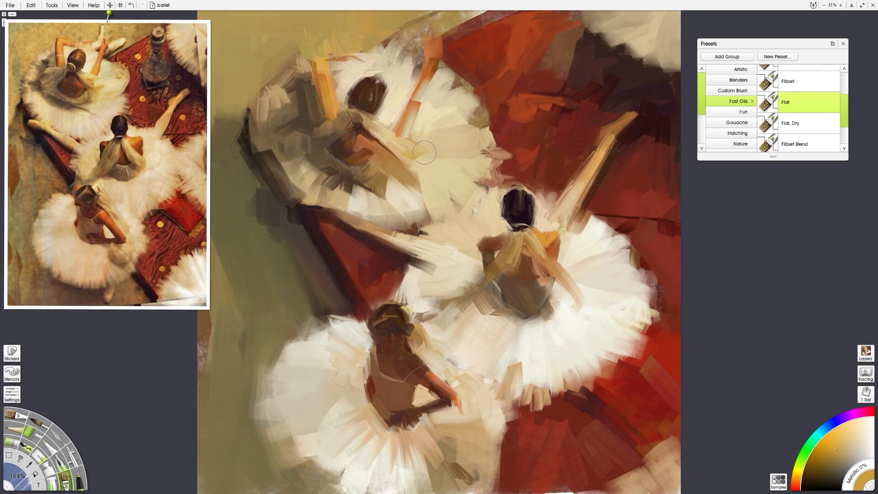
# Paint a pale shoe beside the upper dancer's raised right hand and cream strokes on the right side of her tutu
pyautogui.keyDown('alt'); pyautogui.click(114, 65); pyautogui.keyUp('alt')
pyautogui.moveTo(459, 49)
pyautogui.mouseDown()
pyautogui.moveTo(439, 69)
pyautogui.moveTo(462, 42)
pyautogui.moveTo(437, 62)
pyautogui.moveTo(478, 111)
pyautogui.mouseUp()
pyautogui.keyDown('alt'); pyautogui.click(126, 54); pyautogui.keyUp('alt')
pyautogui.keyDown('alt'); pyautogui.click(118, 45); pyautogui.keyUp('alt')
pyautogui.keyDown('alt'); pyautogui.click(104, 48); pyautogui.keyUp('alt')
pyautogui.keyDown('alt'); pyautogui.click(105, 81); pyautogui.keyUp('alt')
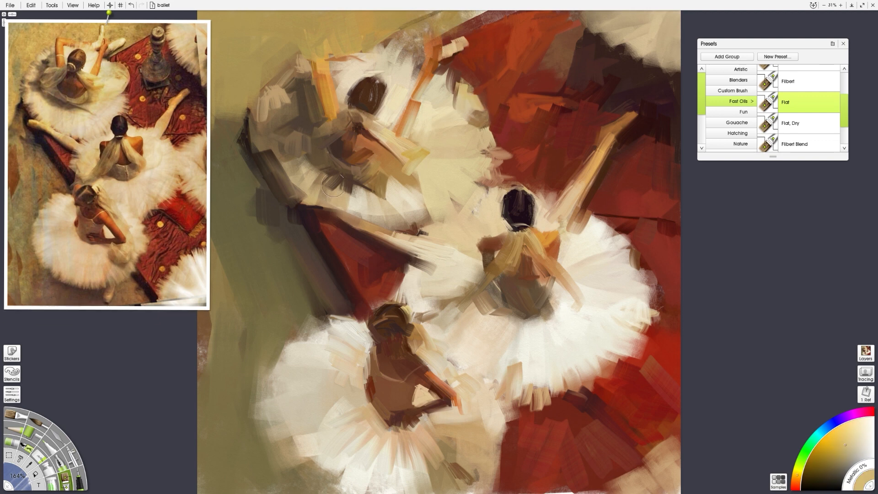
pyautogui.keyDown('alt'); pyautogui.click(128, 87); pyautogui.keyUp('alt')
pyautogui.moveTo(478, 166); pyautogui.dragTo(503, 195)
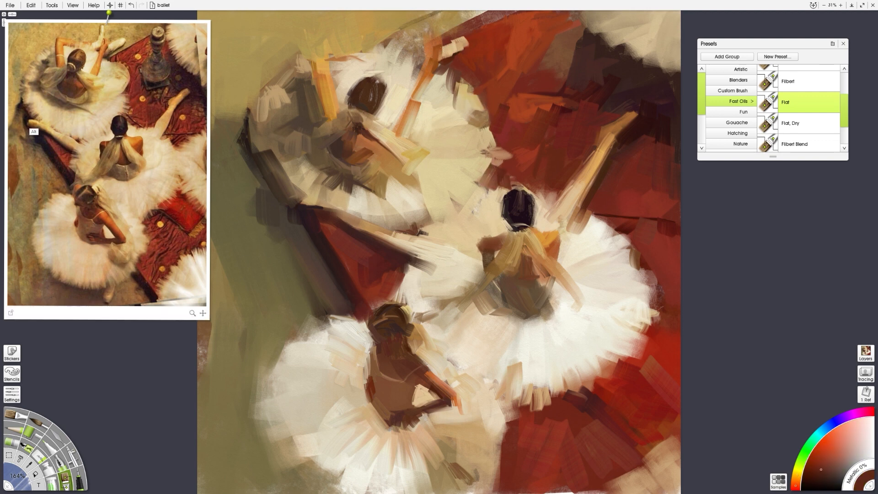
# Paint ochre highlights and dark edges along the middle dancer's outstretched leg at the upper tutu's lower edge
pyautogui.keyDown('alt'); pyautogui.click(48, 137); pyautogui.keyUp('alt')
pyautogui.moveTo(326, 210)
pyautogui.mouseDown()
pyautogui.moveTo(346, 213)
pyautogui.moveTo(375, 227)
pyautogui.mouseUp()
pyautogui.keyDown('alt'); pyautogui.click(46, 132); pyautogui.keyUp('alt')
pyautogui.moveTo(325, 210)
pyautogui.mouseDown()
pyautogui.moveTo(349, 220)
pyautogui.moveTo(361, 247)
pyautogui.mouseUp()
pyautogui.click(47, 140)
pyautogui.click(43, 136)
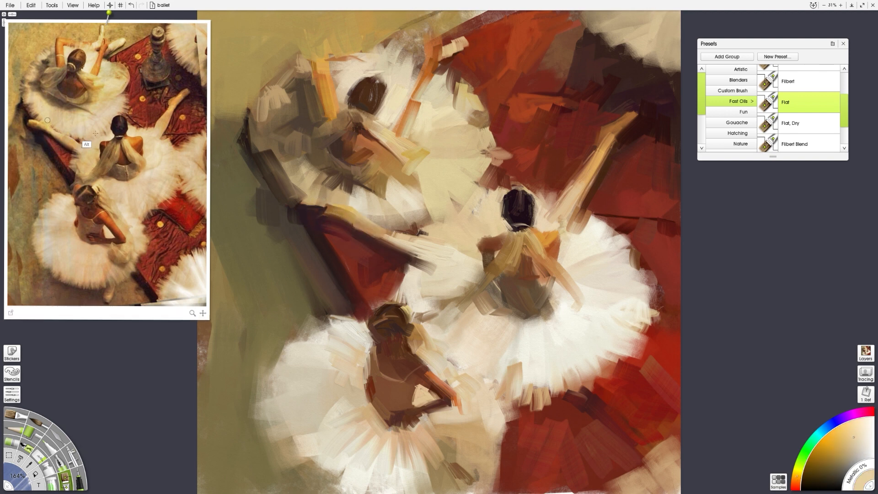
# Paint dark reddish strokes on the carpet wedge above the lower dancer's head
pyautogui.click(69, 191)
pyautogui.moveTo(377, 300); pyautogui.dragTo(392, 287)
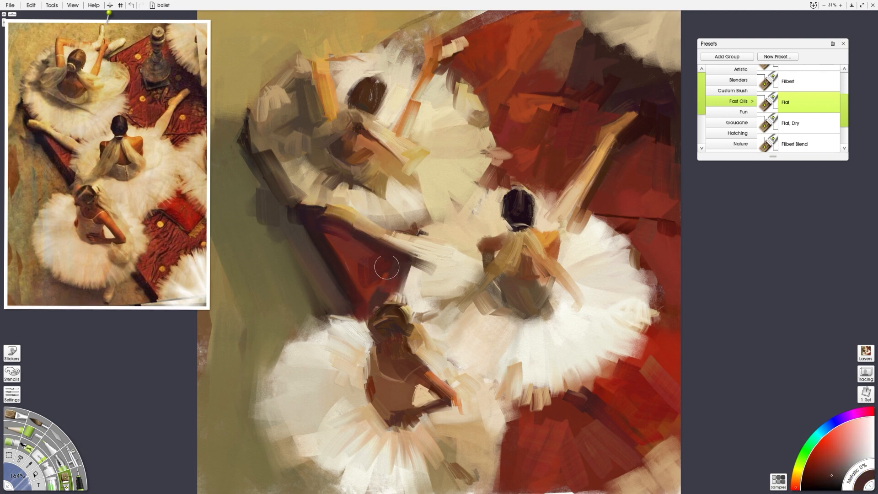
pyautogui.click(78, 223)
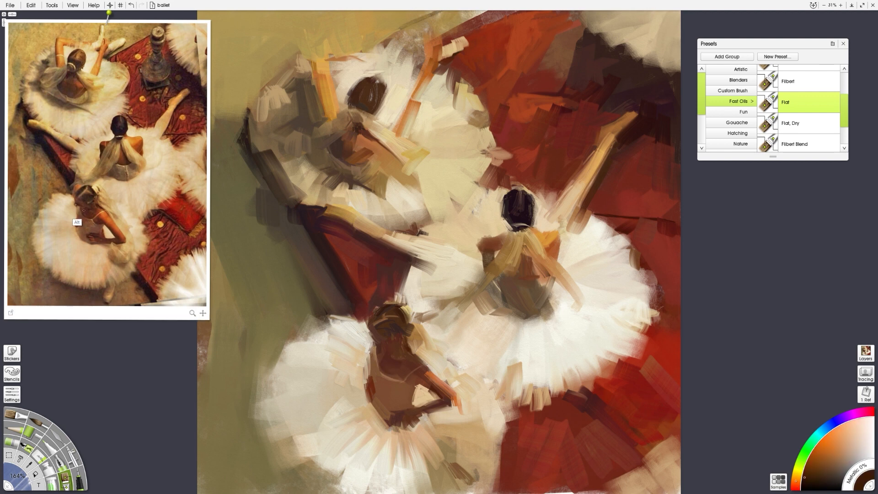
# Extend the middle dancer's right shoulder with orange-brown and lighten the base of her raised leg
pyautogui.click(128, 160)
pyautogui.moveTo(551, 237)
pyautogui.mouseDown()
pyautogui.moveTo(560, 249)
pyautogui.moveTo(560, 239)
pyautogui.mouseUp()
pyautogui.click(136, 157)
pyautogui.hotkey('ctrl', 'z')
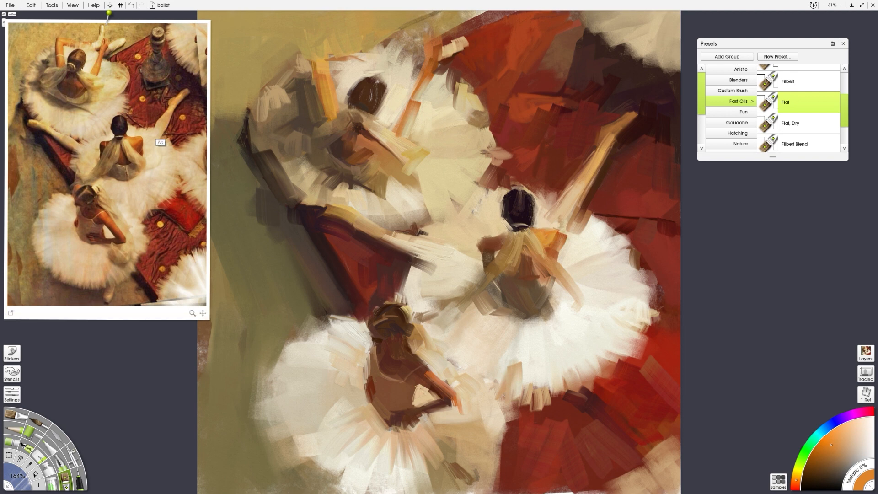
pyautogui.click(161, 143)
pyautogui.moveTo(566, 201); pyautogui.dragTo(551, 220)
# Add warm pale strokes to the middle tutu and more strokes over the carpet at its lower right edge
pyautogui.click(152, 203)
pyautogui.moveTo(566, 320); pyautogui.dragTo(596, 335)
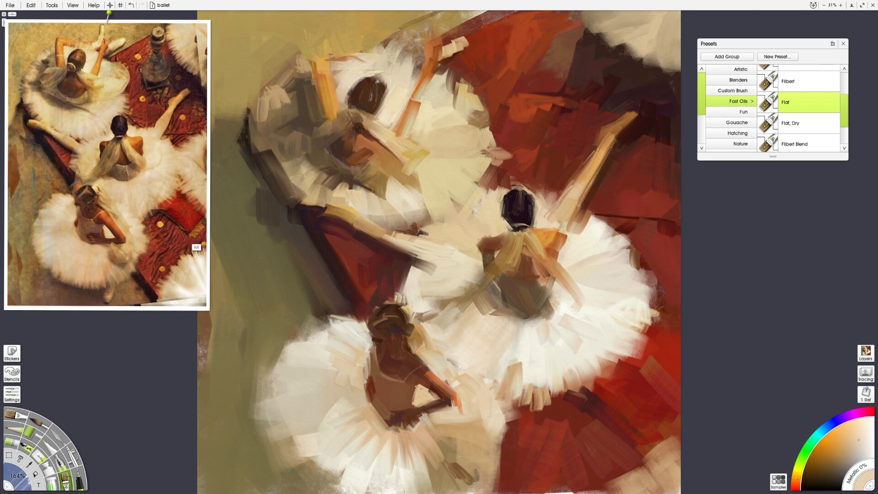
pyautogui.click(197, 247)
pyautogui.moveTo(615, 366); pyautogui.dragTo(639, 402)
# Choose another Fast Oils brush and paint beige strokes along the middle tutu's right edge, undoing the last stroke
pyautogui.moveTo(845, 123)
pyautogui.mouseDown()
pyautogui.moveTo(847, 106)
pyautogui.moveTo(845, 132)
pyautogui.mouseUp()
pyautogui.click(803, 141)
pyautogui.click(194, 216)
pyautogui.moveTo(641, 275); pyautogui.dragTo(659, 310)
pyautogui.click(182, 276)
pyautogui.moveTo(635, 276); pyautogui.dragTo(655, 281)
pyautogui.hotkey('ctrl', 'z')
# Switch to the Artistic Splatter preset and soften the upper tutu's right edge with sampled tones
pyautogui.click(741, 70)
pyautogui.moveTo(844, 78); pyautogui.dragTo(845, 119)
pyautogui.click(799, 77)
pyautogui.keyDown('alt'); pyautogui.click(539, 103); pyautogui.keyUp('alt')
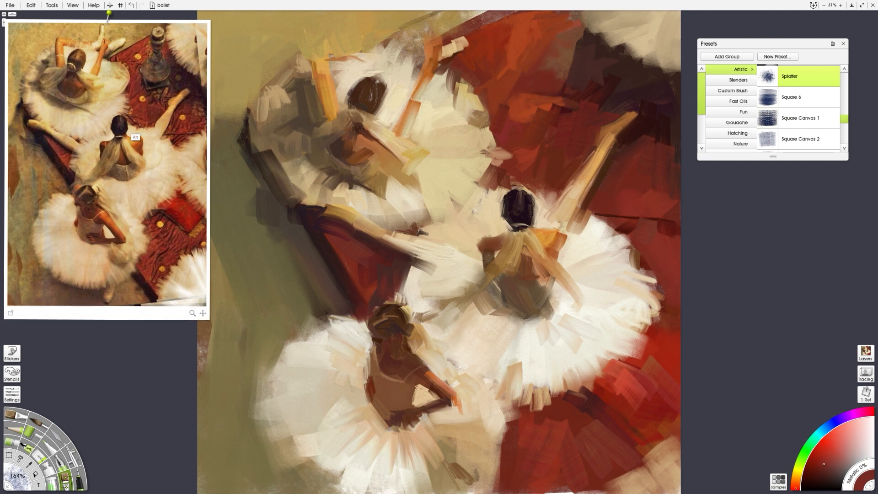
pyautogui.keyDown('alt'); pyautogui.click(124, 124); pyautogui.keyUp('alt')
pyautogui.keyDown('alt'); pyautogui.click(129, 114); pyautogui.keyUp('alt')
pyautogui.moveTo(493, 139); pyautogui.dragTo(485, 130)
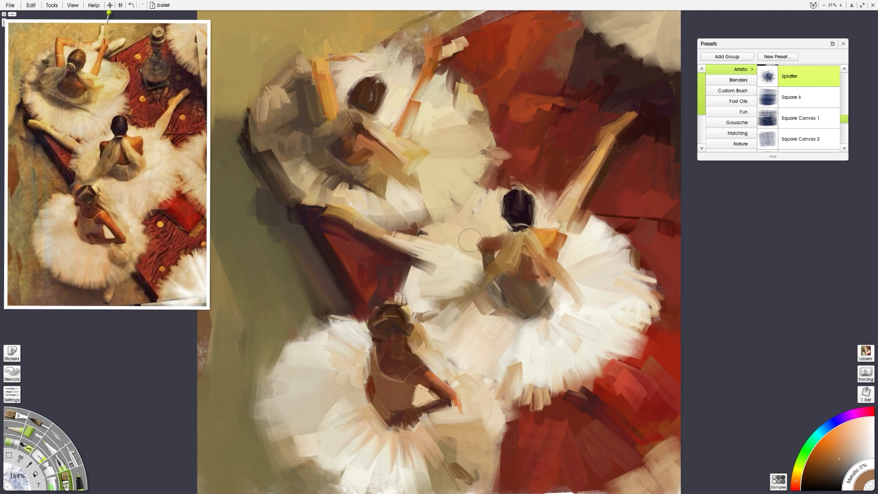
pyautogui.keyDown('alt'); pyautogui.click(132, 113); pyautogui.keyUp('alt')
pyautogui.keyDown('alt'); pyautogui.click(41, 103); pyautogui.keyUp('alt')
pyautogui.moveTo(299, 162); pyautogui.dragTo(287, 154)
pyautogui.moveTo(285, 156); pyautogui.dragTo(281, 176)
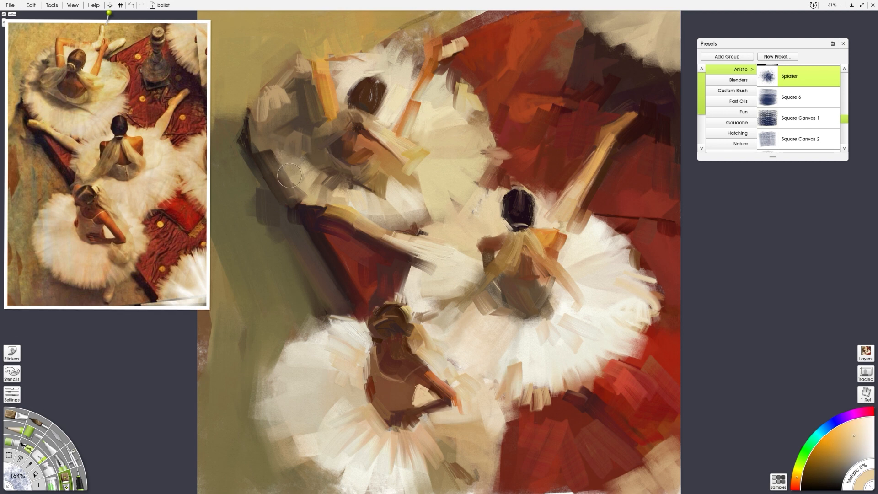
pyautogui.hotkey('ctrl', 'z')
pyautogui.hotkey('ctrl', 'z')
# Soften the middle dancer's outstretched foot and left shoulder with sampled dark and brown tones
pyautogui.keyDown('alt'); pyautogui.click(46, 137); pyautogui.keyUp('alt')
pyautogui.moveTo(313, 210); pyautogui.dragTo(321, 214)
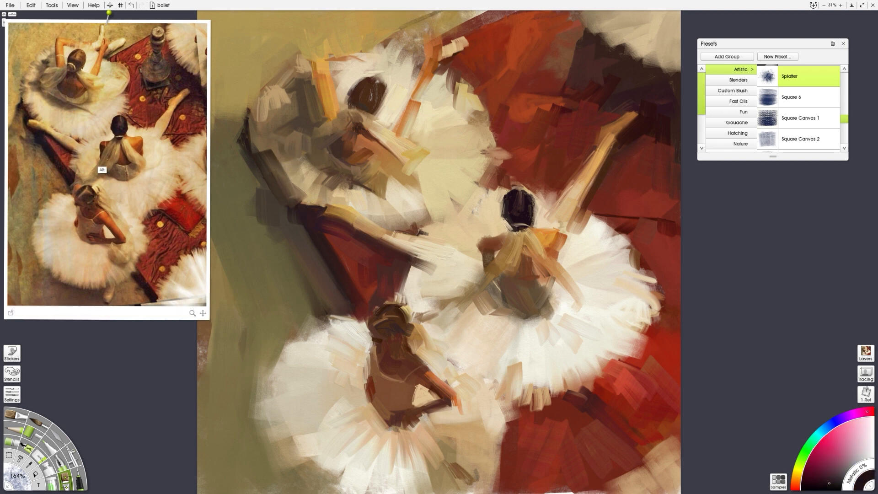
pyautogui.keyDown('alt'); pyautogui.click(111, 160); pyautogui.keyUp('alt')
pyautogui.keyDown('alt'); pyautogui.click(112, 183); pyautogui.keyUp('alt')
# Brush soft cream and peach strokes over the lower dancer's tutu below her waist
pyautogui.keyDown('alt'); pyautogui.click(458, 369); pyautogui.keyUp('alt')
pyautogui.keyDown('alt'); pyautogui.click(108, 250); pyautogui.keyUp('alt')
pyautogui.moveTo(407, 426); pyautogui.dragTo(396, 459)
pyautogui.keyDown('alt'); pyautogui.click(70, 231); pyautogui.keyUp('alt')
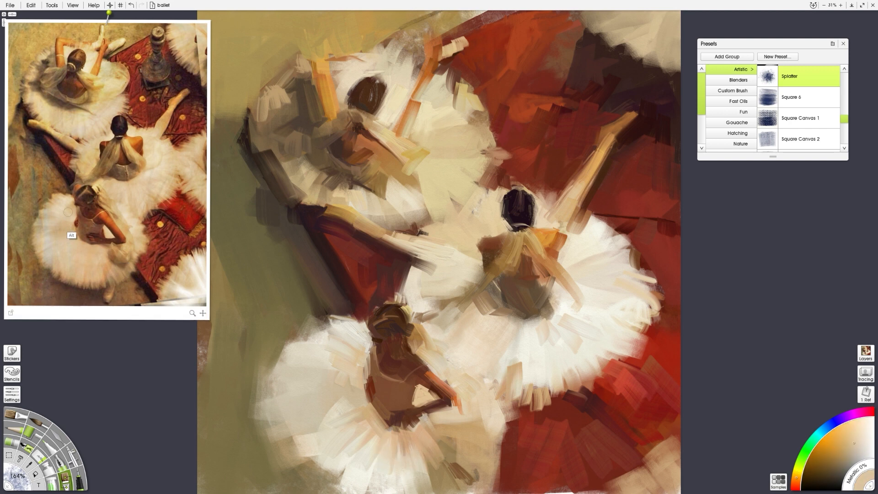
# Soften the lower and right edges of the middle tutu with pale sampled strokes
pyautogui.keyDown('alt'); pyautogui.click(145, 201); pyautogui.keyUp('alt')
pyautogui.moveTo(560, 375)
pyautogui.mouseDown()
pyautogui.moveTo(551, 399)
pyautogui.moveTo(623, 365)
pyautogui.mouseUp()
pyautogui.moveTo(650, 320); pyautogui.dragTo(649, 309)
pyautogui.keyDown('alt'); pyautogui.click(634, 318); pyautogui.keyUp('alt')
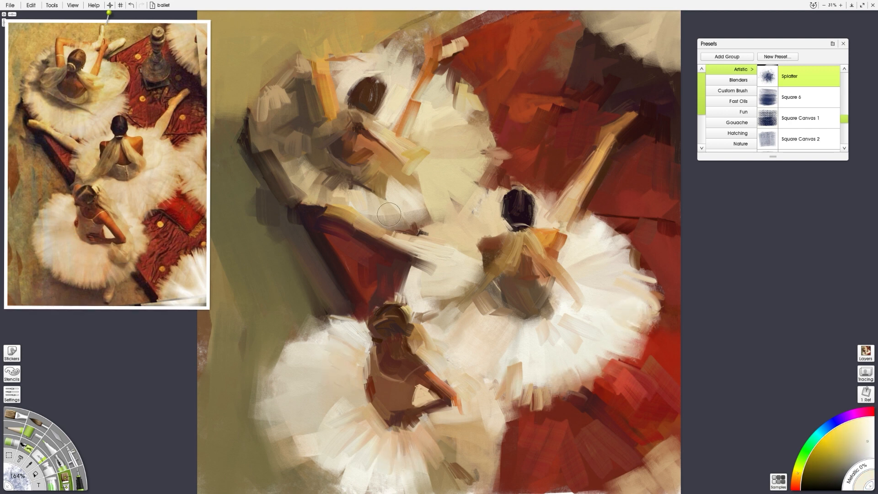
# Switch to the Square Canvas 4 preset and add textured strokes to the upper tutu's lower edge and beside the middle dancer's raised leg
pyautogui.click(803, 118)
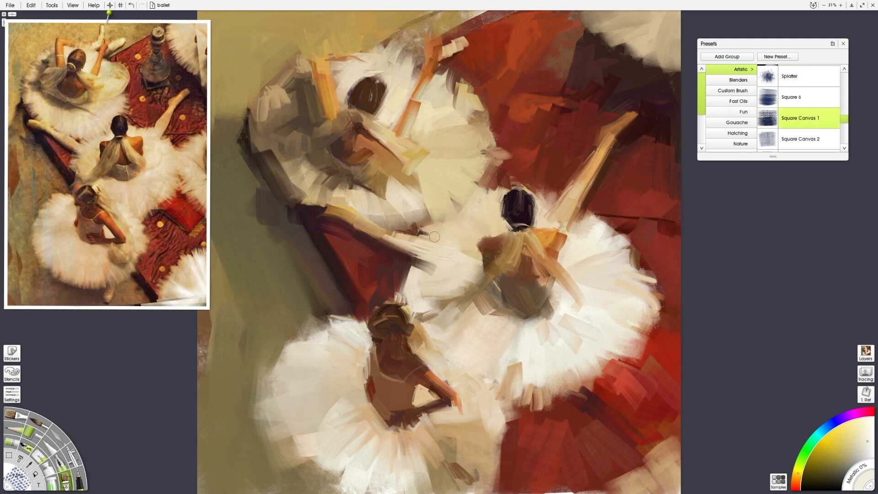
pyautogui.moveTo(845, 119); pyautogui.dragTo(845, 124)
pyautogui.click(803, 104)
pyautogui.moveTo(331, 219); pyautogui.dragTo(343, 219)
pyautogui.keyDown('alt'); pyautogui.click(104, 89); pyautogui.keyUp('alt')
pyautogui.moveTo(597, 218); pyautogui.dragTo(596, 242)
pyautogui.keyDown('alt'); pyautogui.click(190, 84); pyautogui.keyUp('alt')
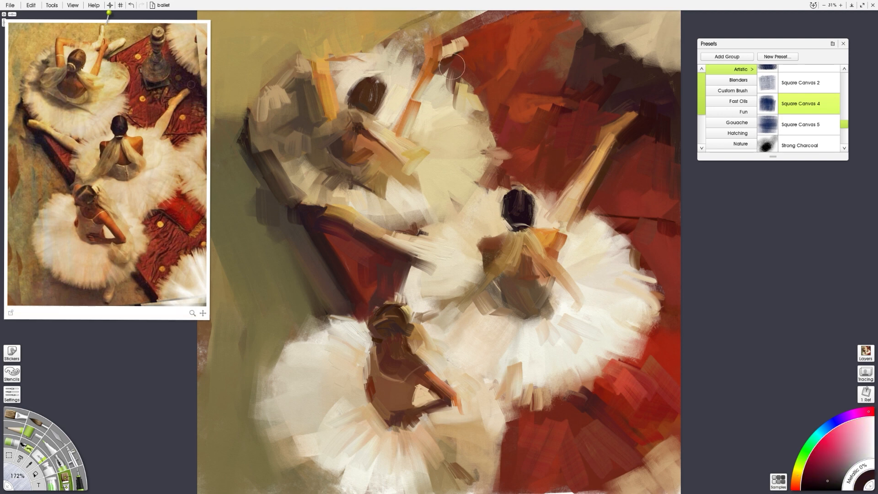
# Add textured pale strokes between the lower dancer's shoulder and the middle tutu
pyautogui.keyDown('alt'); pyautogui.click(117, 215); pyautogui.keyUp('alt')
pyautogui.moveTo(464, 352); pyautogui.dragTo(442, 354)
pyautogui.keyDown('alt'); pyautogui.click(67, 233); pyautogui.keyUp('alt')
# Switch to the Oil Brush, show its settings, and paint cream strokes across the lower dancer's tutu
pyautogui.click(21, 416)
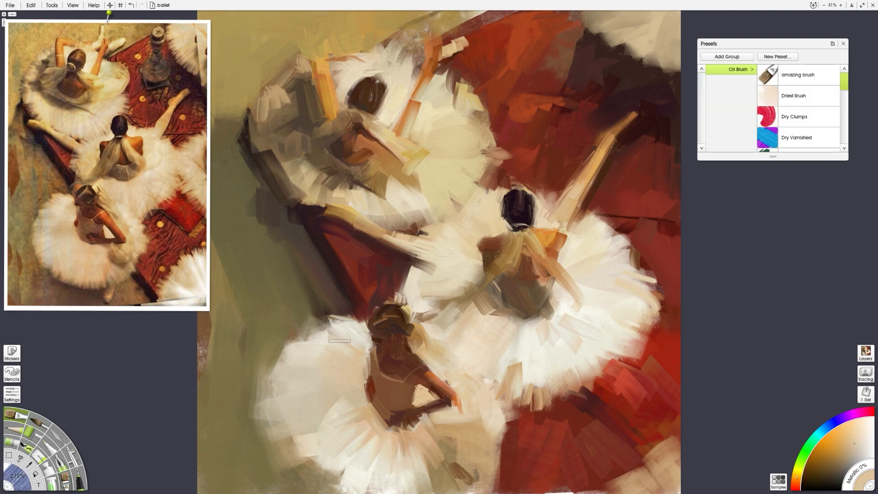
pyautogui.click(12, 393)
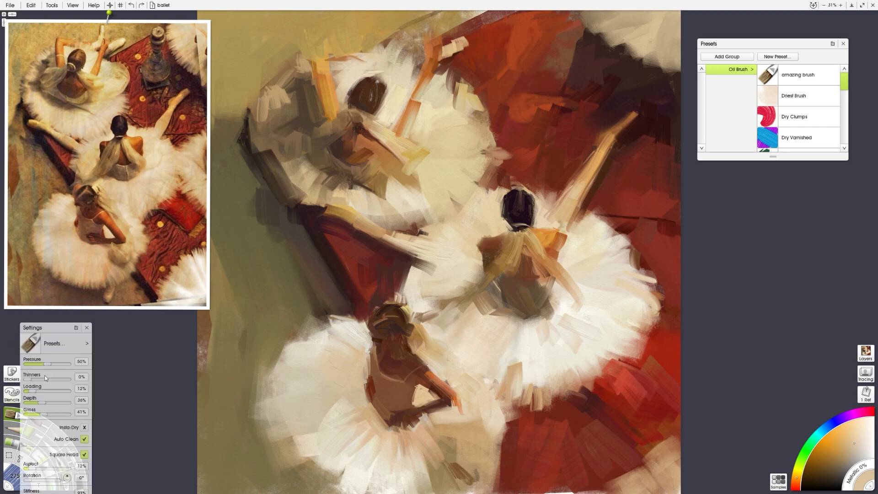
pyautogui.keyDown('alt'); pyautogui.click(474, 368); pyautogui.keyUp('alt')
pyautogui.moveTo(346, 386); pyautogui.dragTo(315, 392)
pyautogui.keyDown('alt'); pyautogui.click(352, 374); pyautogui.keyUp('alt')
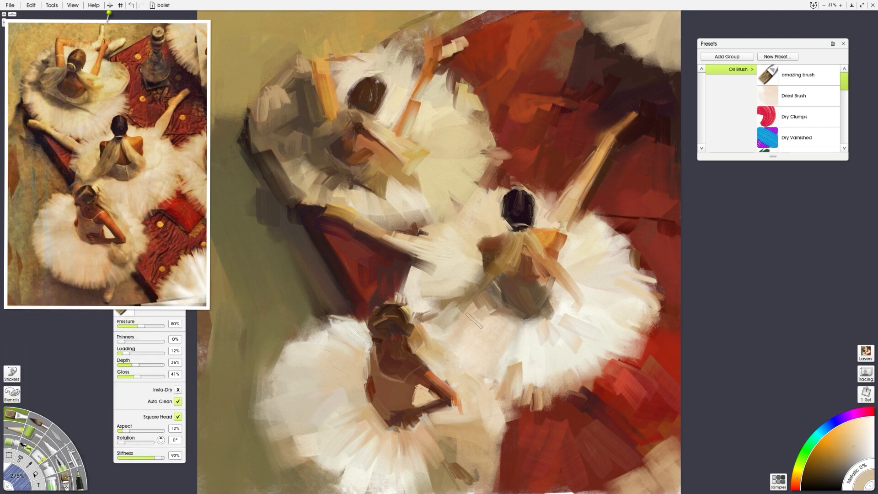
# Reduce the brush to 225% and reshape the middle dancer's raised foot with orange skin tones and dark carpet colours
pyautogui.click(89, 184)
pyautogui.press('[')
pyautogui.press('[')
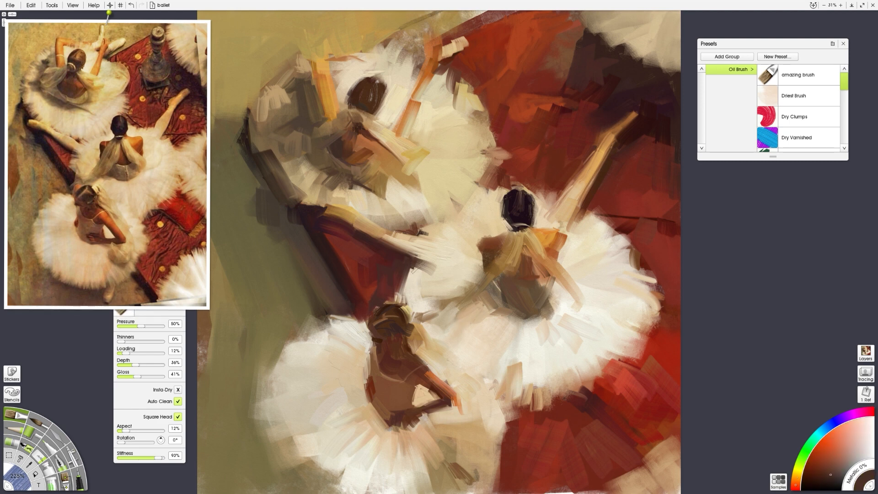
pyautogui.keyDown('alt'); pyautogui.click(590, 187); pyautogui.keyUp('alt')
pyautogui.keyDown('alt'); pyautogui.click(616, 135); pyautogui.keyUp('alt')
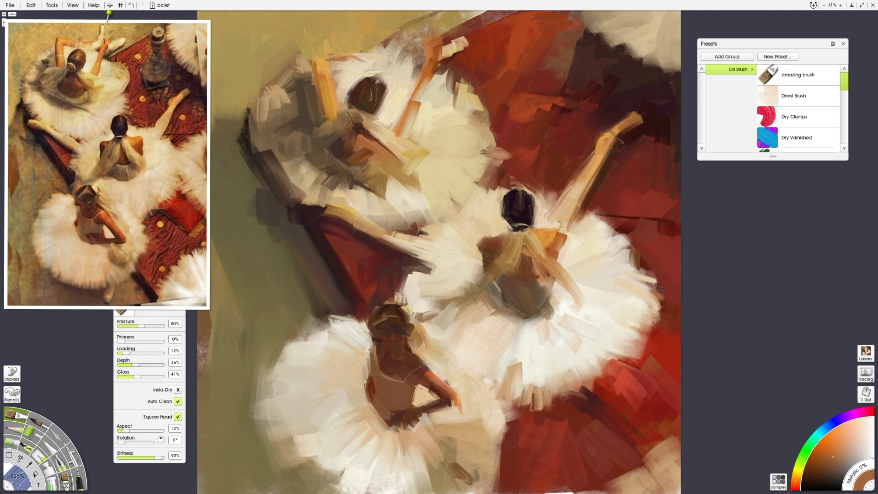
pyautogui.keyDown('alt'); pyautogui.click(642, 110); pyautogui.keyUp('alt')
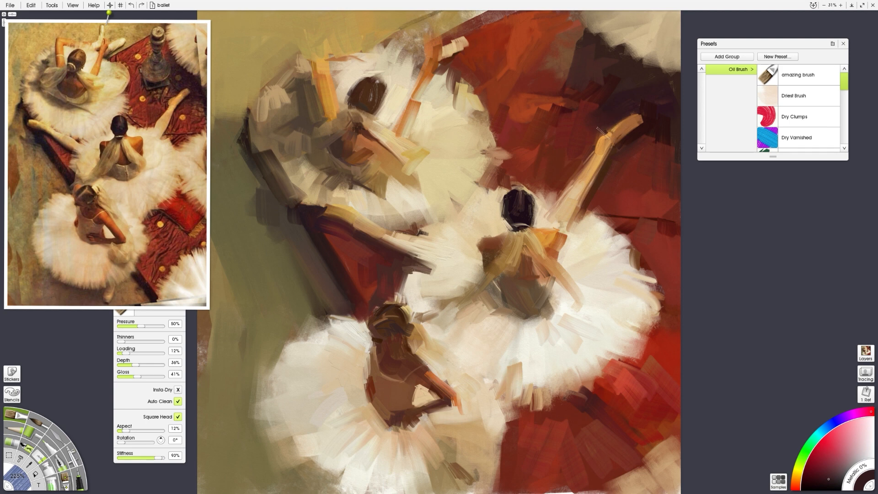
pyautogui.keyDown('alt'); pyautogui.click(647, 125); pyautogui.keyUp('alt')
pyautogui.keyDown('alt'); pyautogui.click(604, 137); pyautogui.keyUp('alt')
# Repaint the middle dancer's raised leg with long strokes of sampled light skin tone
pyautogui.keyDown('alt'); pyautogui.click(581, 196); pyautogui.keyUp('alt')
pyautogui.moveTo(591, 166); pyautogui.dragTo(560, 206)
pyautogui.moveTo(596, 165); pyautogui.dragTo(581, 197)
# Reduce the brush to 205% and paint a long orange-brown stroke down the upper dancer's raised right arm
pyautogui.keyDown('alt'); pyautogui.click(101, 58); pyautogui.keyUp('alt')
pyautogui.moveTo(453, 93); pyautogui.dragTo(448, 93)
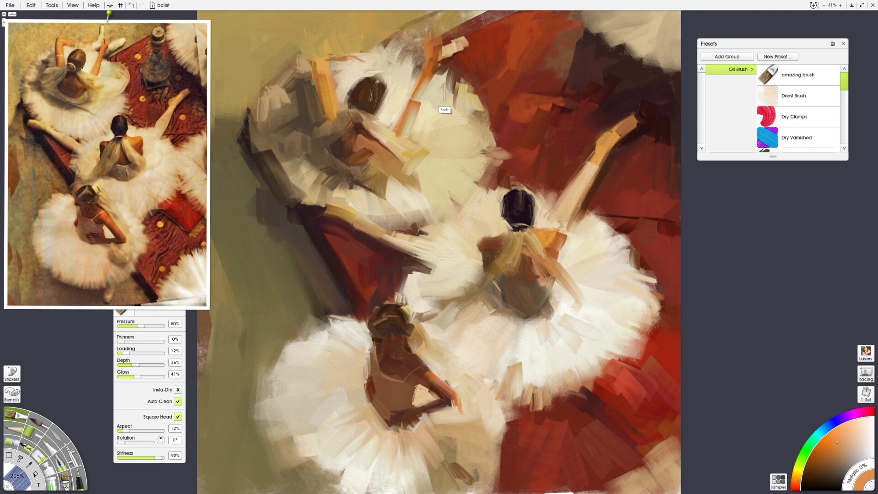
pyautogui.moveTo(431, 64); pyautogui.dragTo(403, 137)
pyautogui.keyDown('alt'); pyautogui.click(355, 118); pyautogui.keyUp('alt')
pyautogui.keyDown('alt'); pyautogui.click(102, 60); pyautogui.keyUp('alt')
# Define the upper dancer's raised hand and paint cream shoe and leg shapes around it
pyautogui.moveTo(430, 39)
pyautogui.mouseDown()
pyautogui.moveTo(414, 55)
pyautogui.moveTo(382, 63)
pyautogui.moveTo(431, 41)
pyautogui.moveTo(427, 51)
pyautogui.moveTo(427, 36)
pyautogui.moveTo(484, 28)
pyautogui.moveTo(449, 47)
pyautogui.mouseUp()
pyautogui.keyDown('alt'); pyautogui.click(98, 60); pyautogui.keyUp('alt')
pyautogui.keyDown('alt'); pyautogui.click(107, 48); pyautogui.keyUp('alt')
pyautogui.keyDown('alt'); pyautogui.click(422, 48); pyautogui.keyUp('alt')
pyautogui.keyDown('alt'); pyautogui.click(124, 44); pyautogui.keyUp('alt')
pyautogui.keyDown('alt'); pyautogui.click(145, 48); pyautogui.keyUp('alt')
pyautogui.keyDown('alt'); pyautogui.click(415, 47); pyautogui.keyUp('alt')
pyautogui.moveTo(420, 32); pyautogui.dragTo(415, 49)
# Paint the upper dancer's bent left forearm with sampled orange skin tones and a pale stroke extending toward her leg
pyautogui.keyDown('alt'); pyautogui.click(63, 52); pyautogui.keyUp('alt')
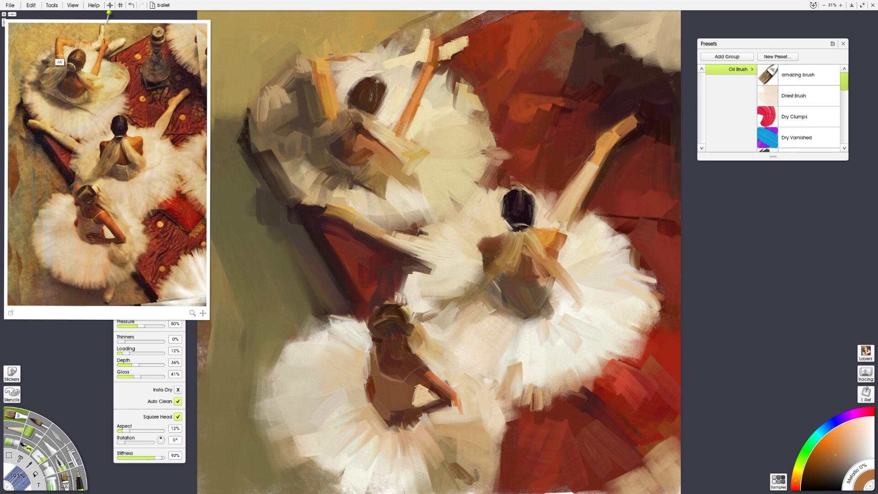
pyautogui.keyDown('alt'); pyautogui.click(61, 51); pyautogui.keyUp('alt')
pyautogui.keyDown('alt'); pyautogui.click(69, 56); pyautogui.keyUp('alt')
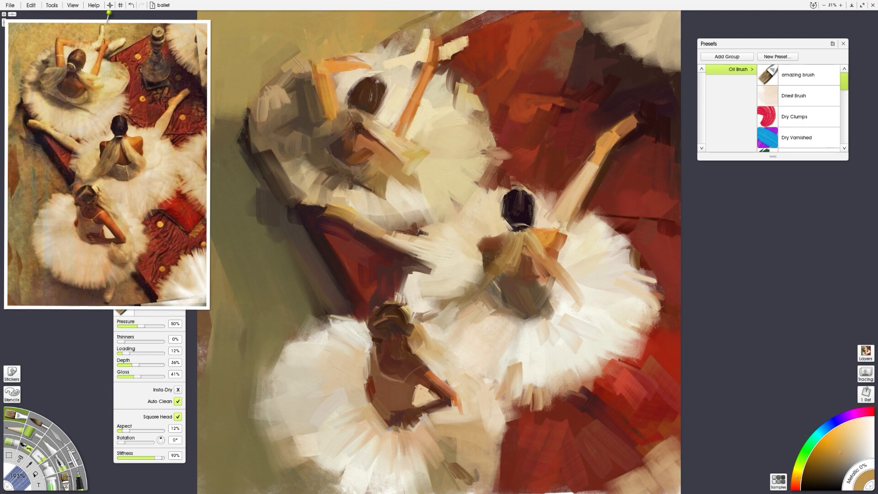
pyautogui.moveTo(364, 59)
pyautogui.mouseDown()
pyautogui.moveTo(392, 45)
pyautogui.moveTo(386, 43)
pyautogui.moveTo(405, 41)
pyautogui.mouseUp()
# Break up the upper tutu's outer left edge with ragged cream and olive strokes
pyautogui.moveTo(270, 64); pyautogui.dragTo(292, 46)
pyautogui.moveTo(274, 92); pyautogui.dragTo(280, 69)
pyautogui.moveTo(252, 105); pyautogui.dragTo(273, 78)
pyautogui.keyDown('alt'); pyautogui.click(238, 117); pyautogui.keyUp('alt')
pyautogui.moveTo(231, 125)
pyautogui.mouseDown()
pyautogui.moveTo(256, 106)
pyautogui.moveTo(253, 122)
pyautogui.mouseUp()
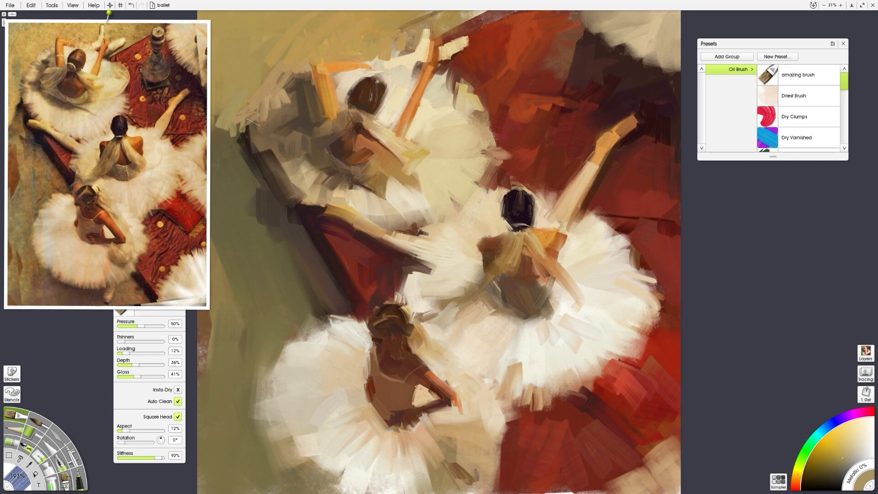
# Choose the Square Canvas 2 preset and sample a pale cream from the upper tutu in the reference photo
pyautogui.keyDown('alt'); pyautogui.click(72, 75); pyautogui.keyUp('alt')
pyautogui.click(63, 478)
pyautogui.moveTo(845, 76); pyautogui.dragTo(844, 120)
pyautogui.click(807, 124)
pyautogui.click(89, 54)
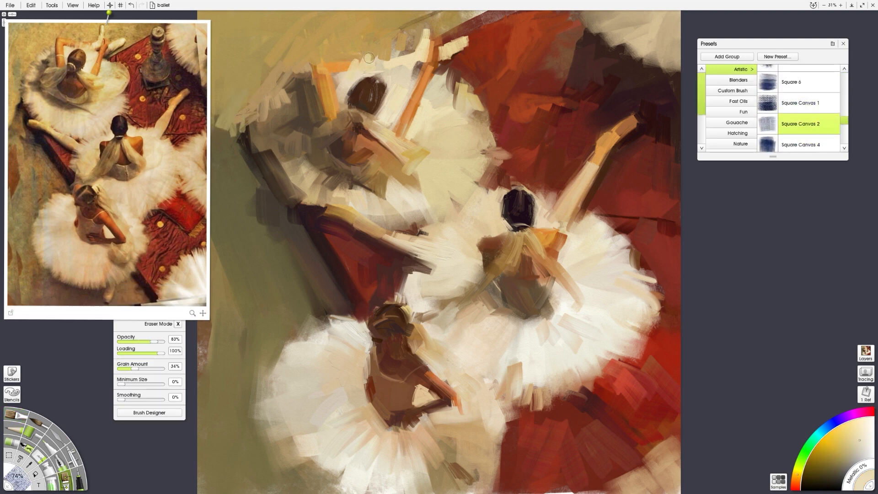
# Enlarge the brush to 155% and lay textured cream strokes on the right and left sides of the upper tutu
pyautogui.press(']')
pyautogui.press(']')
pyautogui.press(']')
pyautogui.moveTo(446, 91)
pyautogui.mouseDown()
pyautogui.moveTo(440, 95)
pyautogui.moveTo(465, 105)
pyautogui.mouseUp()
pyautogui.press(']')
pyautogui.press(']')
pyautogui.press(']')
pyautogui.moveTo(288, 141)
pyautogui.mouseDown()
pyautogui.moveTo(301, 164)
pyautogui.moveTo(283, 176)
pyautogui.mouseUp()
# Feather the upper tutu's left and lower rim outward with radiating cream strokes
pyautogui.keyDown('alt'); pyautogui.click(296, 170); pyautogui.keyUp('alt')
pyautogui.moveTo(307, 183)
pyautogui.mouseDown()
pyautogui.moveTo(314, 202)
pyautogui.moveTo(347, 206)
pyautogui.mouseUp()
pyautogui.moveTo(371, 198); pyautogui.dragTo(381, 206)
pyautogui.moveTo(305, 76); pyautogui.dragTo(283, 105)
pyautogui.moveTo(311, 58)
pyautogui.mouseDown()
pyautogui.moveTo(274, 114)
pyautogui.moveTo(256, 118)
pyautogui.mouseUp()
pyautogui.moveTo(267, 124); pyautogui.dragTo(256, 127)
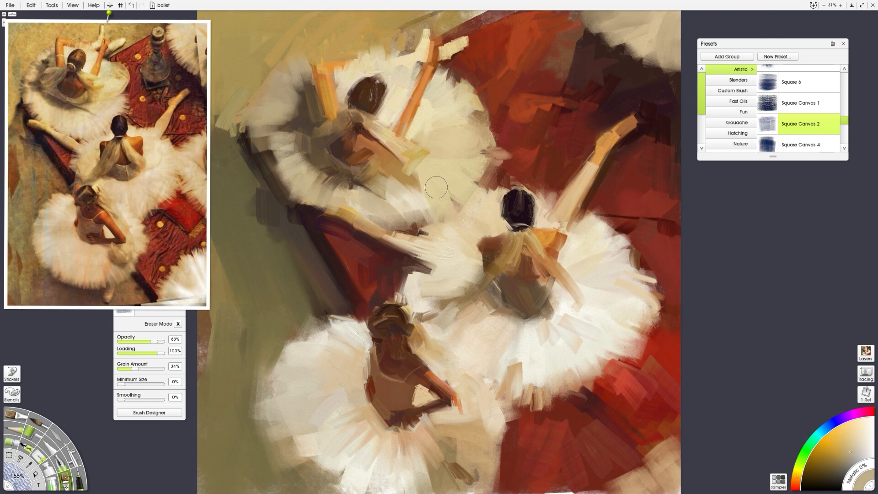
# Paint sampled pale strokes into the upper tutu's lower right part and tan shading beside the dancer's lower back
pyautogui.keyDown('alt'); pyautogui.click(410, 204); pyautogui.keyUp('alt')
pyautogui.moveTo(443, 186); pyautogui.dragTo(430, 196)
pyautogui.moveTo(430, 184); pyautogui.dragTo(418, 194)
pyautogui.keyDown('alt'); pyautogui.click(93, 102); pyautogui.keyUp('alt')
pyautogui.moveTo(372, 161); pyautogui.dragTo(366, 174)
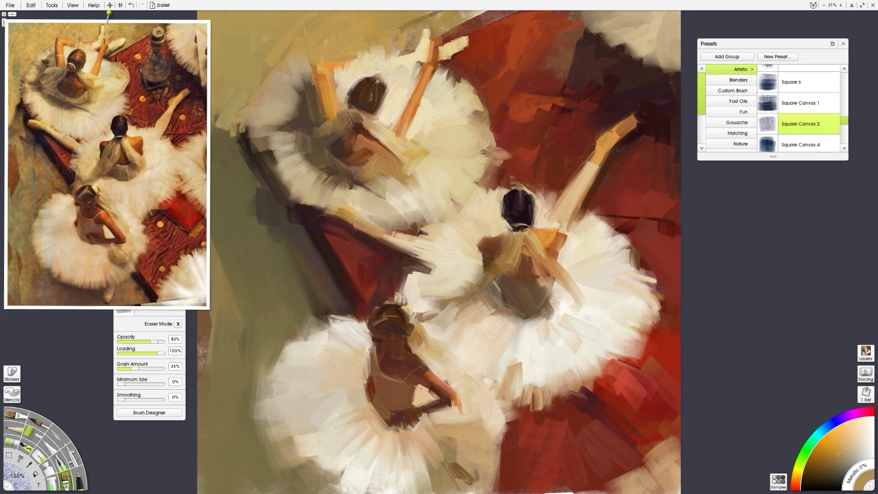
# Paint the upper dancer's trailing veil down over her tutu and soften its right side with sampled cream
pyautogui.keyDown('alt'); pyautogui.click(371, 136); pyautogui.keyUp('alt')
pyautogui.moveTo(384, 144); pyautogui.dragTo(404, 189)
pyautogui.keyDown('alt'); pyautogui.click(366, 177); pyautogui.keyUp('alt')
pyautogui.keyDown('alt'); pyautogui.click(440, 143); pyautogui.keyUp('alt')
pyautogui.moveTo(436, 149); pyautogui.dragTo(421, 156)
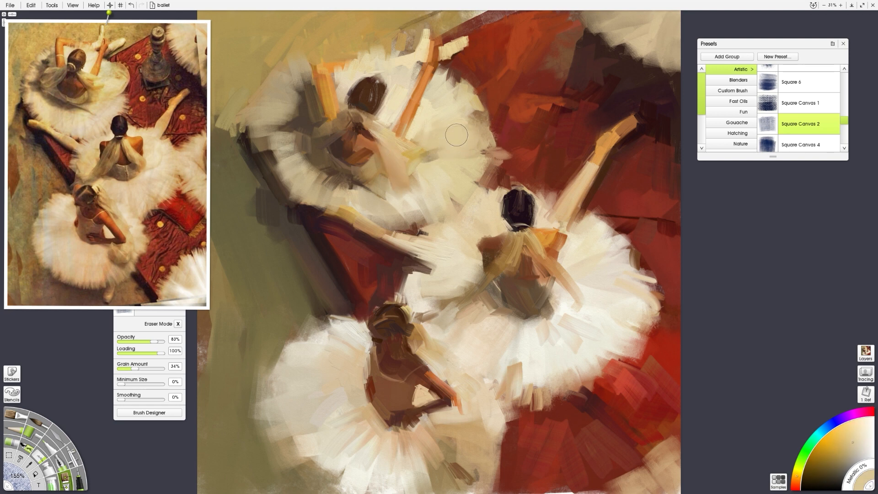
# Rework the upper tutu's right edge against the carpet with short strokes in a color sampled from the reference
pyautogui.keyDown('alt'); pyautogui.click(128, 89); pyautogui.keyUp('alt')
pyautogui.moveTo(503, 154); pyautogui.dragTo(491, 172)
pyautogui.moveTo(501, 150)
pyautogui.mouseDown()
pyautogui.moveTo(500, 158)
pyautogui.moveTo(504, 146)
pyautogui.mouseUp()
# Texture the carpet beside the middle dancer's raised leg and tutu and below the upper dancer's leg with sampled dark reds
pyautogui.keyDown('alt'); pyautogui.click(596, 112); pyautogui.keyUp('alt')
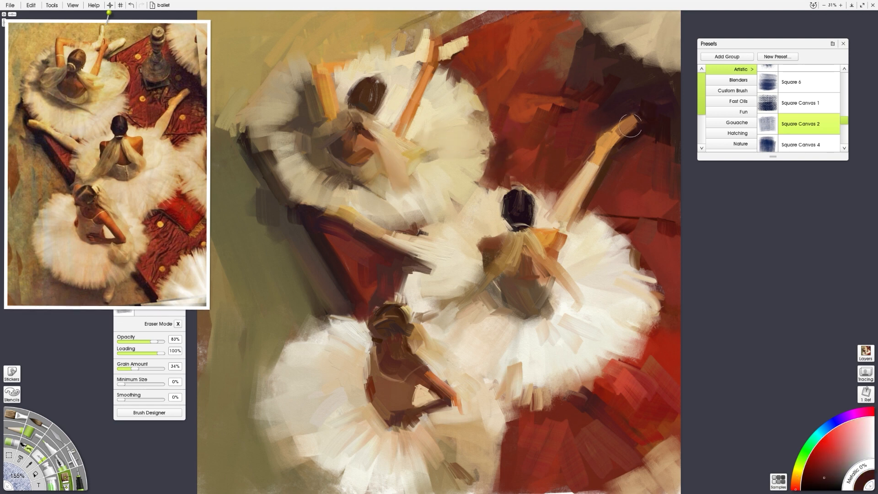
pyautogui.keyDown('alt'); pyautogui.click(316, 232); pyautogui.keyUp('alt')
pyautogui.moveTo(328, 230)
pyautogui.mouseDown()
pyautogui.moveTo(318, 229)
pyautogui.moveTo(338, 259)
pyautogui.mouseUp()
pyautogui.moveTo(637, 235); pyautogui.dragTo(607, 223)
pyautogui.keyDown('alt'); pyautogui.click(662, 263); pyautogui.keyUp('alt')
pyautogui.moveTo(649, 254); pyautogui.dragTo(644, 255)
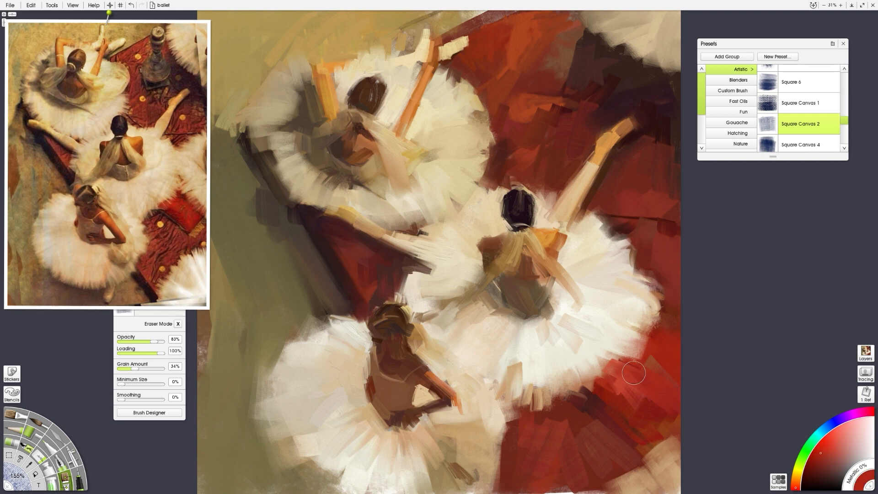
# Try the Paint Splatter Solid, Paint Splat Line and Watercolor3 presets
pyautogui.keyDown('alt'); pyautogui.click(125, 31); pyautogui.keyUp('alt')
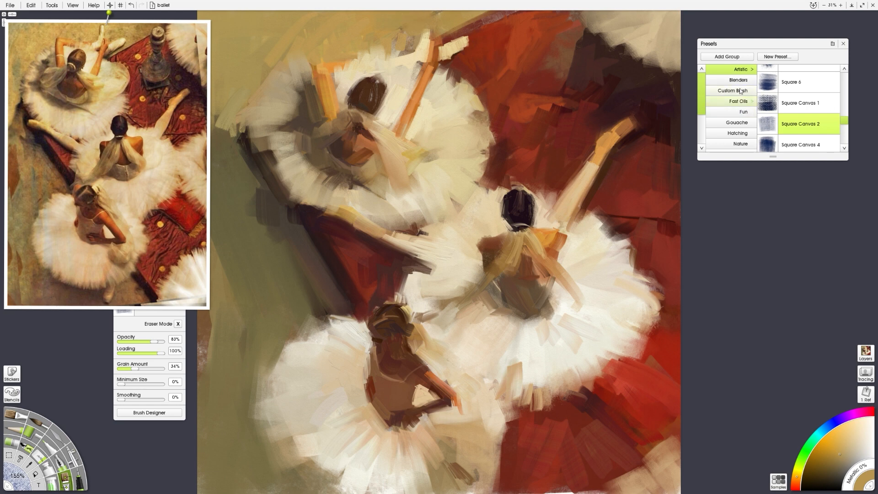
pyautogui.scroll(-3, 805, 110)
pyautogui.click(801, 102)
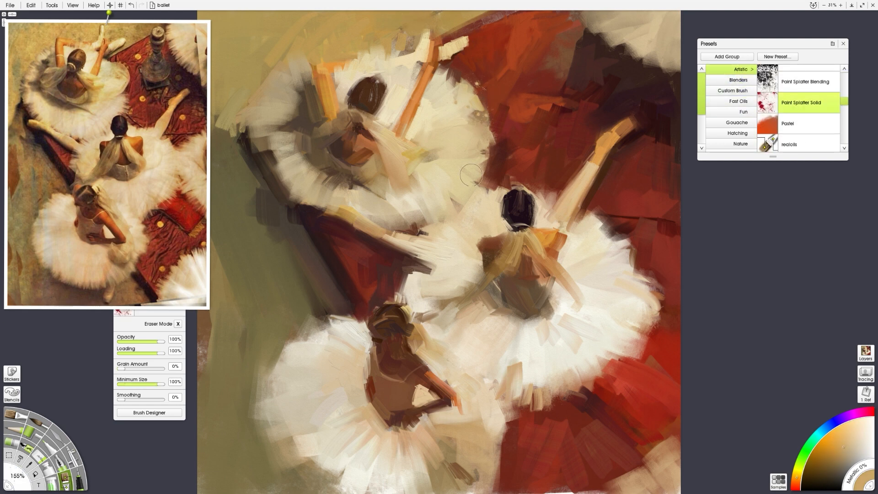
pyautogui.scroll(2, 791, 124)
pyautogui.click(798, 91)
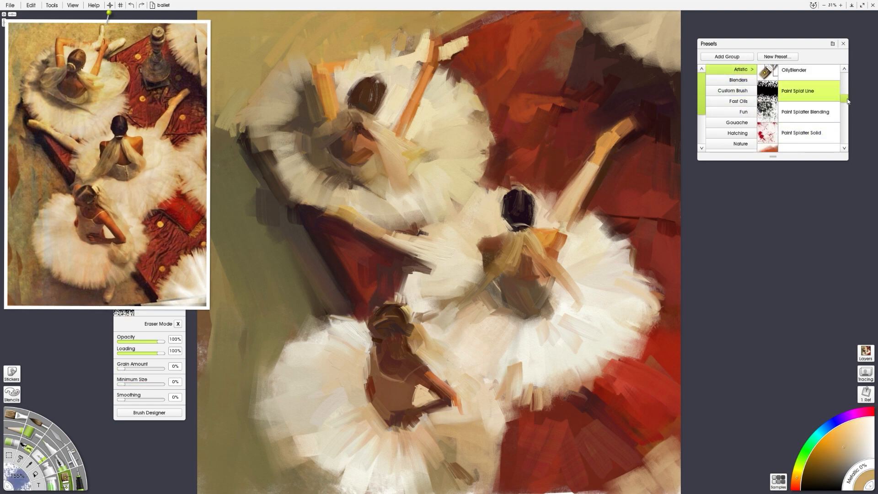
pyautogui.scroll(-10, 846, 101)
pyautogui.click(805, 92)
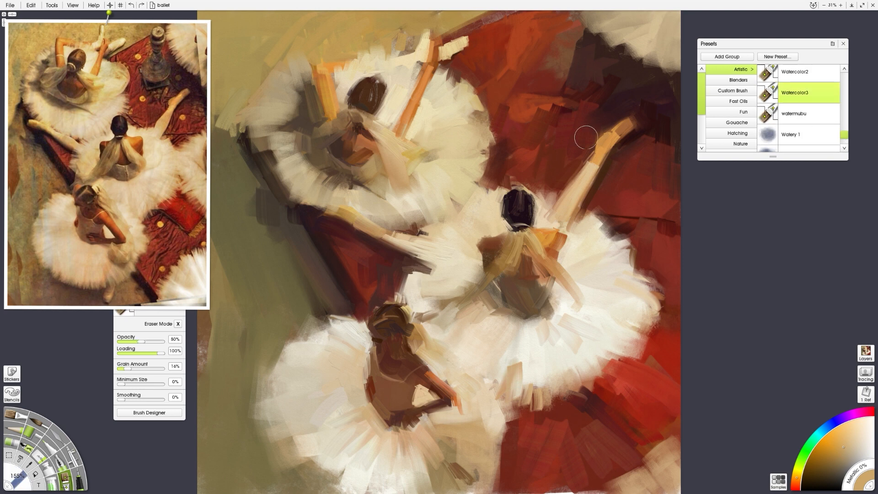
pyautogui.click(844, 101)
pyautogui.click(805, 117)
pyautogui.click(27, 445)
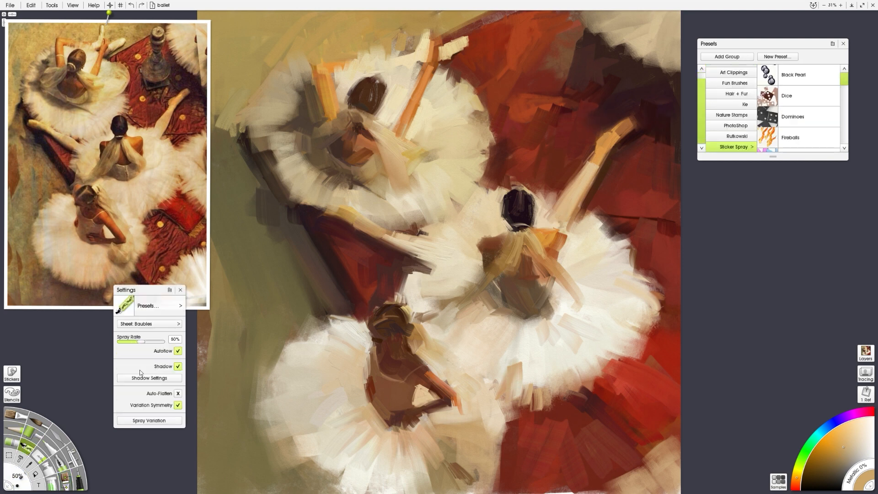
pyautogui.click(737, 93)
pyautogui.click(736, 126)
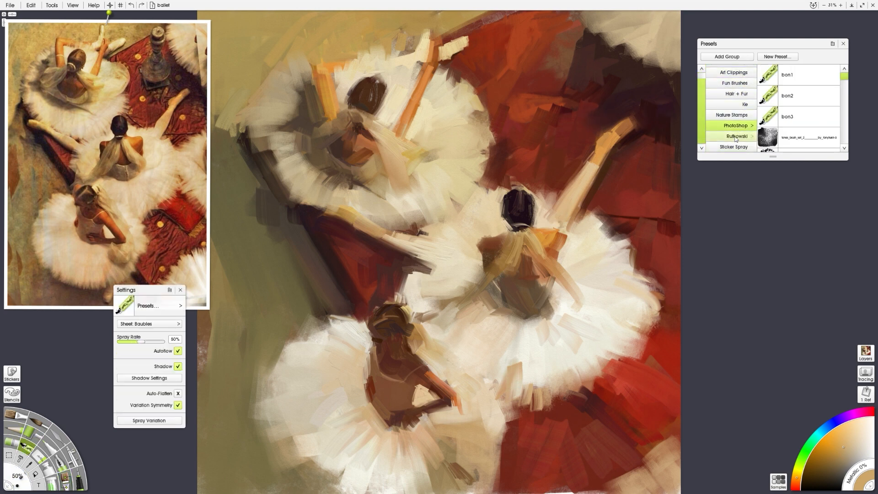
pyautogui.click(736, 136)
pyautogui.click(734, 147)
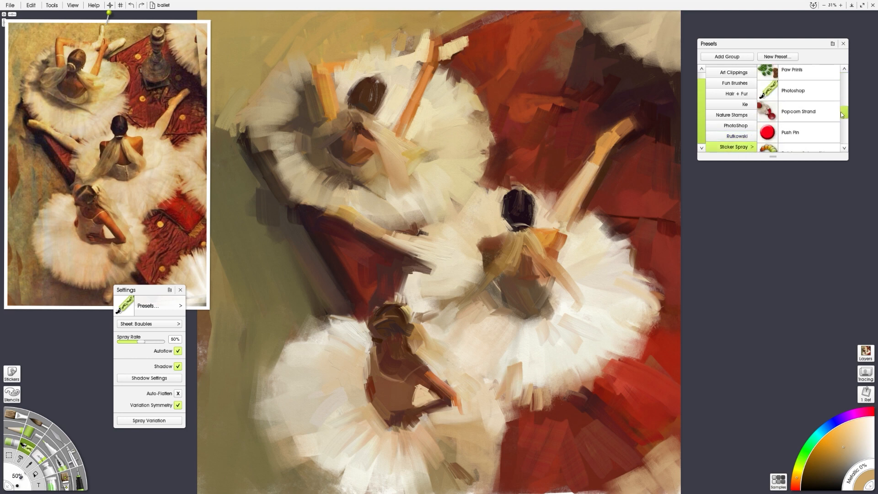
# Paint four small yellow-orange dots across the red carpet with the oil brush, using colors sampled from the reference
pyautogui.click(19, 415)
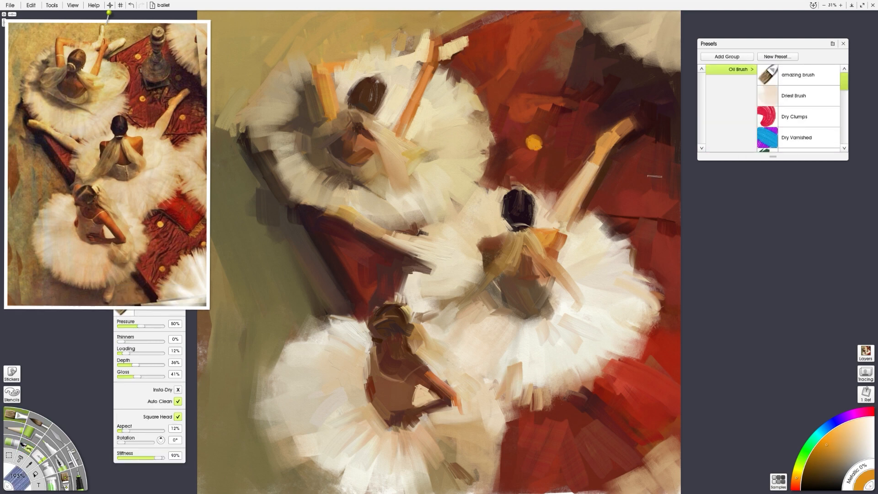
pyautogui.click(183, 120)
pyautogui.click(183, 120)
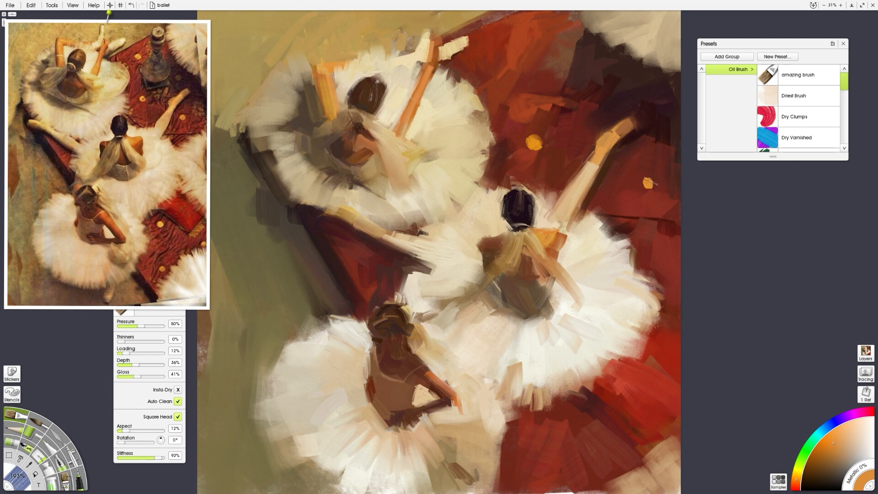
pyautogui.click(162, 270)
pyautogui.moveTo(605, 433); pyautogui.dragTo(601, 436)
pyautogui.click(139, 71)
pyautogui.moveTo(517, 55); pyautogui.dragTo(517, 53)
# Trim the carpet dot right of the middle dancer's raised leg with dark red
pyautogui.keyDown('alt'); pyautogui.click(515, 58); pyautogui.keyUp('alt')
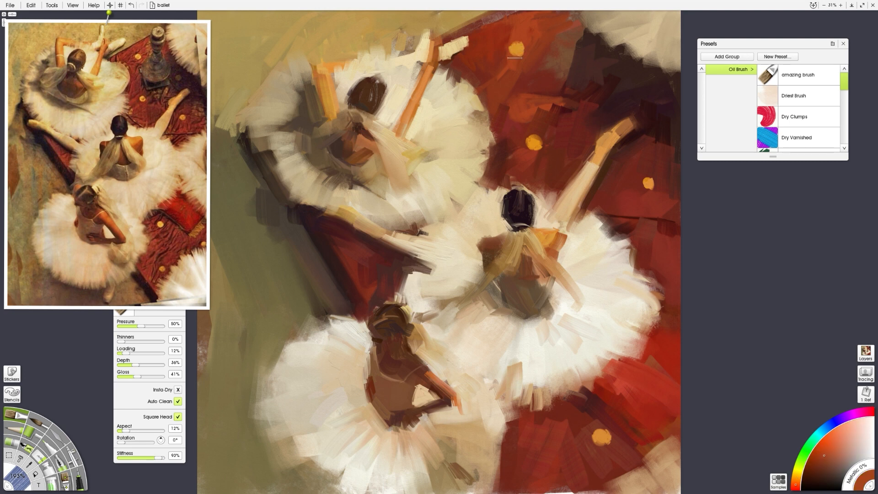
pyautogui.click(184, 125)
pyautogui.moveTo(658, 179); pyautogui.dragTo(655, 190)
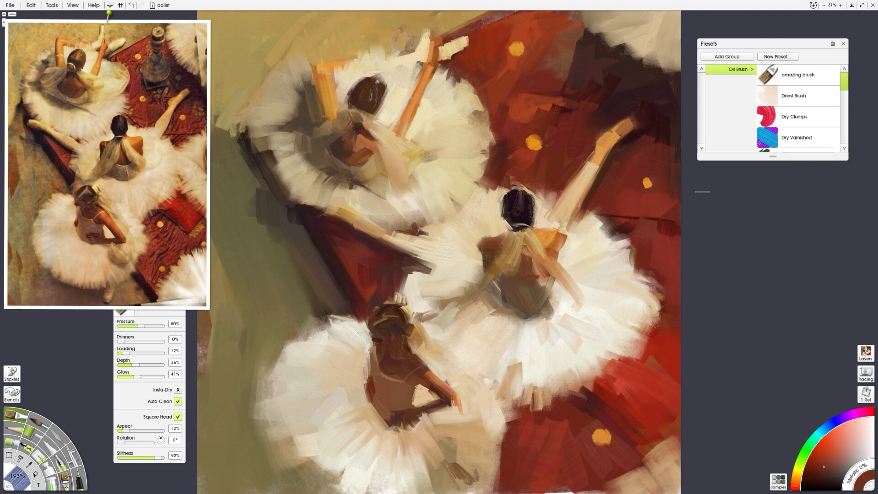
# Paint a broken orange ornamental band on the carpet below the middle tutu's right side
pyautogui.click(201, 244)
pyautogui.moveTo(636, 388)
pyautogui.mouseDown()
pyautogui.moveTo(650, 373)
pyautogui.moveTo(674, 369)
pyautogui.moveTo(649, 381)
pyautogui.mouseUp()
pyautogui.keyDown('alt'); pyautogui.click(604, 444); pyautogui.keyUp('alt')
# Switch to the Frost palette knife and break up the orange band and the carpet along the canvas's right side
pyautogui.click(69, 448)
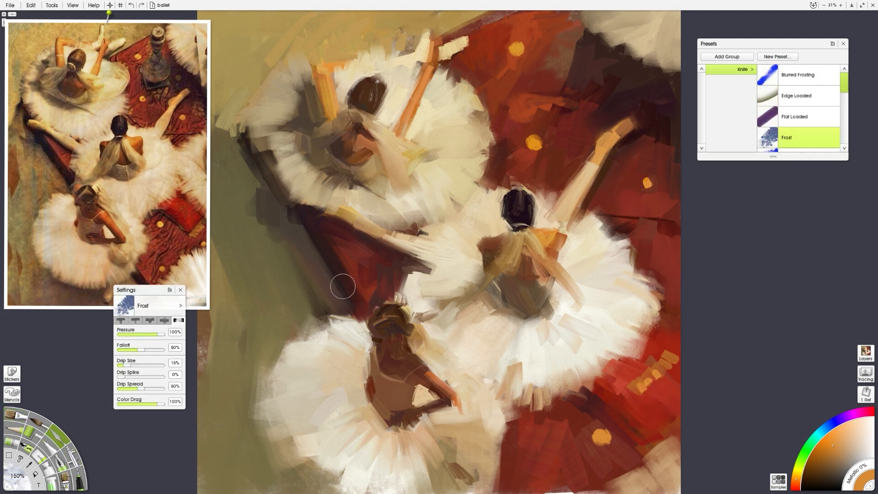
pyautogui.moveTo(650, 374); pyautogui.dragTo(676, 366)
pyautogui.keyDown('alt'); pyautogui.click(192, 107); pyautogui.keyUp('alt')
pyautogui.moveTo(647, 225); pyautogui.dragTo(677, 224)
pyautogui.moveTo(641, 135); pyautogui.dragTo(655, 161)
# Knife sampled reference colors into the carpet's upper edge, the dark upper right area and the carpet beside the upper tutu
pyautogui.keyDown('alt'); pyautogui.click(173, 61); pyautogui.keyUp('alt')
pyautogui.moveTo(577, 22); pyautogui.dragTo(551, 30)
pyautogui.keyDown('alt'); pyautogui.click(140, 45); pyautogui.keyUp('alt')
pyautogui.moveTo(477, 24); pyautogui.dragTo(499, 20)
pyautogui.keyDown('alt'); pyautogui.click(135, 98); pyautogui.keyUp('alt')
pyautogui.moveTo(500, 147); pyautogui.dragTo(497, 170)
# Knife sampled tutu and skin tones over the middle dancer's arm and lower back
pyautogui.keyDown('alt'); pyautogui.click(129, 167); pyautogui.keyUp('alt')
pyautogui.keyDown('alt'); pyautogui.click(130, 167); pyautogui.keyUp('alt')
pyautogui.moveTo(537, 262)
pyautogui.mouseDown()
pyautogui.moveTo(519, 280)
pyautogui.moveTo(538, 262)
pyautogui.moveTo(507, 290)
pyautogui.moveTo(518, 308)
pyautogui.mouseUp()
pyautogui.keyDown('alt'); pyautogui.click(130, 163); pyautogui.keyUp('alt')
pyautogui.keyDown('alt'); pyautogui.click(116, 184); pyautogui.keyUp('alt')
pyautogui.keyDown('alt'); pyautogui.click(98, 247); pyautogui.keyUp('alt')
# Add sampled knife strokes at the front dancer's arm gap, the dark red carpet wedge and the carpet near the upper dot
pyautogui.keyDown('alt'); pyautogui.click(425, 394); pyautogui.keyUp('alt')
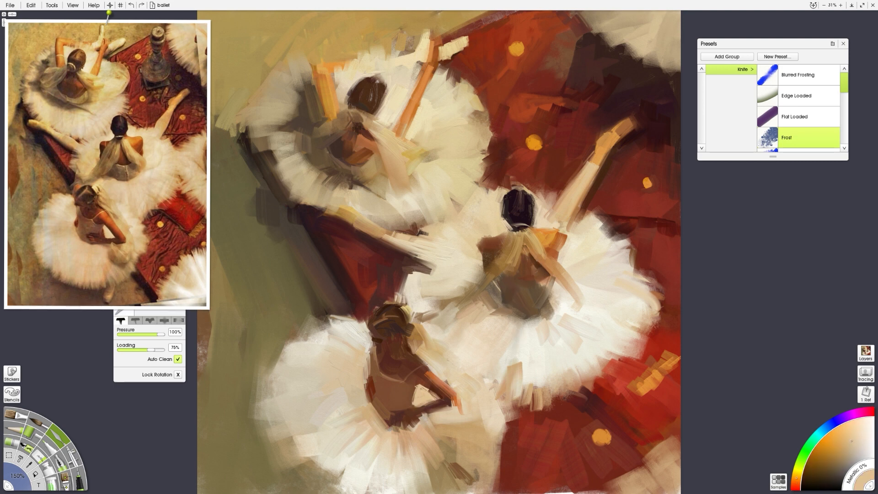
pyautogui.moveTo(424, 390); pyautogui.dragTo(432, 396)
pyautogui.keyDown('alt'); pyautogui.click(351, 252); pyautogui.keyUp('alt')
pyautogui.moveTo(361, 253); pyautogui.dragTo(373, 266)
pyautogui.keyDown('alt'); pyautogui.click(525, 136); pyautogui.keyUp('alt')
pyautogui.moveTo(515, 124); pyautogui.dragTo(511, 115)
# Model the upper dancer's bare back with a brown knife stroke, sampling skin tones from the reference
pyautogui.keyDown('alt'); pyautogui.click(79, 87); pyautogui.keyUp('alt')
pyautogui.moveTo(371, 135); pyautogui.dragTo(356, 161)
pyautogui.keyDown('alt'); pyautogui.click(82, 95); pyautogui.keyUp('alt')
pyautogui.keyDown('alt'); pyautogui.click(63, 72); pyautogui.keyUp('alt')
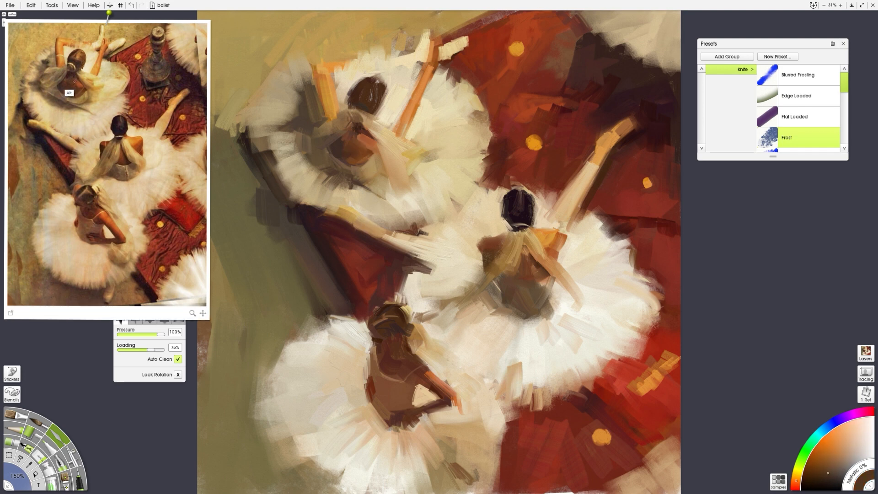
pyautogui.keyDown('alt'); pyautogui.click(73, 79); pyautogui.keyUp('alt')
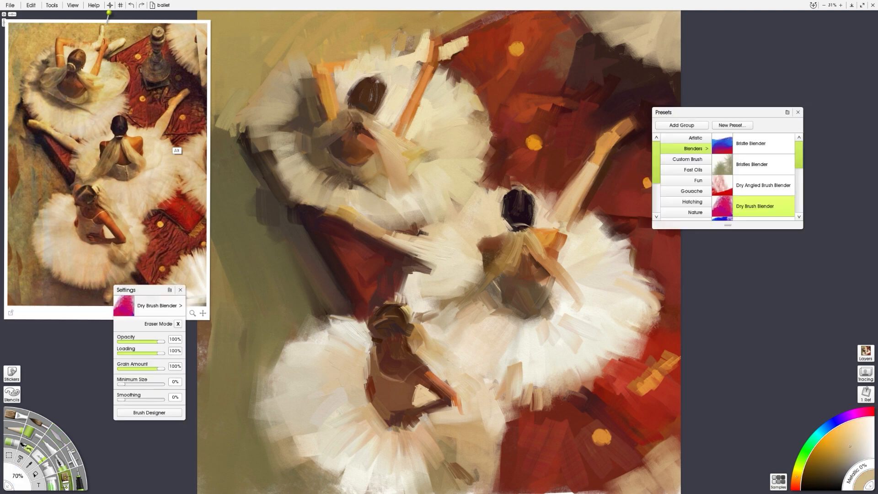
# Roughen the edges of the middle and upper tutus with the Dry Brush Blender, using sampled creams
pyautogui.keyDown('alt'); pyautogui.click(181, 138); pyautogui.keyUp('alt')
pyautogui.moveTo(606, 219)
pyautogui.mouseDown()
pyautogui.moveTo(599, 201)
pyautogui.moveTo(595, 210)
pyautogui.mouseUp()
pyautogui.moveTo(481, 192)
pyautogui.mouseDown()
pyautogui.moveTo(486, 178)
pyautogui.moveTo(479, 200)
pyautogui.mouseUp()
pyautogui.keyDown('alt'); pyautogui.click(481, 203); pyautogui.keyUp('alt')
pyautogui.moveTo(459, 230); pyautogui.dragTo(425, 234)
pyautogui.keyDown('alt'); pyautogui.click(461, 249); pyautogui.keyUp('alt')
pyautogui.moveTo(464, 88); pyautogui.dragTo(450, 71)
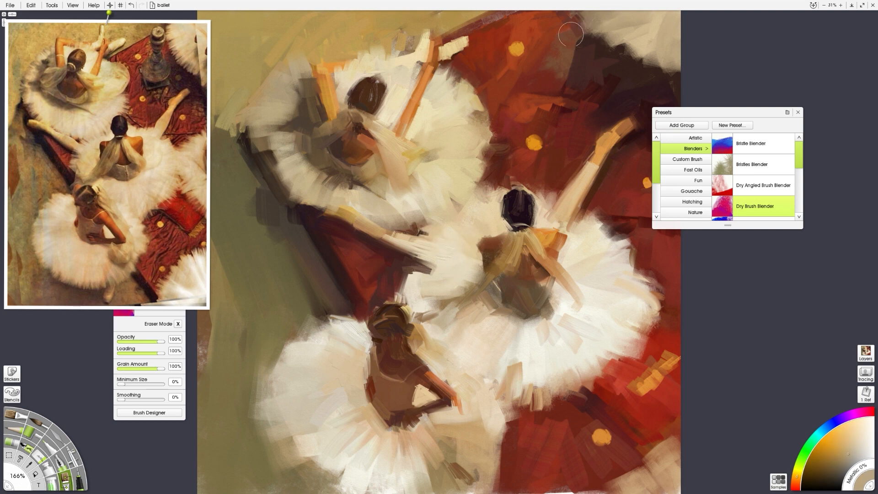
# Speckle the upper tutu's right edge, the middle tutu and the olive floor with Paint Splatter Solid, undoing one stray splatter
pyautogui.scroll(3, 800, 173)
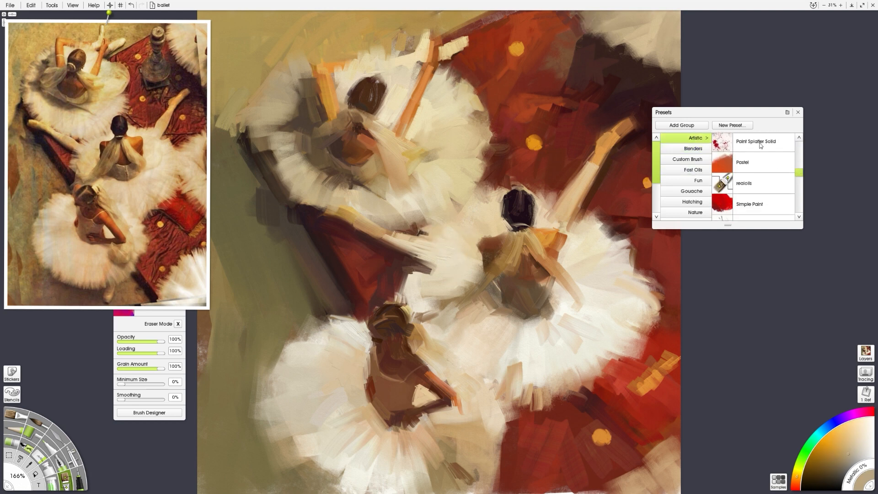
pyautogui.click(762, 144)
pyautogui.click(496, 142)
pyautogui.keyDown('alt'); pyautogui.click(592, 252); pyautogui.keyUp('alt')
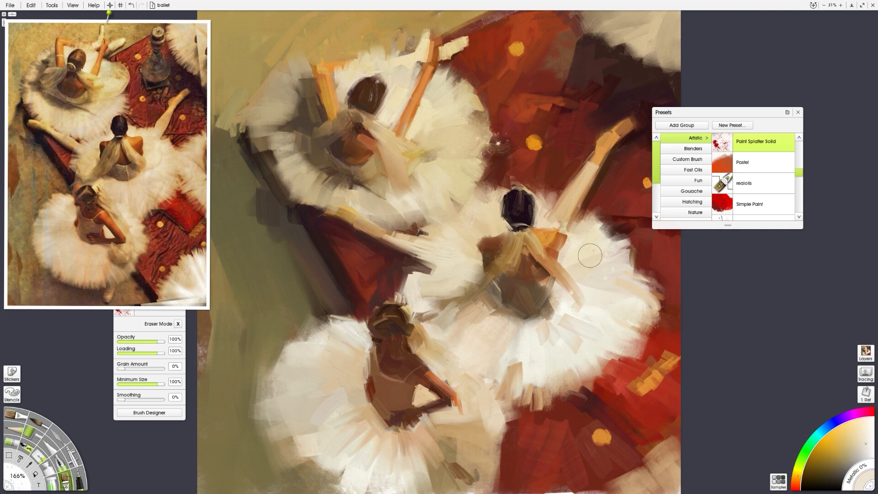
pyautogui.keyDown('alt'); pyautogui.click(563, 370); pyautogui.keyUp('alt')
pyautogui.hotkey('ctrl', 'z')
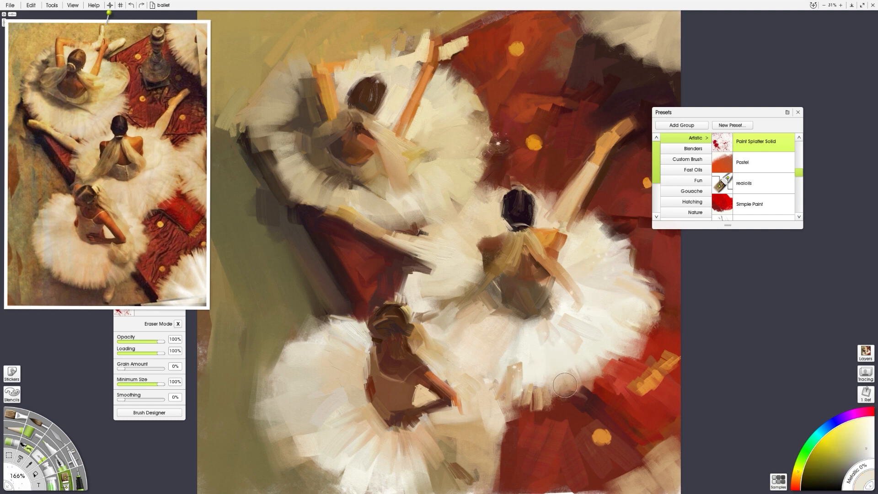
pyautogui.click(121, 235)
pyautogui.click(244, 277)
# Texture the olive floor on the left and along the bottom with the Splatter preset in sampled olive tones
pyautogui.scroll(-3, 798, 179)
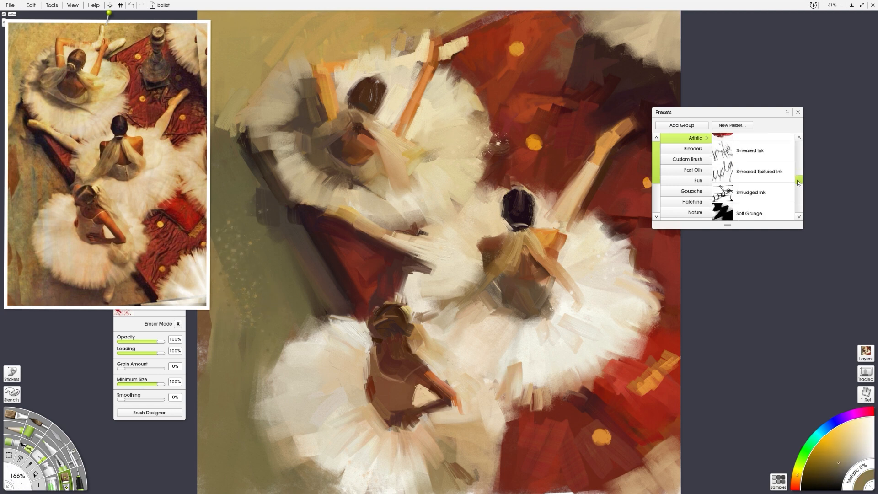
pyautogui.click(760, 163)
pyautogui.keyDown('alt'); pyautogui.click(257, 249); pyautogui.keyUp('alt')
pyautogui.moveTo(256, 215)
pyautogui.mouseDown()
pyautogui.moveTo(239, 192)
pyautogui.moveTo(223, 123)
pyautogui.mouseUp()
pyautogui.keyDown('alt'); pyautogui.click(221, 137); pyautogui.keyUp('alt')
pyautogui.keyDown('alt'); pyautogui.click(247, 274); pyautogui.keyUp('alt')
pyautogui.keyDown('alt'); pyautogui.click(248, 273); pyautogui.keyUp('alt')
pyautogui.moveTo(258, 485); pyautogui.dragTo(206, 483)
# Add Splatter texture to the carpet's lower edge, the upper right tutu and the middle dancer, undoing the front dancer stroke
pyautogui.keyDown('alt'); pyautogui.click(540, 480); pyautogui.keyUp('alt')
pyautogui.moveTo(563, 488); pyautogui.dragTo(589, 485)
pyautogui.keyDown('alt'); pyautogui.click(247, 83); pyautogui.keyUp('alt')
pyautogui.keyDown('alt'); pyautogui.click(648, 28); pyautogui.keyUp('alt')
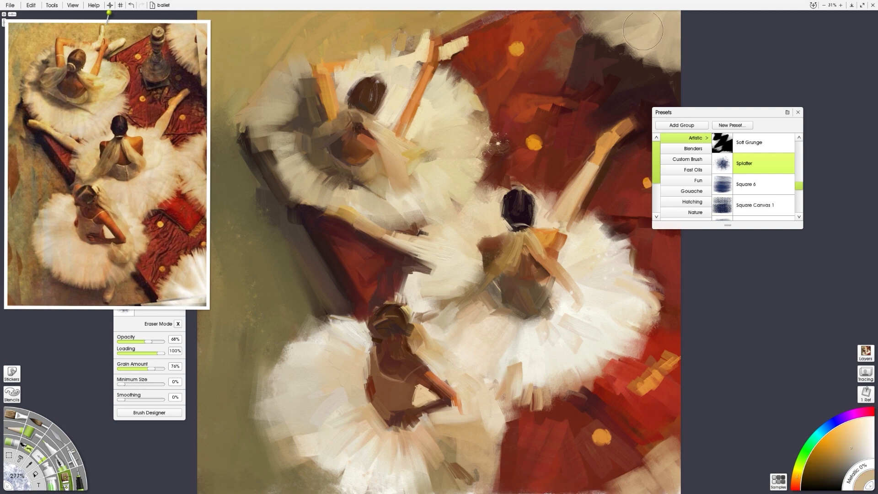
pyautogui.keyDown('alt'); pyautogui.click(521, 136); pyautogui.keyUp('alt')
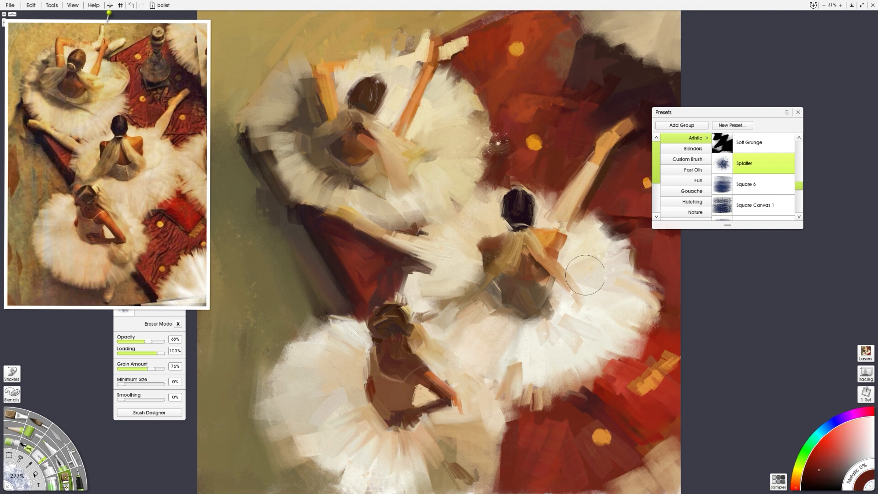
pyautogui.keyDown('alt'); pyautogui.click(525, 304); pyautogui.keyUp('alt')
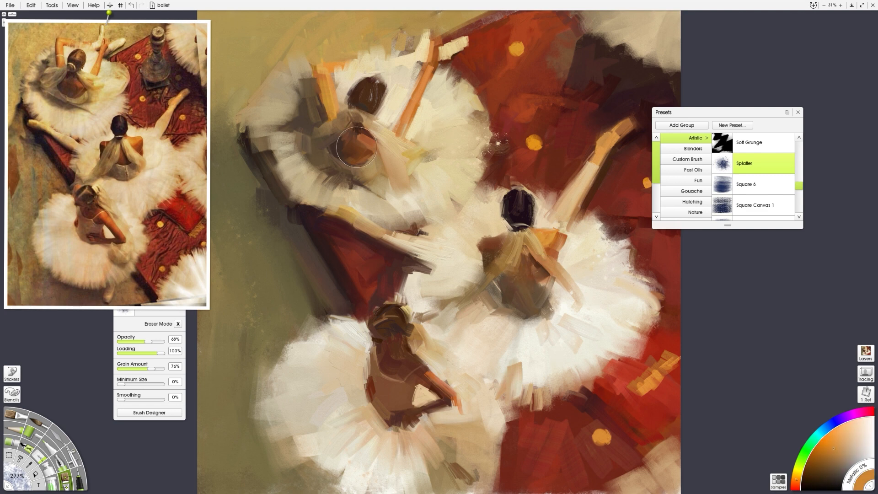
pyautogui.moveTo(418, 360); pyautogui.dragTo(425, 372)
pyautogui.hotkey('ctrl', 'z')
# With the oil brush, sharpen the front dancer's arm, the carpet's orange band and the upper dancer's shoe using sampled colors
pyautogui.click(18, 416)
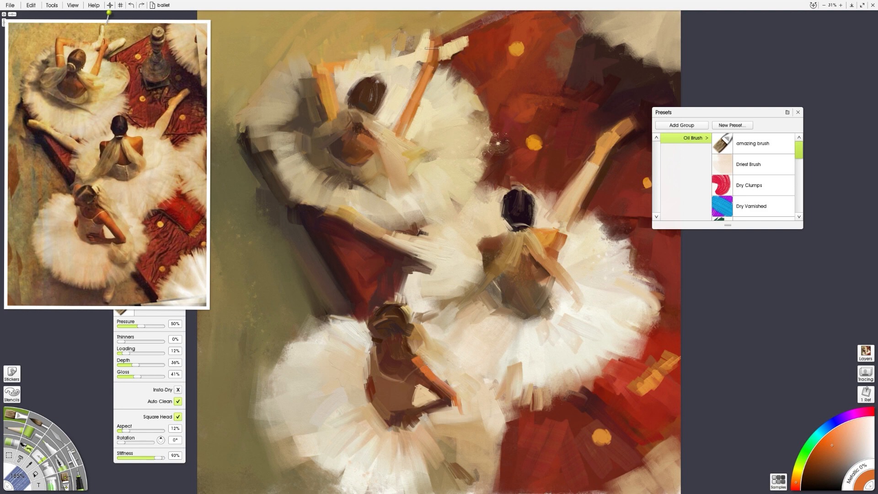
pyautogui.keyDown('alt'); pyautogui.click(663, 361); pyautogui.keyUp('alt')
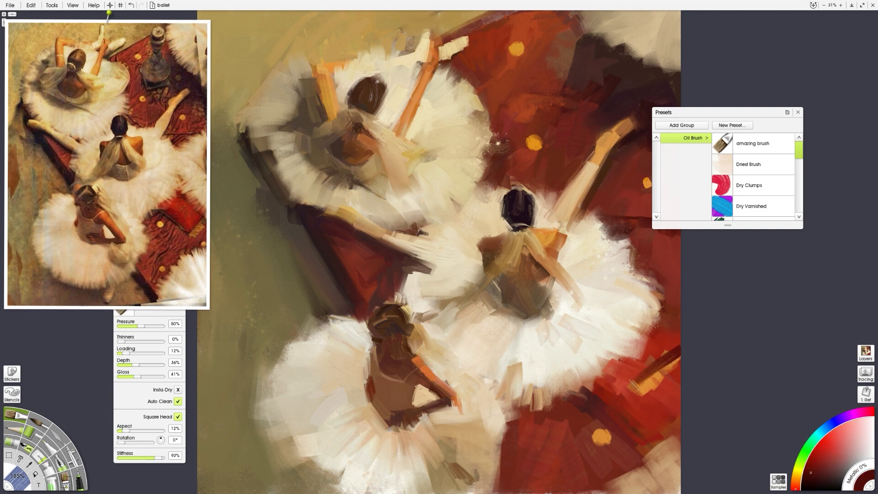
pyautogui.click(798, 112)
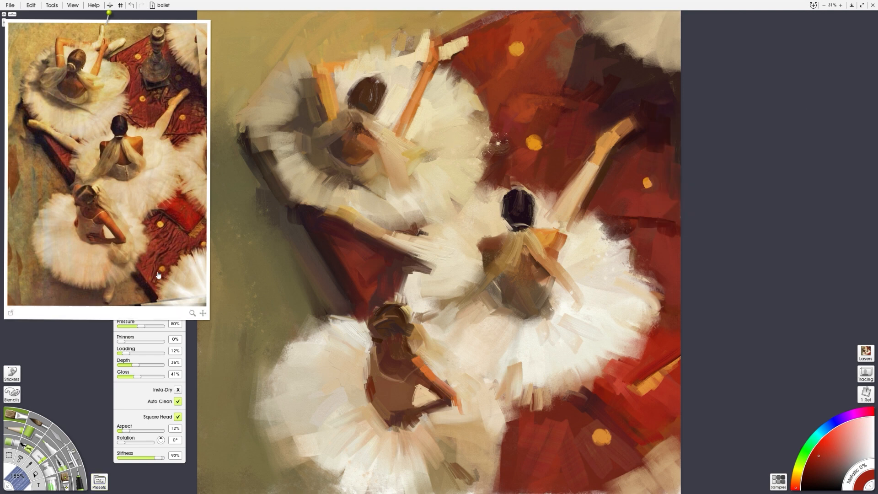
pyautogui.keyDown('alt'); pyautogui.click(454, 56); pyautogui.keyUp('alt')
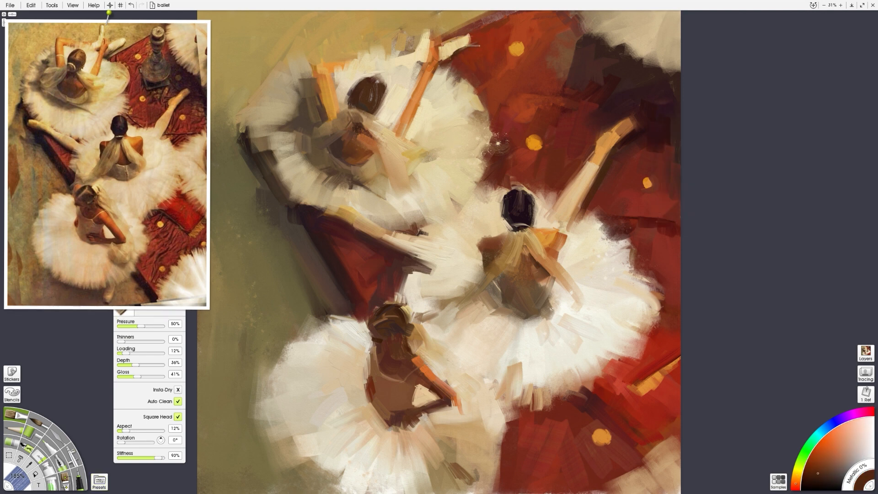
# Paint warm brown highlights into the upper dancer's hair and rework its edge with sampled tones
pyautogui.keyDown('alt'); pyautogui.click(83, 69); pyautogui.keyUp('alt')
pyautogui.moveTo(377, 83); pyautogui.dragTo(371, 96)
pyautogui.keyDown('alt'); pyautogui.click(74, 69); pyautogui.keyUp('alt')
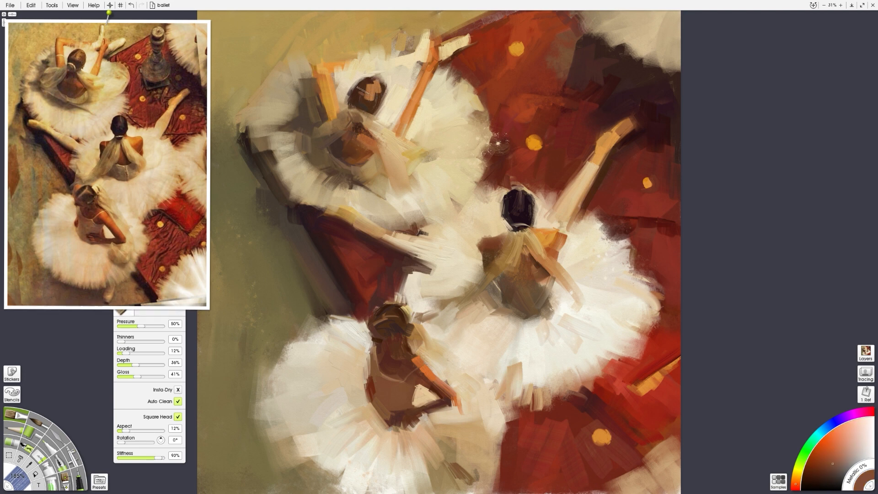
pyautogui.keyDown('alt'); pyautogui.click(386, 83); pyautogui.keyUp('alt')
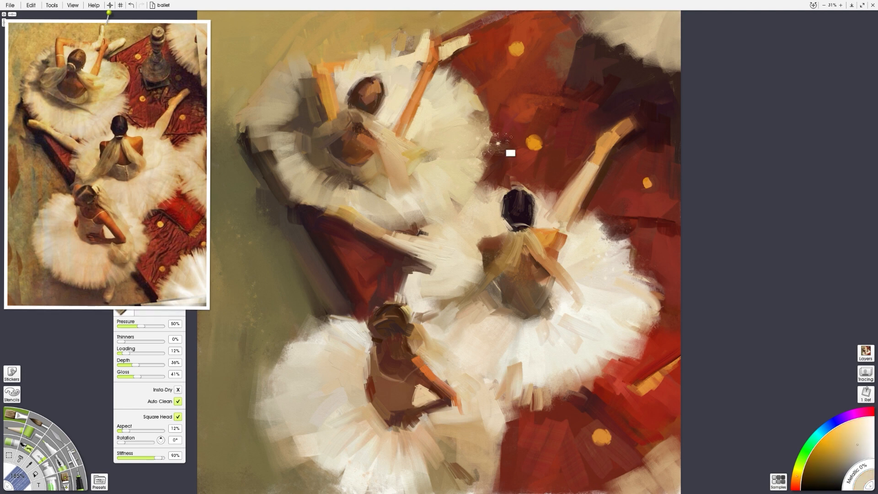
# Paint out the stray splatter beside the upper tutu with sampled colors and save the painting
pyautogui.keyDown('alt'); pyautogui.click(522, 164); pyautogui.keyUp('alt')
pyautogui.keyDown('alt'); pyautogui.click(486, 121); pyautogui.keyUp('alt')
pyautogui.click(10, 5)
pyautogui.click(25, 46)
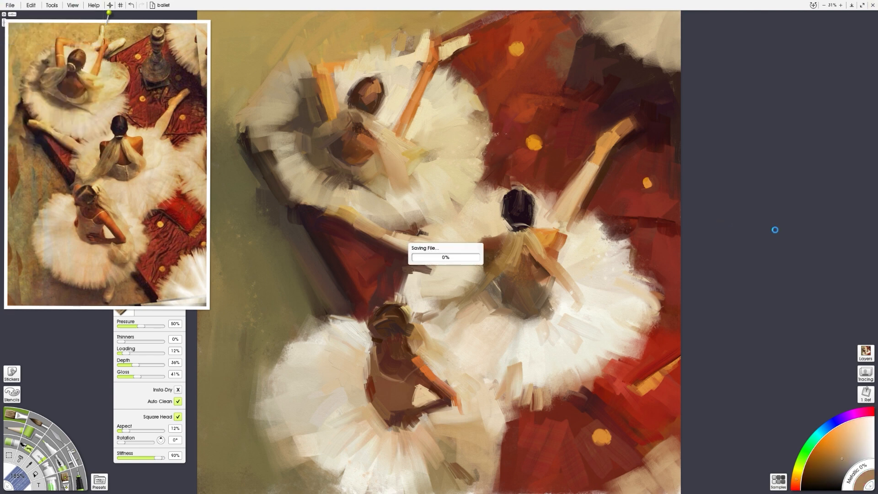
# Refine the front dancer's waist edge and bent arm with sampled browns, and fill the arm gap with pale peach
pyautogui.keyDown('alt'); pyautogui.click(417, 432); pyautogui.keyUp('alt')
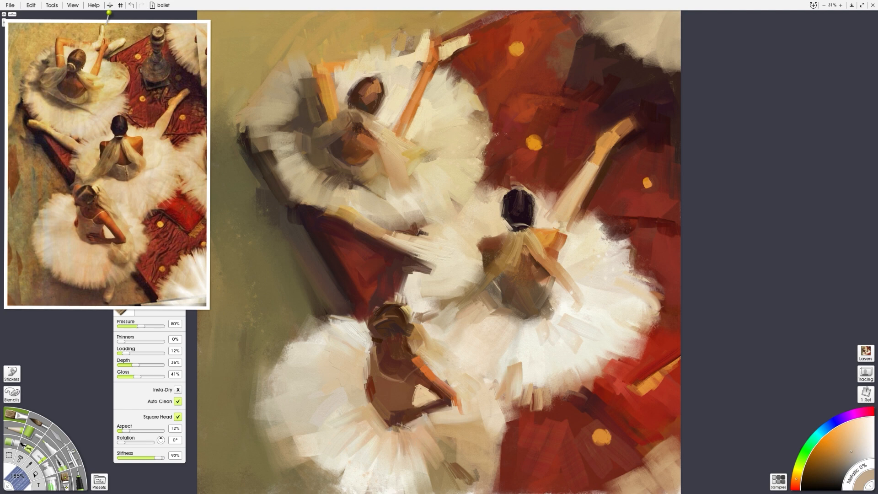
pyautogui.keyDown('alt'); pyautogui.click(395, 419); pyautogui.keyUp('alt')
pyautogui.keyDown('alt'); pyautogui.click(385, 425); pyautogui.keyUp('alt')
pyautogui.moveTo(387, 422); pyautogui.dragTo(432, 412)
pyautogui.keyDown('alt'); pyautogui.click(420, 421); pyautogui.keyUp('alt')
pyautogui.keyDown('alt'); pyautogui.click(399, 421); pyautogui.keyUp('alt')
pyautogui.keyDown('alt'); pyautogui.click(429, 411); pyautogui.keyUp('alt')
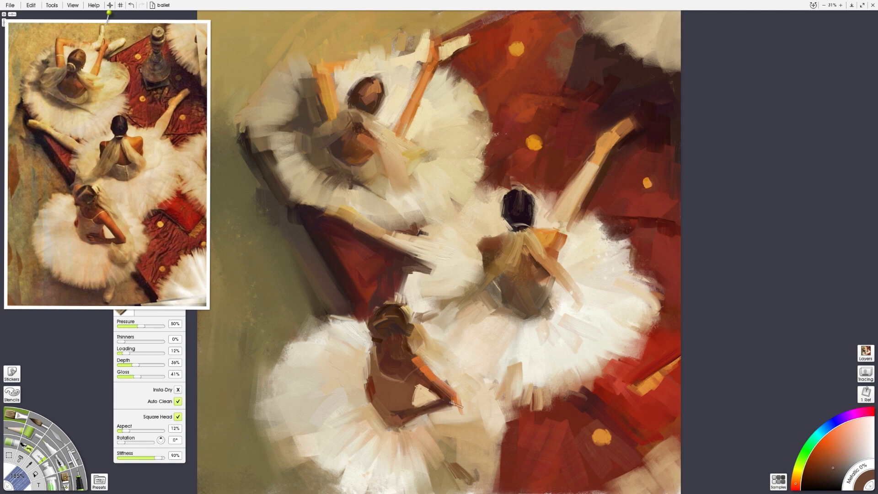
pyautogui.keyDown('alt'); pyautogui.click(421, 397); pyautogui.keyUp('alt')
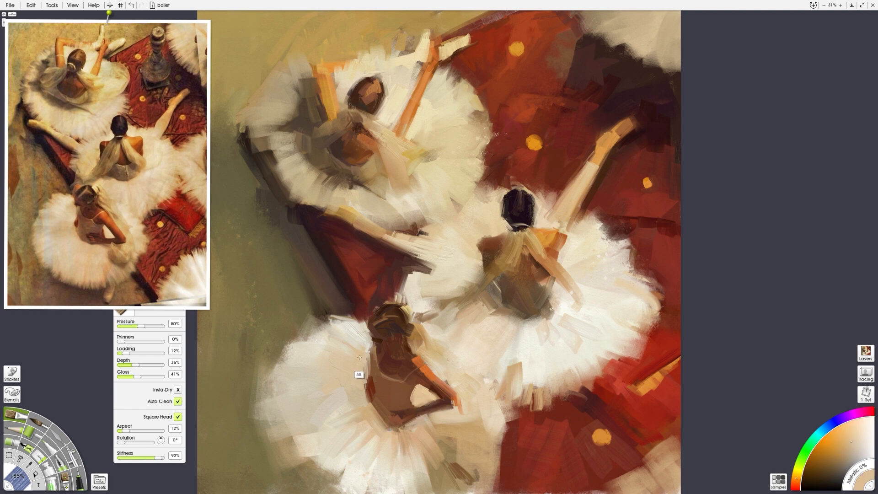
pyautogui.keyDown('alt'); pyautogui.click(430, 462); pyautogui.keyUp('alt')
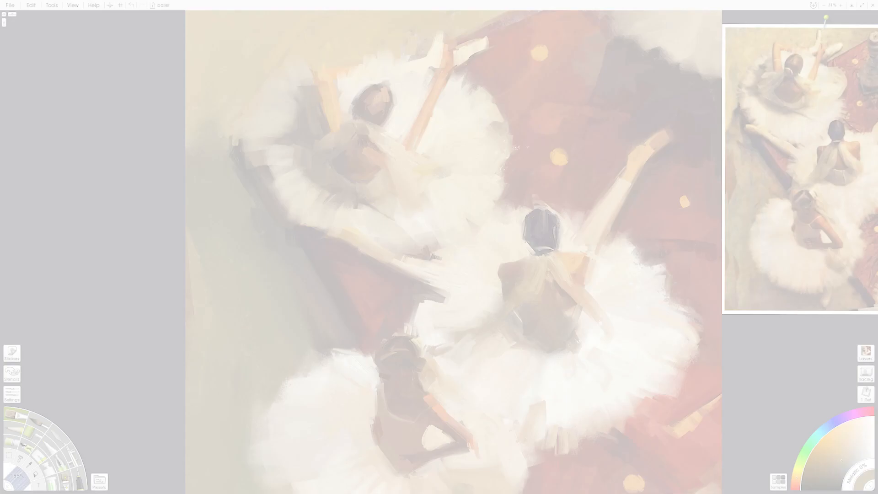